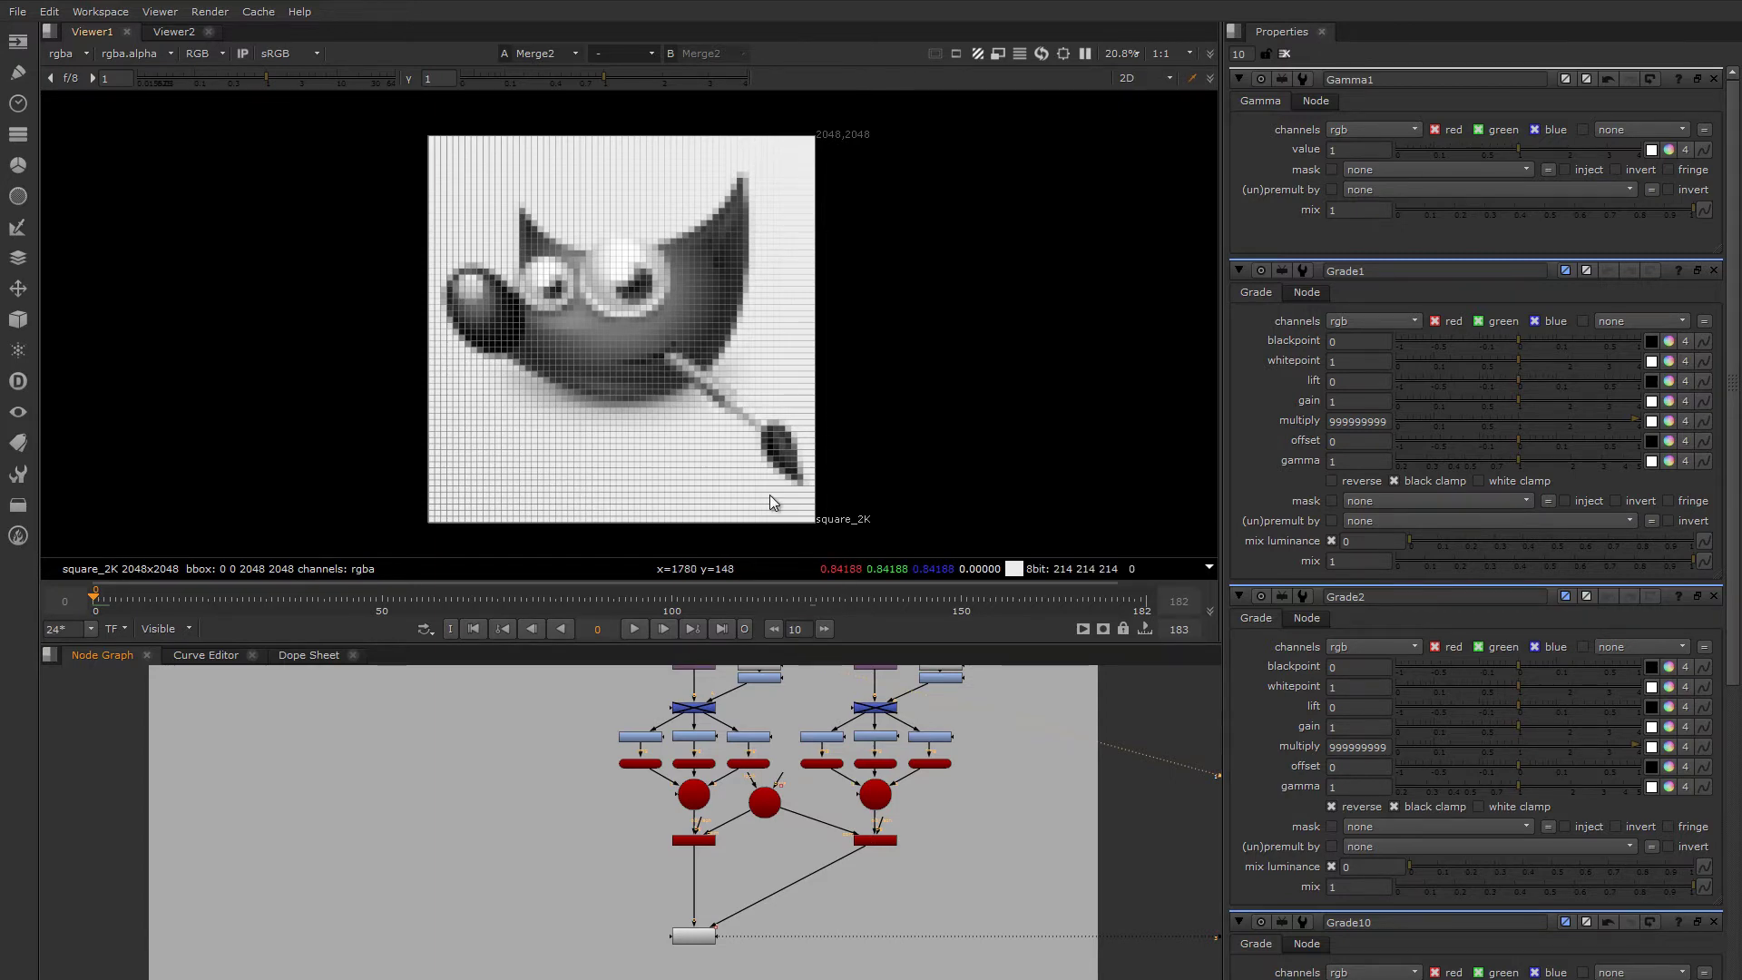
# - View Dissolve1 and scrub from frame 0 to frame 97 to reveal the RGB colour split
pyautogui.click(701, 944)
pyautogui.press('1')
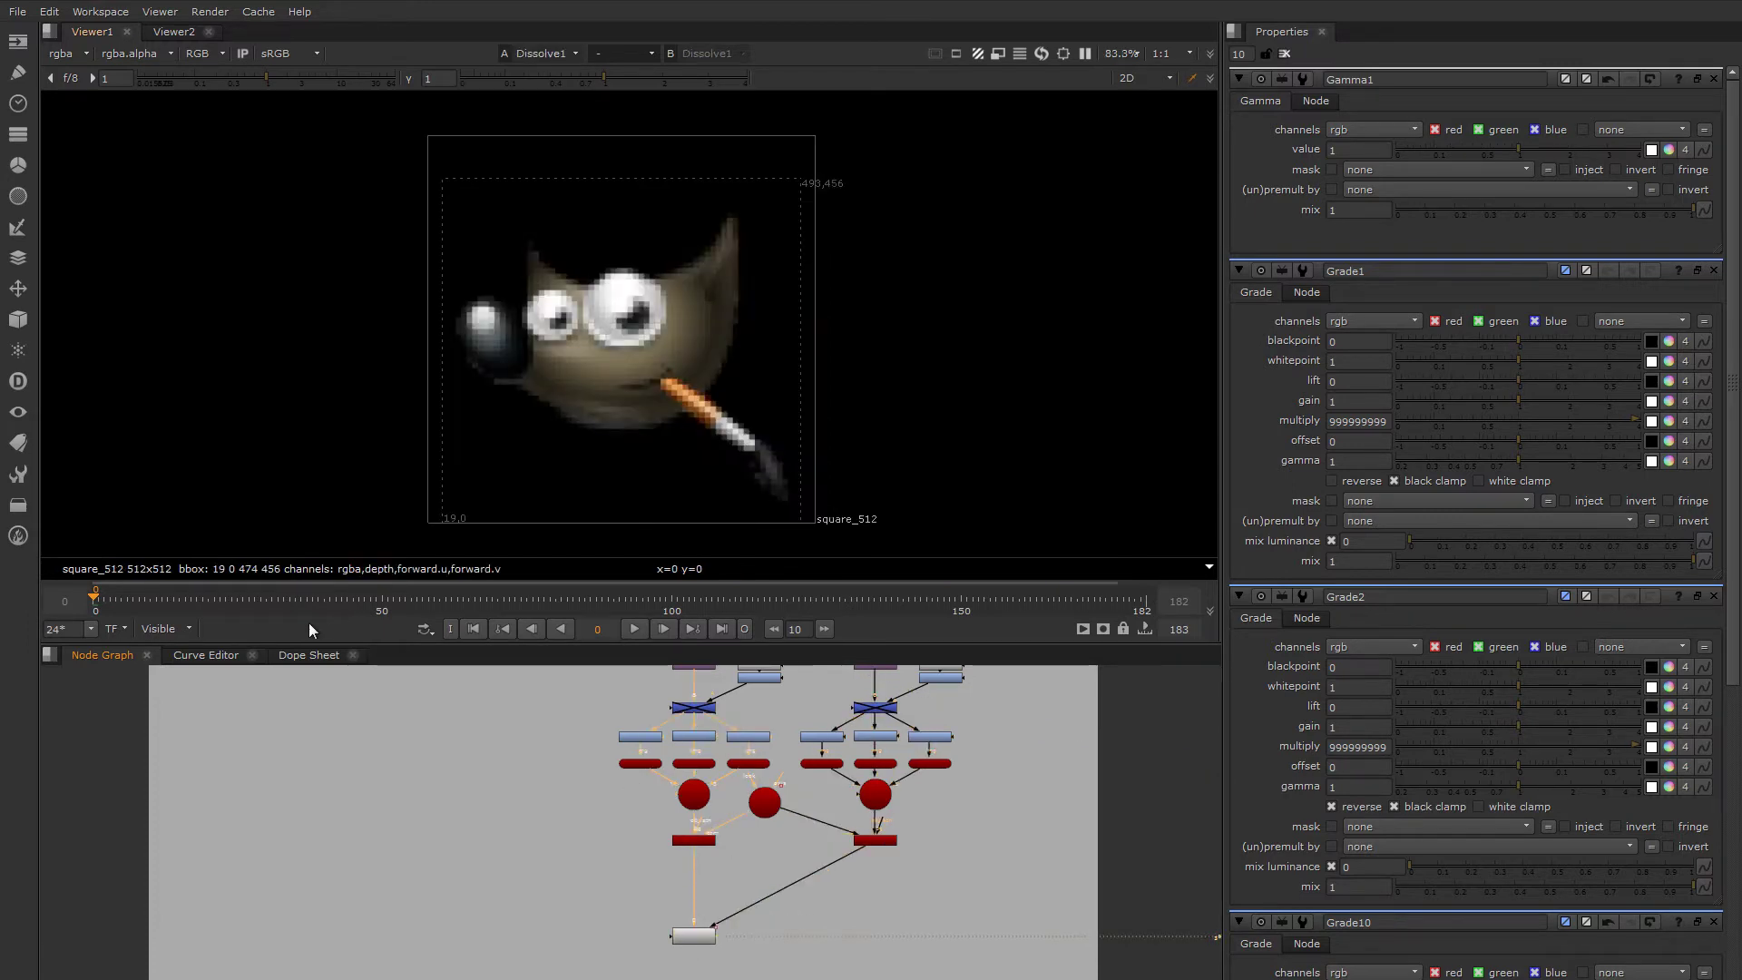
pyautogui.moveTo(94, 601); pyautogui.dragTo(709, 646)
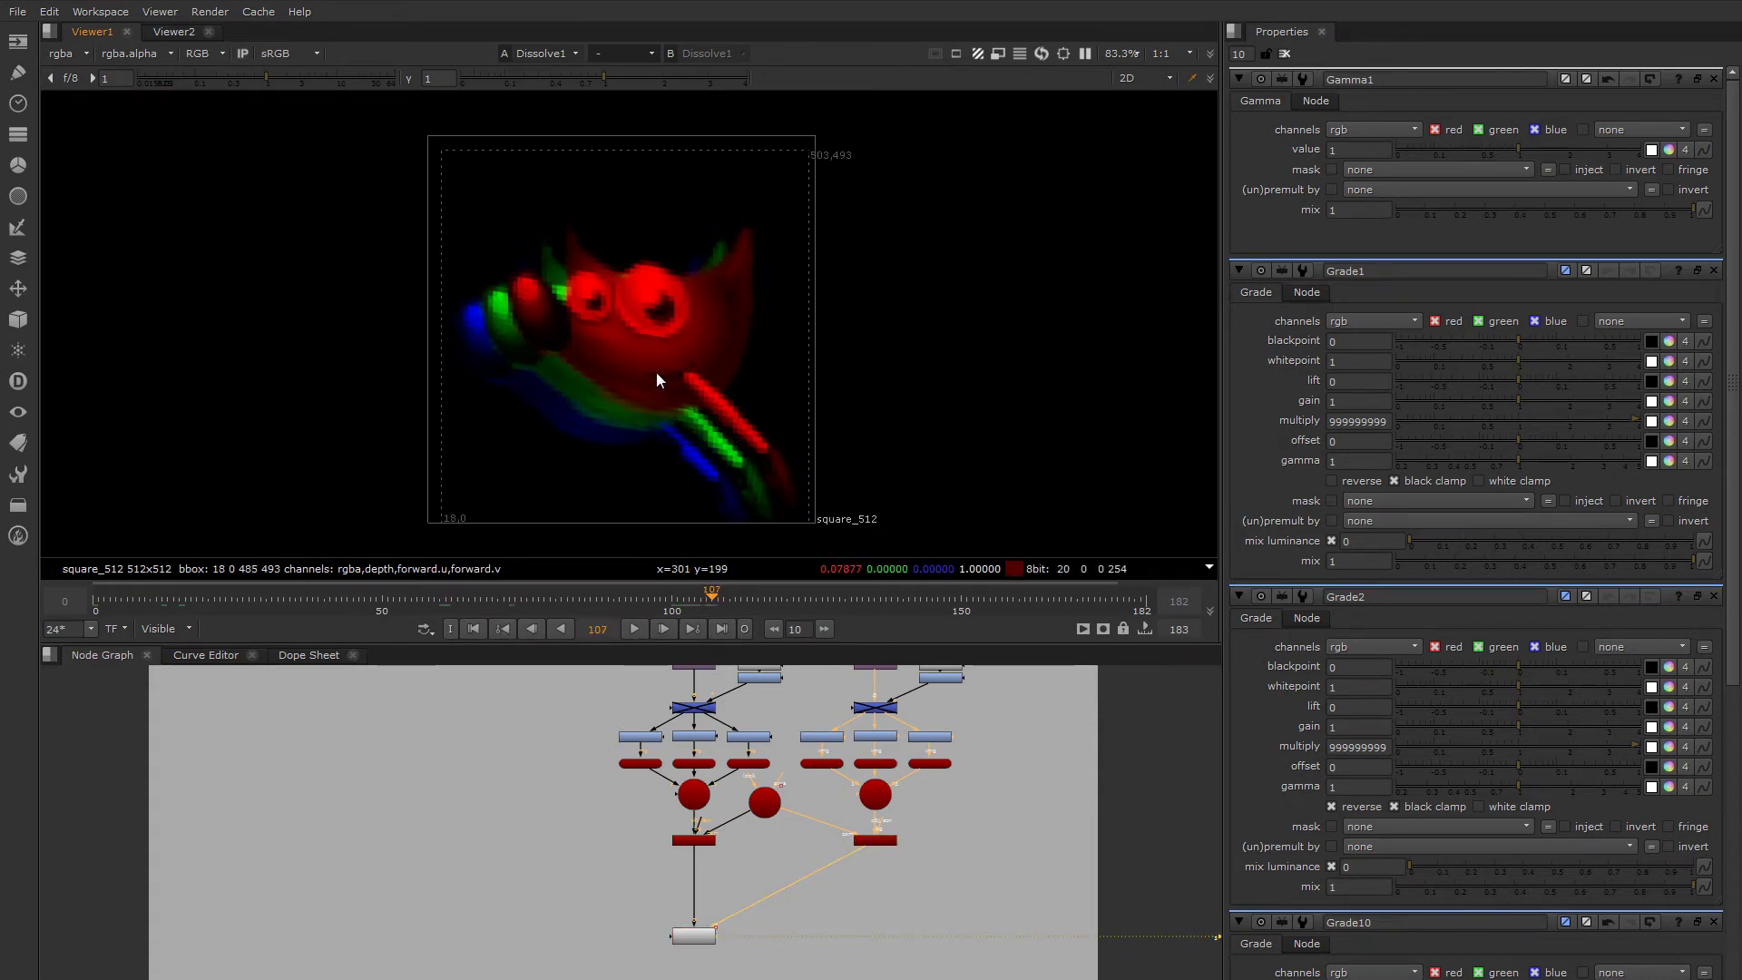
pyautogui.click(94, 602)
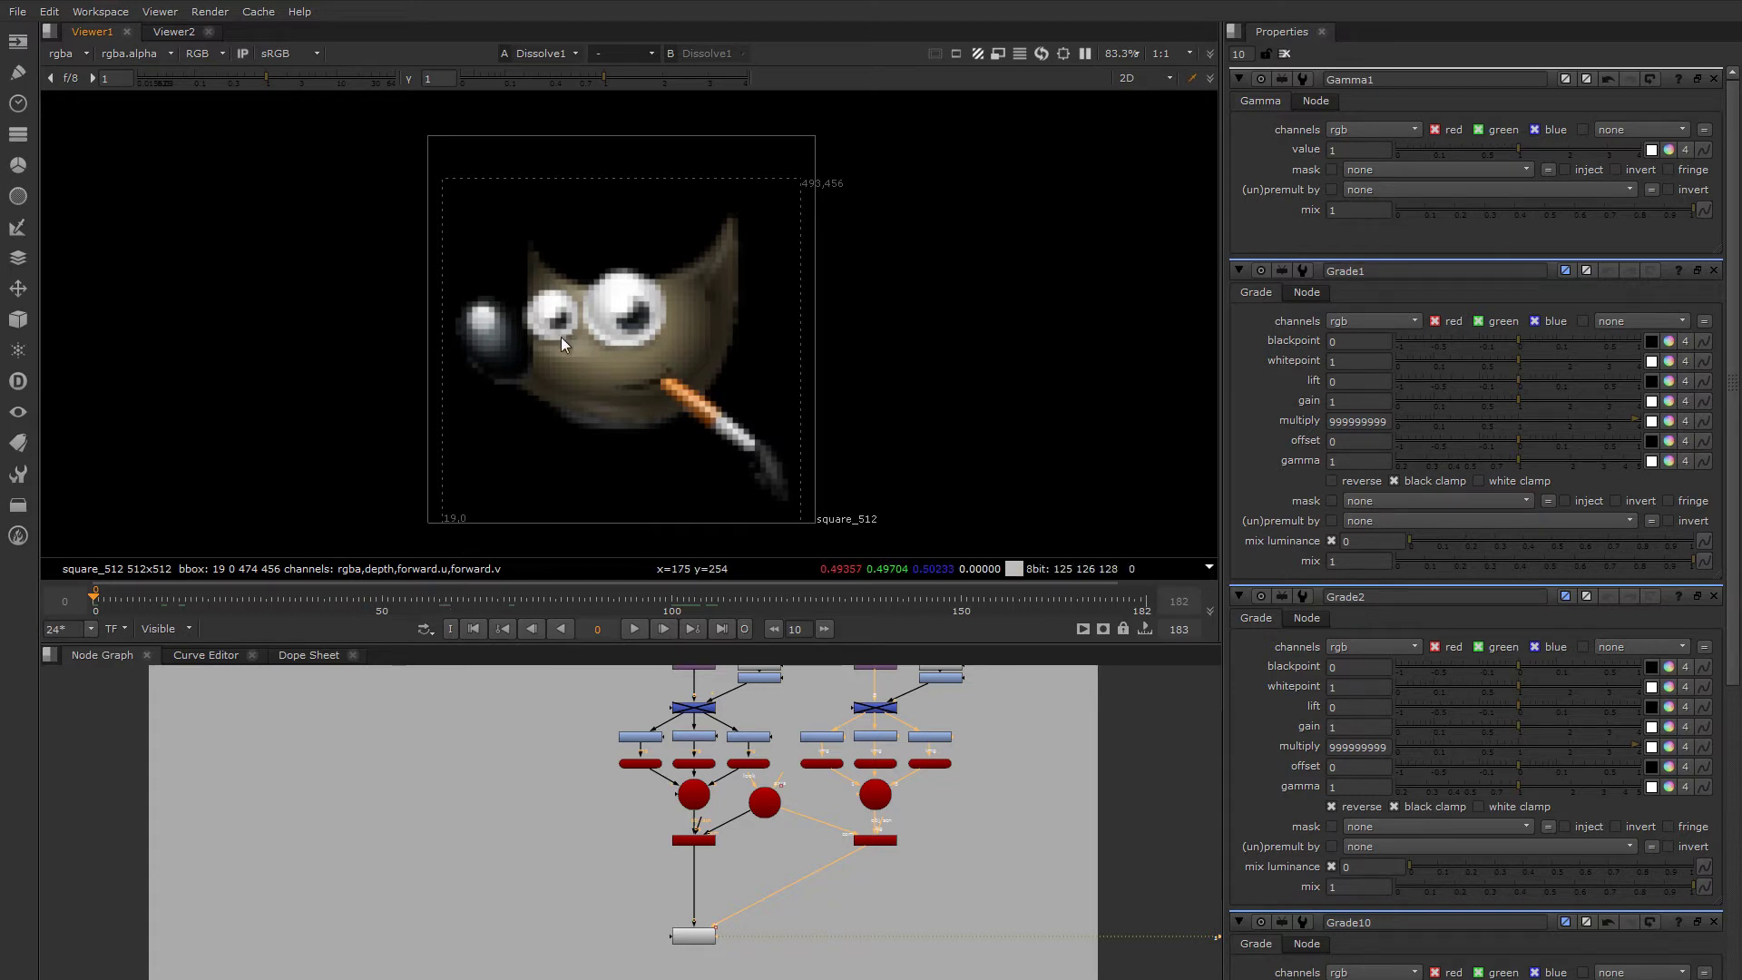
pyautogui.moveTo(443, 603); pyautogui.dragTo(655, 610)
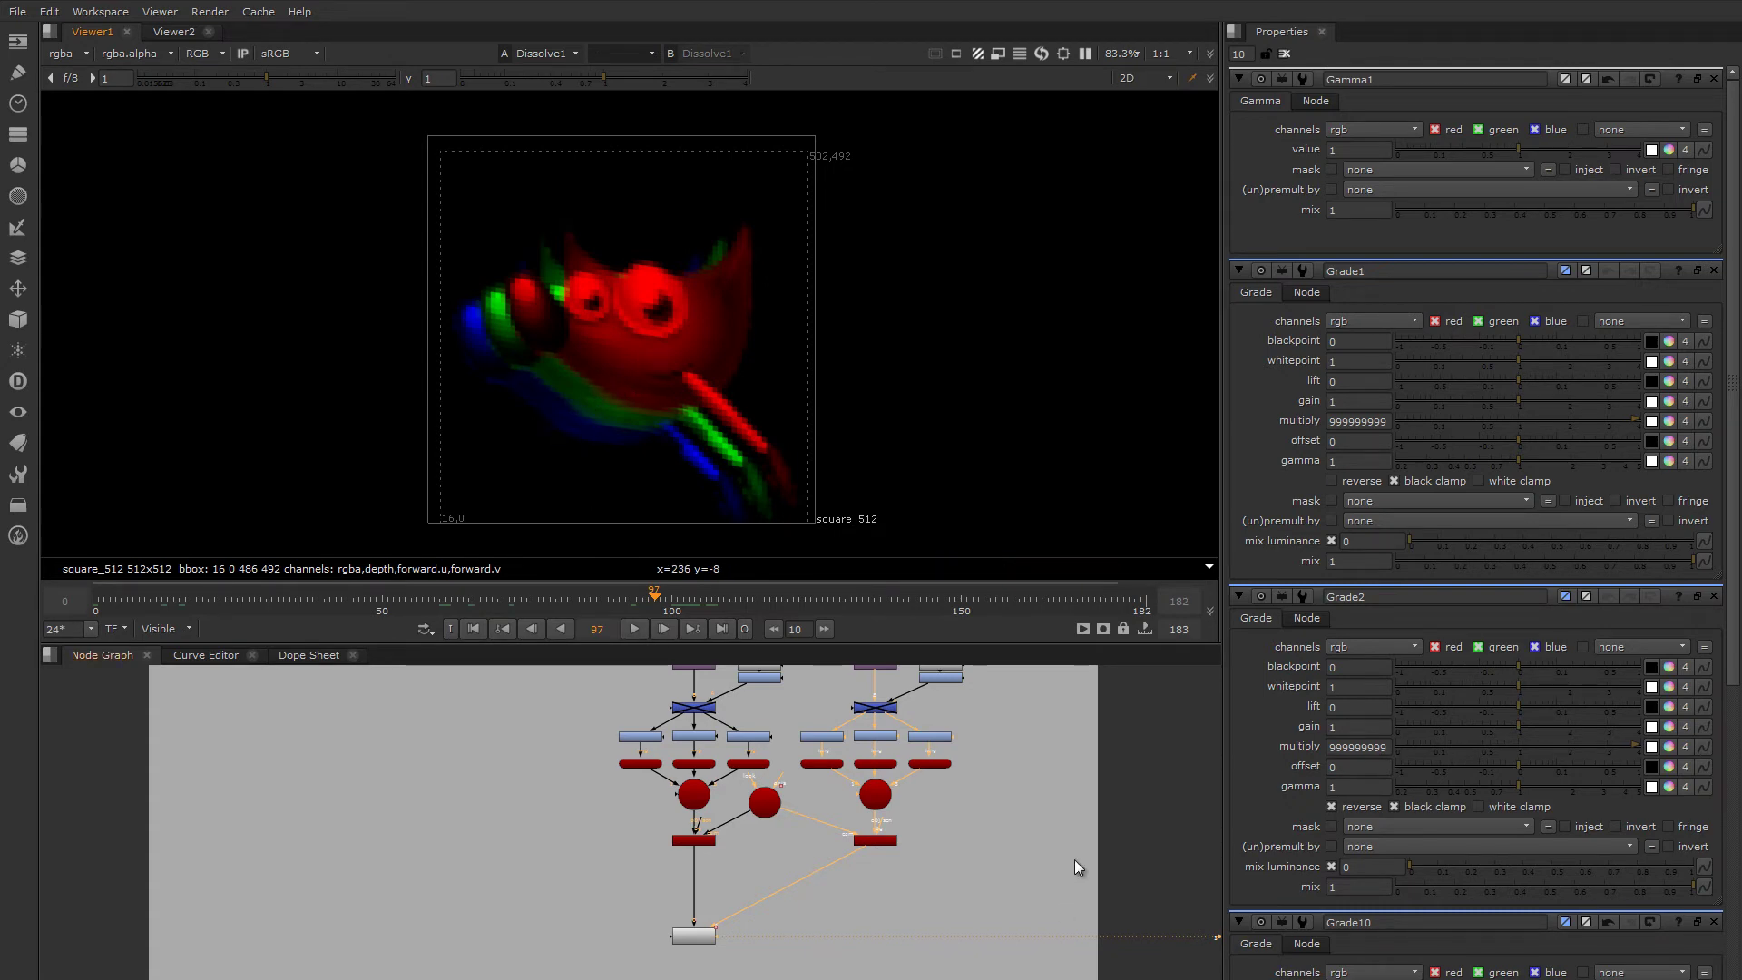
pyautogui.moveTo(1091, 810); pyautogui.dragTo(776, 856, button='middle')
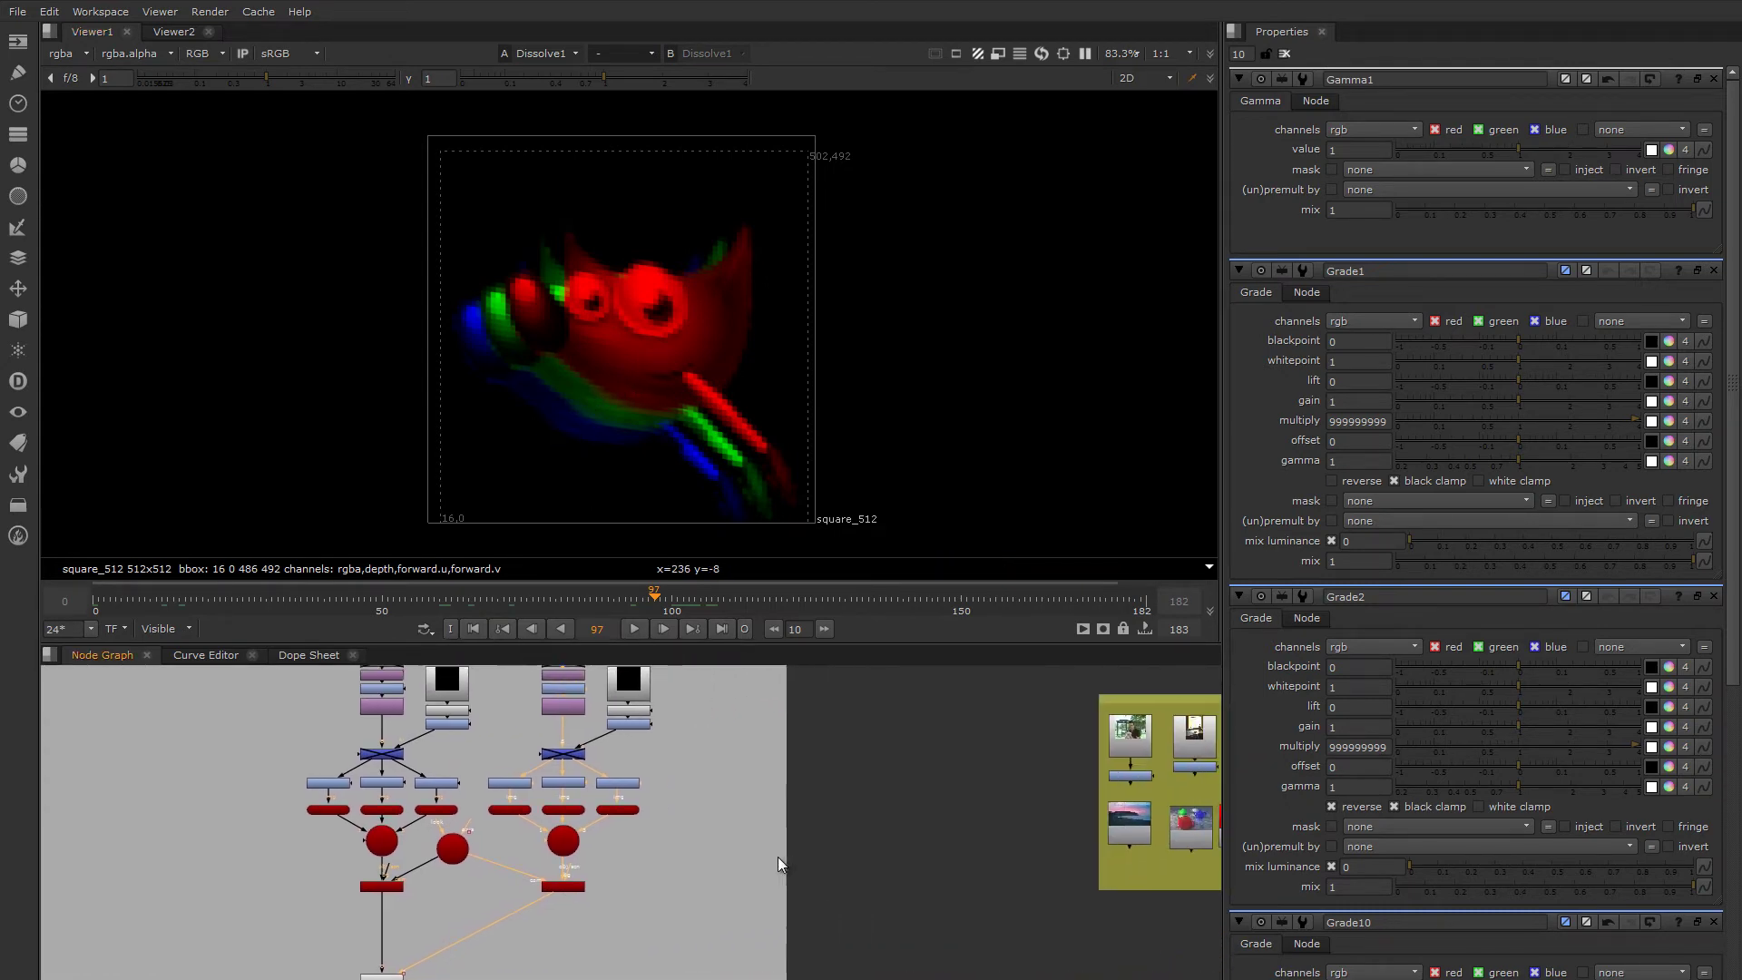
# - Pan the Node Graph to the yellow backdrop and view Read1's teapot_z.exr depth image
pyautogui.moveTo(1076, 847); pyautogui.dragTo(780, 848, button='middle')
pyautogui.moveTo(879, 822); pyautogui.dragTo(729, 838, button='middle')
pyautogui.scroll(5, 730, 838)
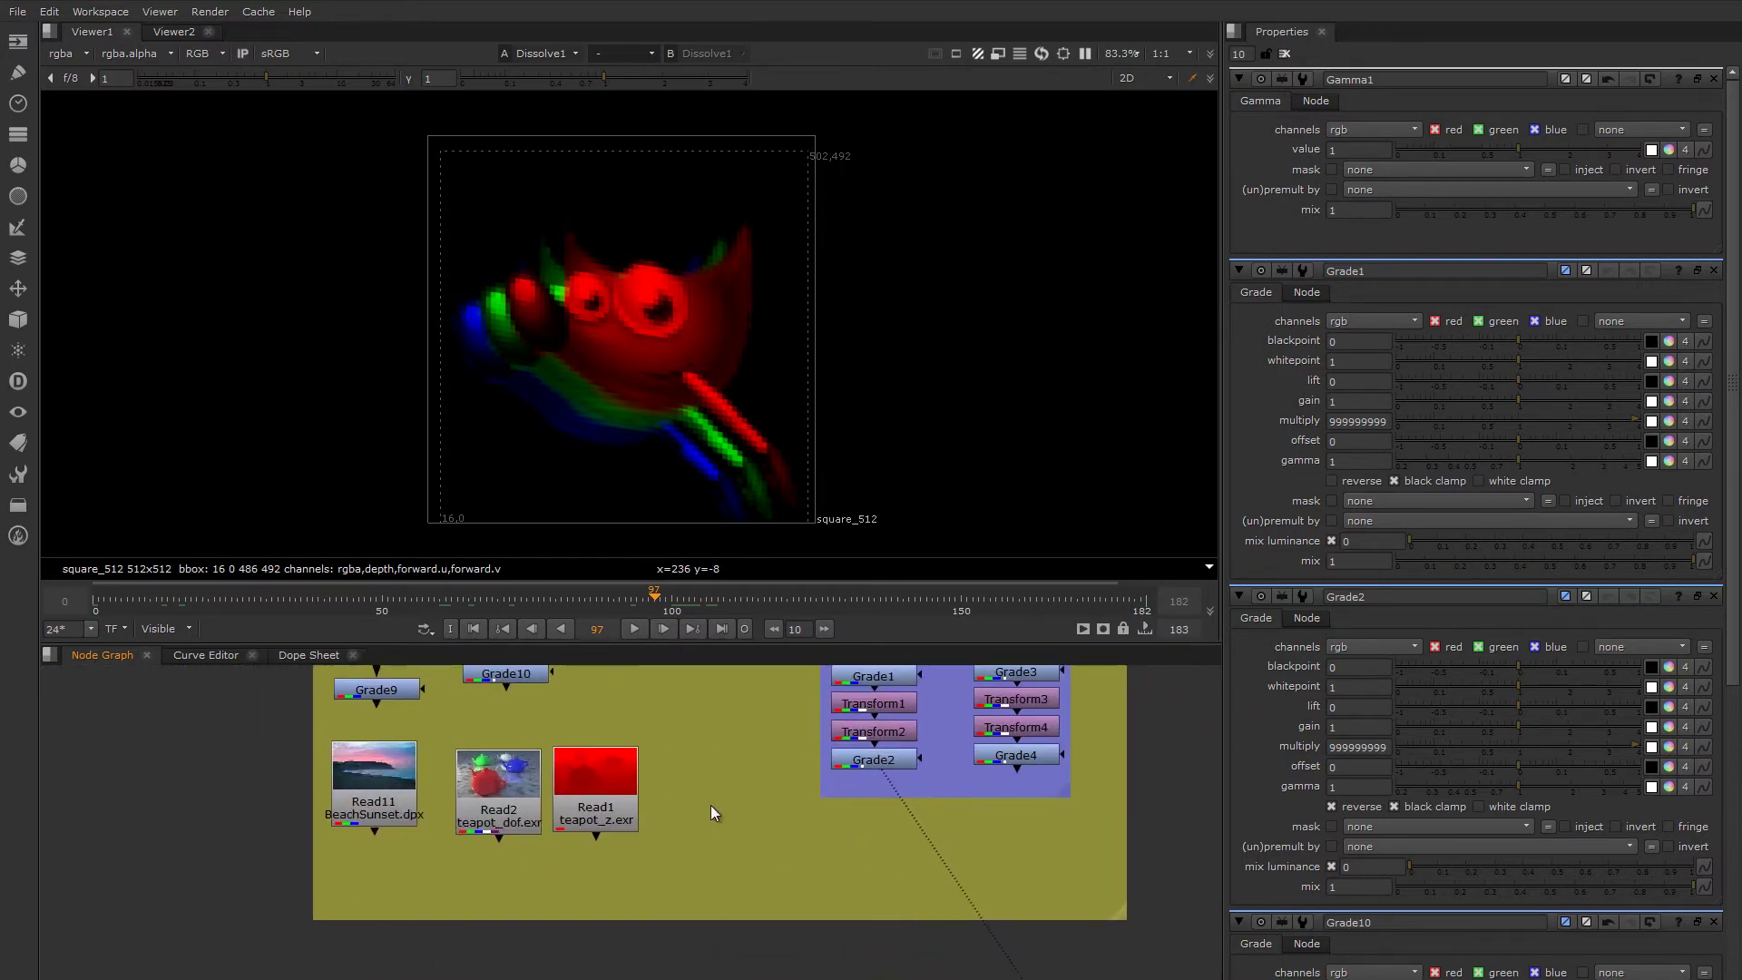
pyautogui.scroll(5, 646, 767)
pyautogui.click(584, 813)
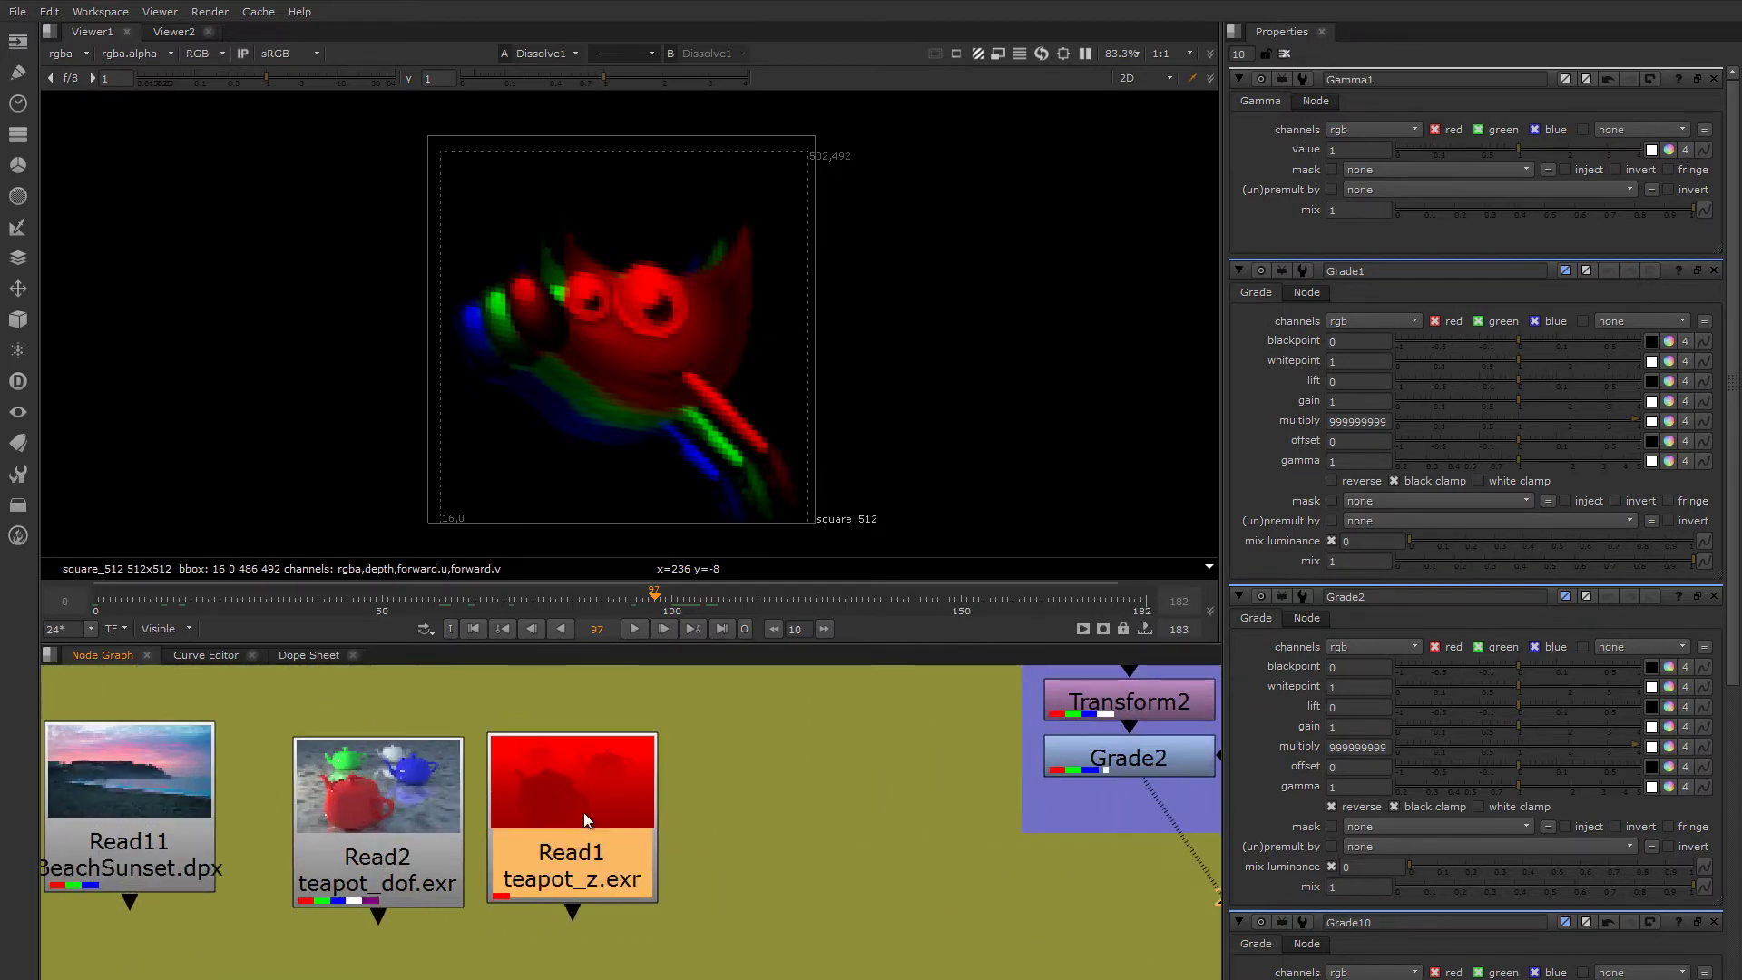
pyautogui.press('1')
# - Zoom in and out on the teapot depth image to inspect its pixel values
pyautogui.scroll(4, 678, 333)
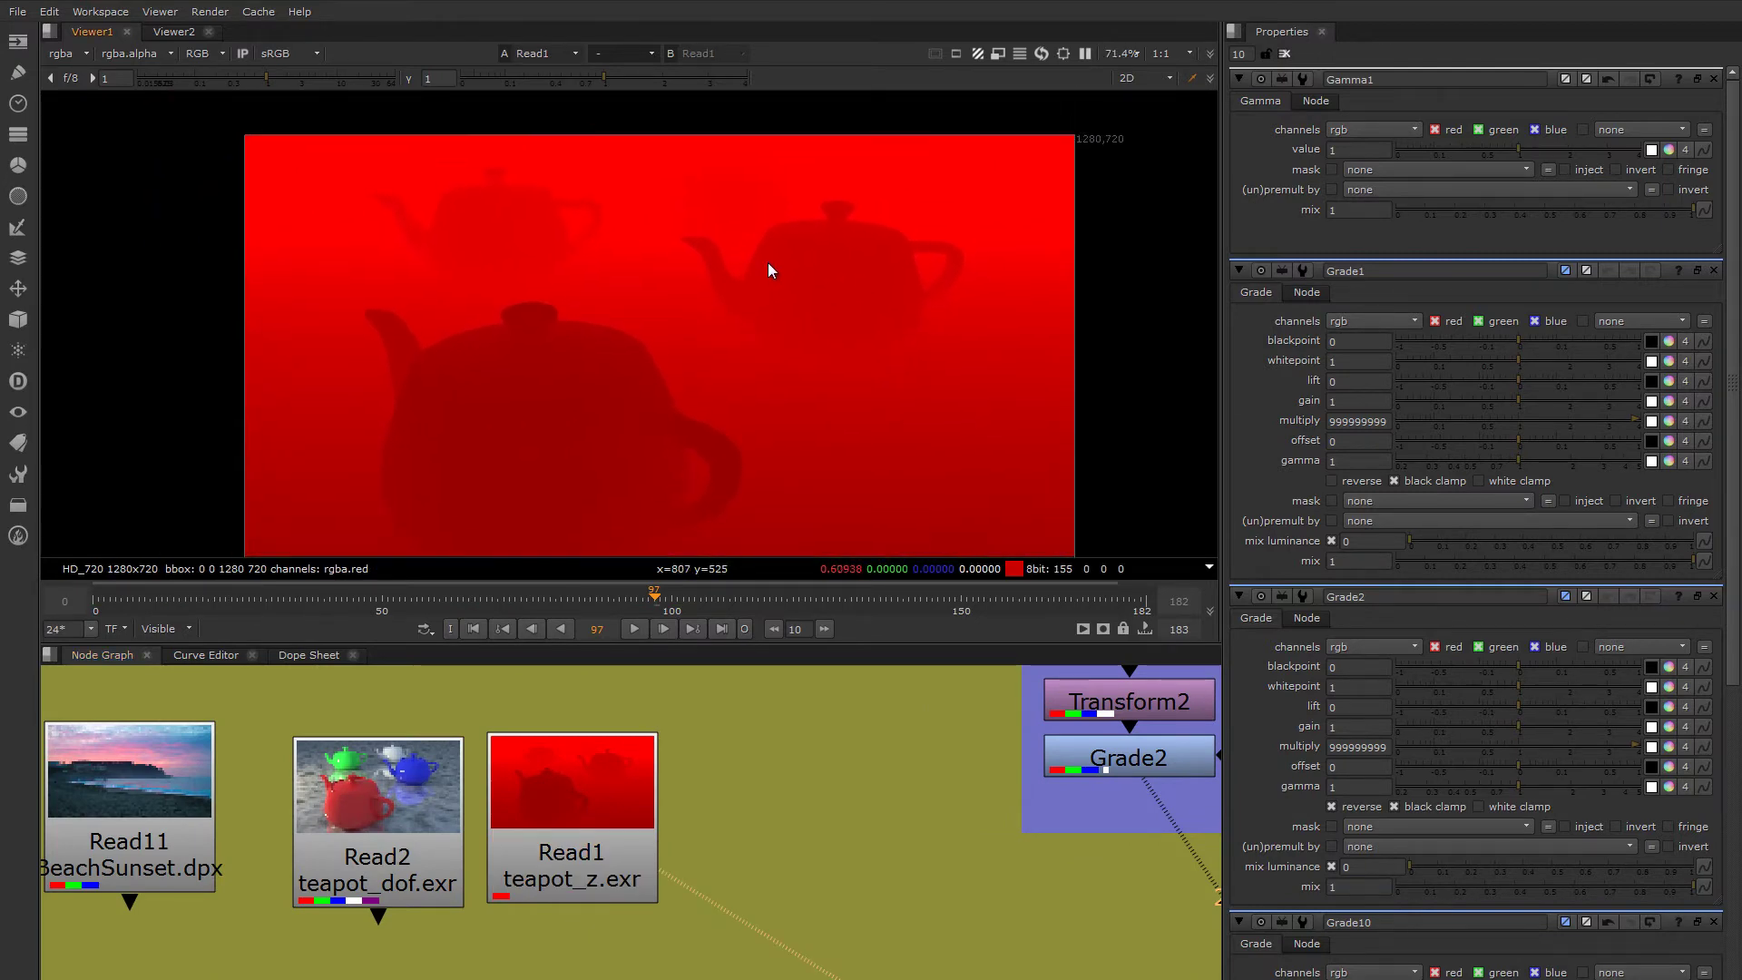
pyautogui.scroll(5, 771, 238)
pyautogui.scroll(3, 775, 225)
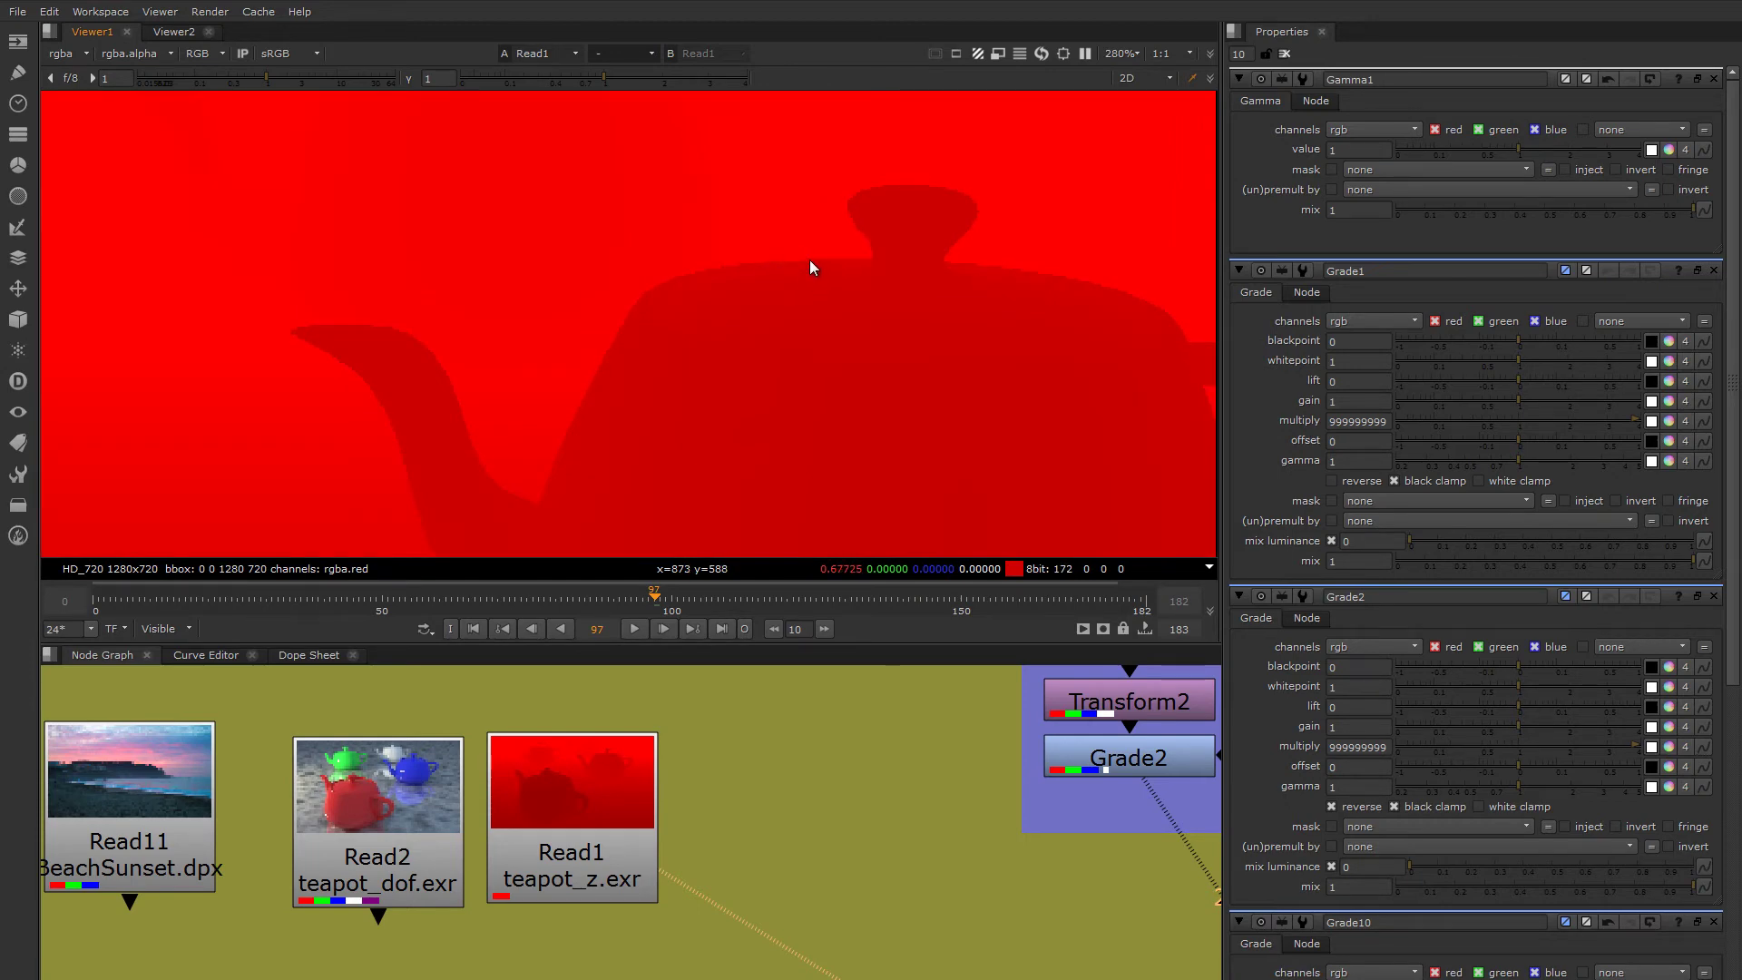
pyautogui.scroll(-4, 744, 302)
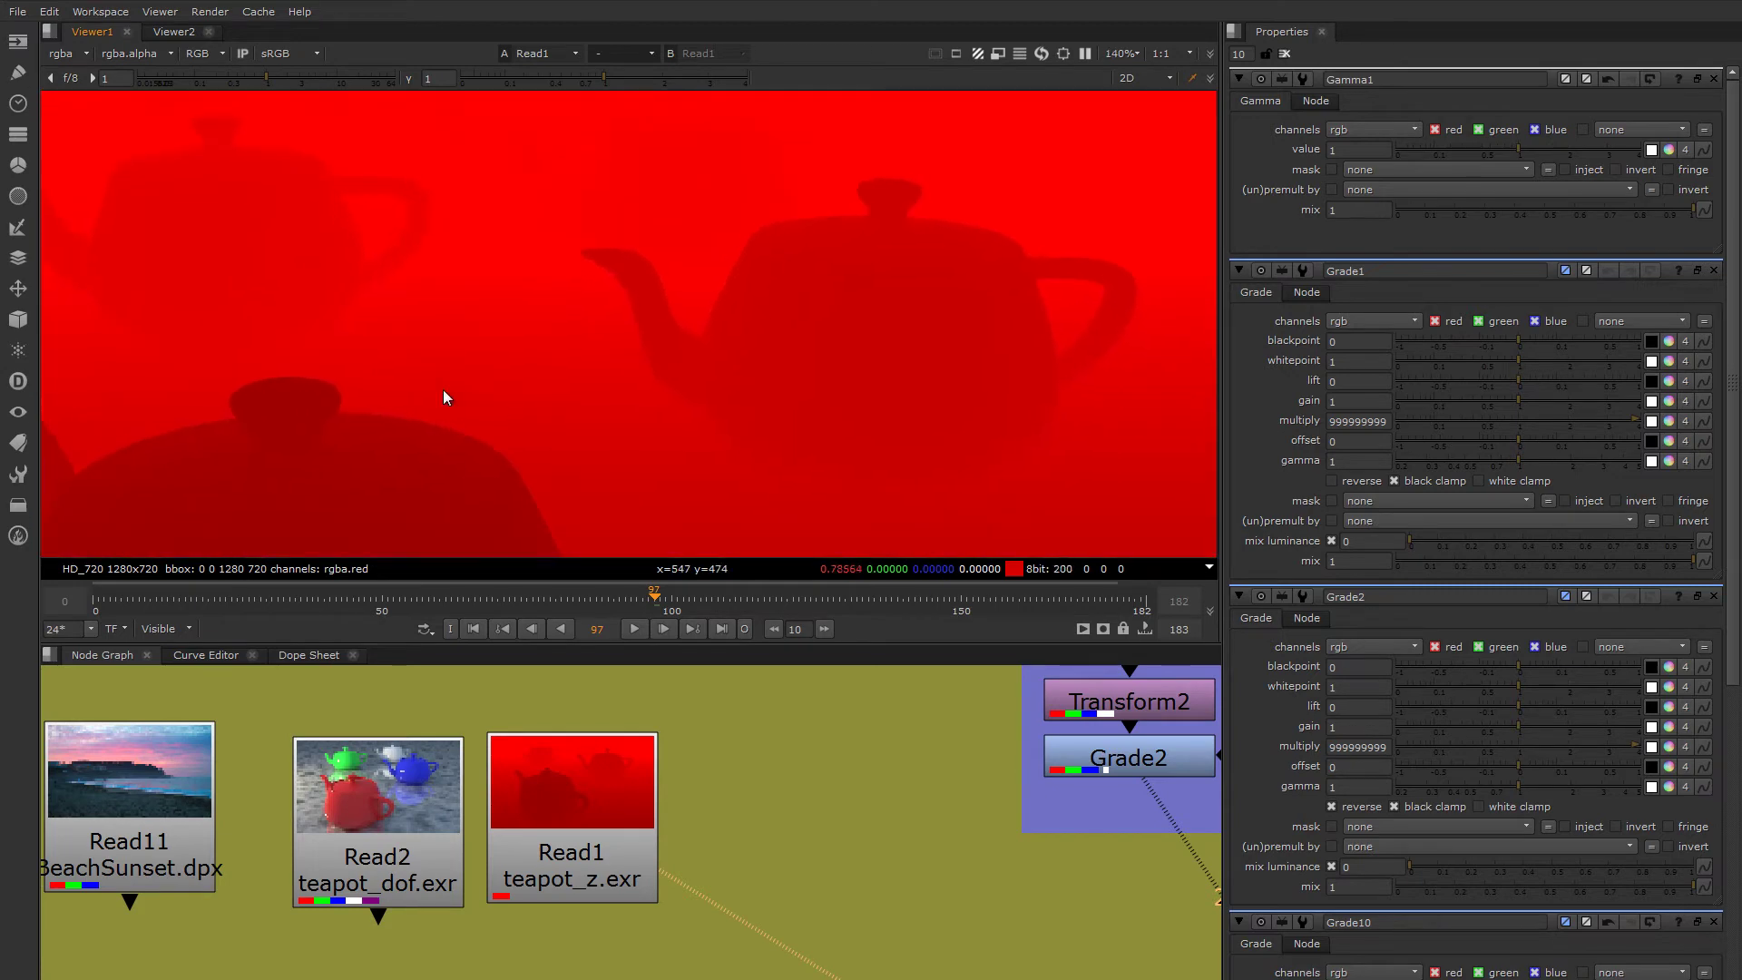
pyautogui.scroll(-1, 508, 344)
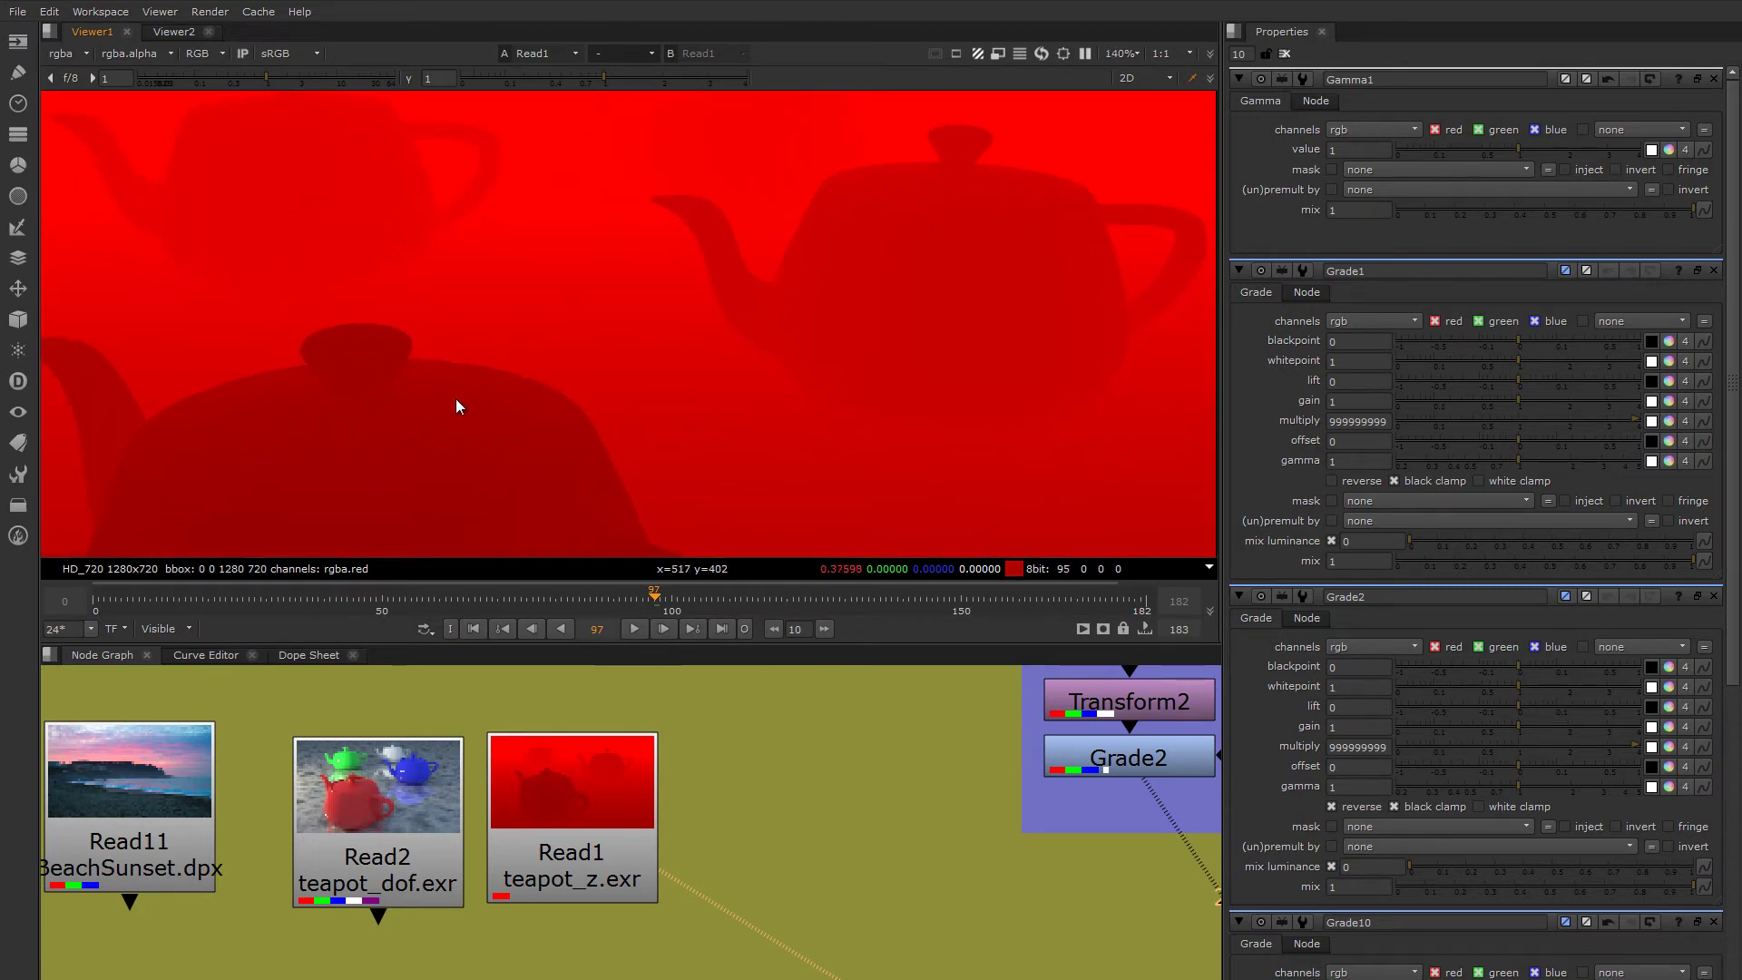
pyautogui.scroll(-1, 472, 395)
pyautogui.scroll(-1, 607, 345)
pyautogui.scroll(1, 640, 351)
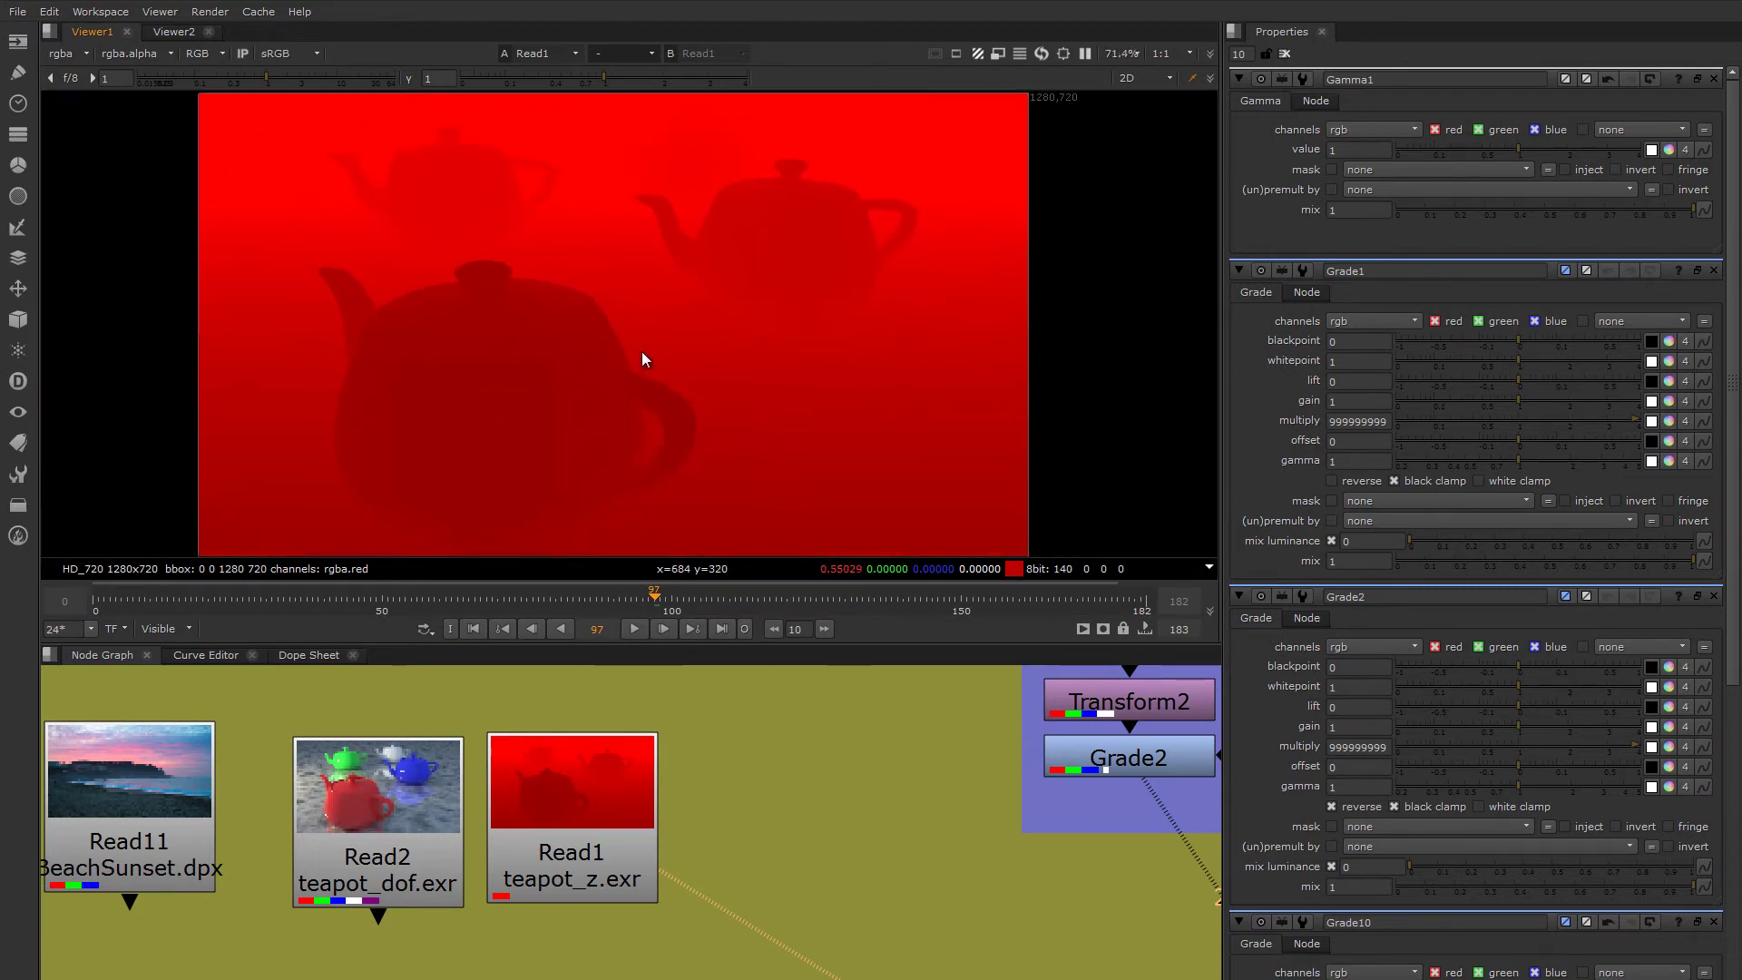
pyautogui.scroll(-1, 626, 359)
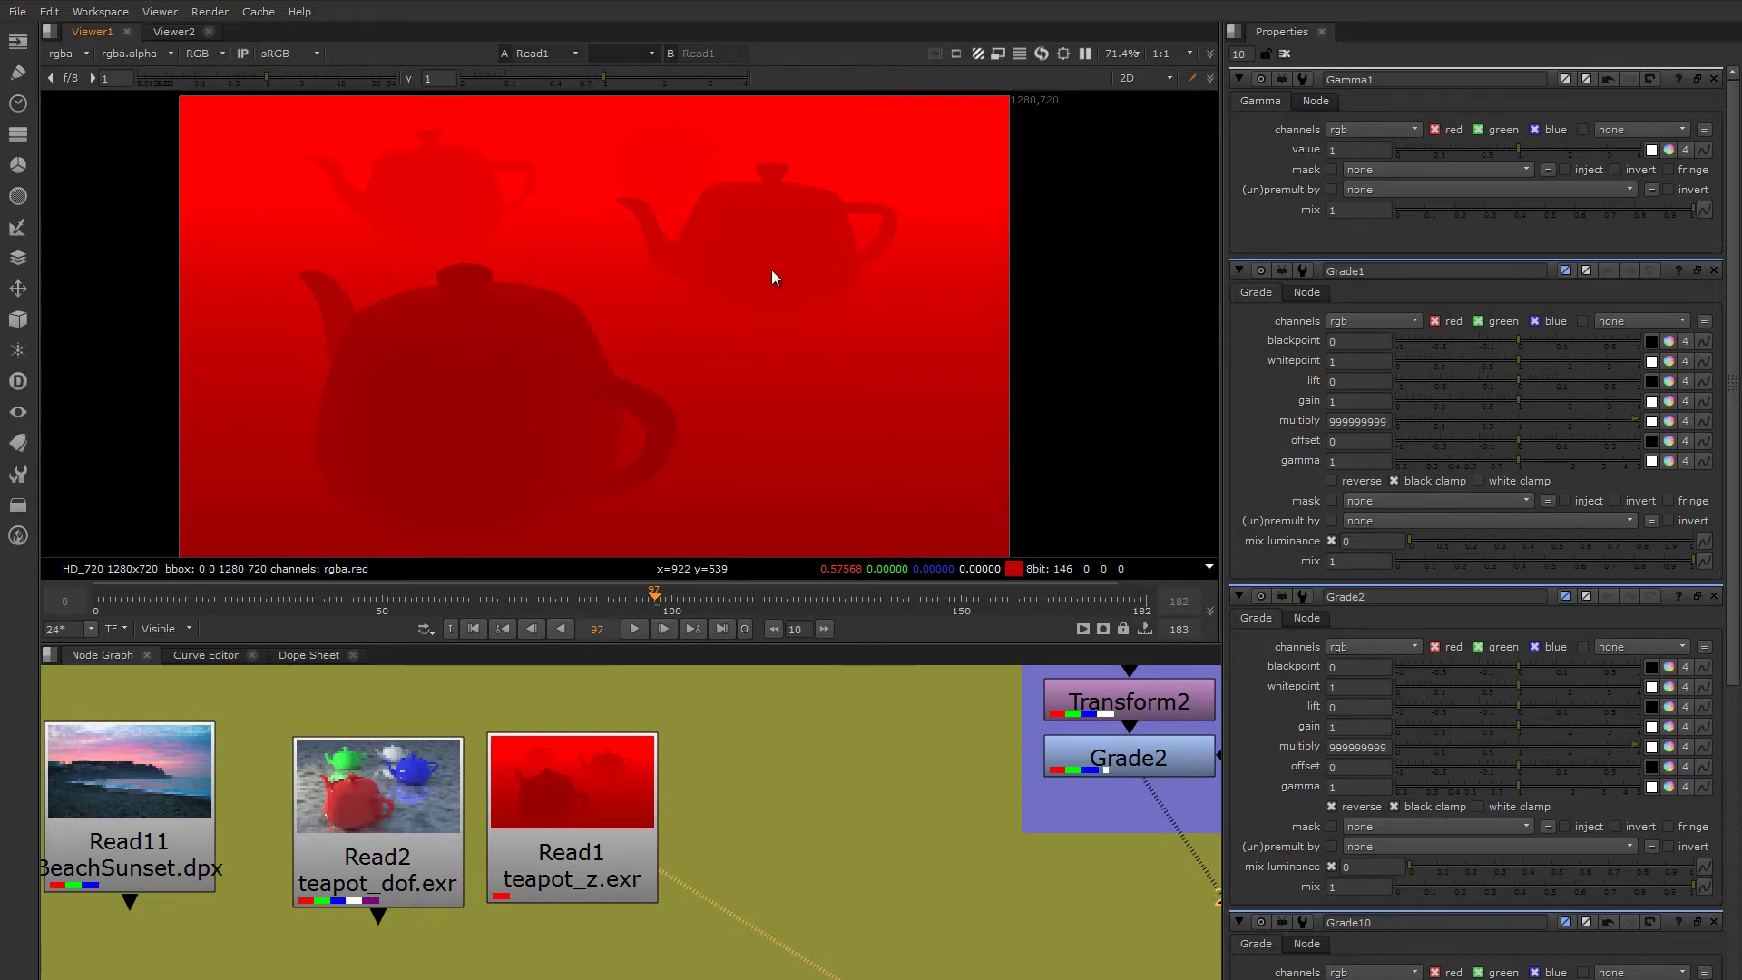
pyautogui.scroll(5, 772, 272)
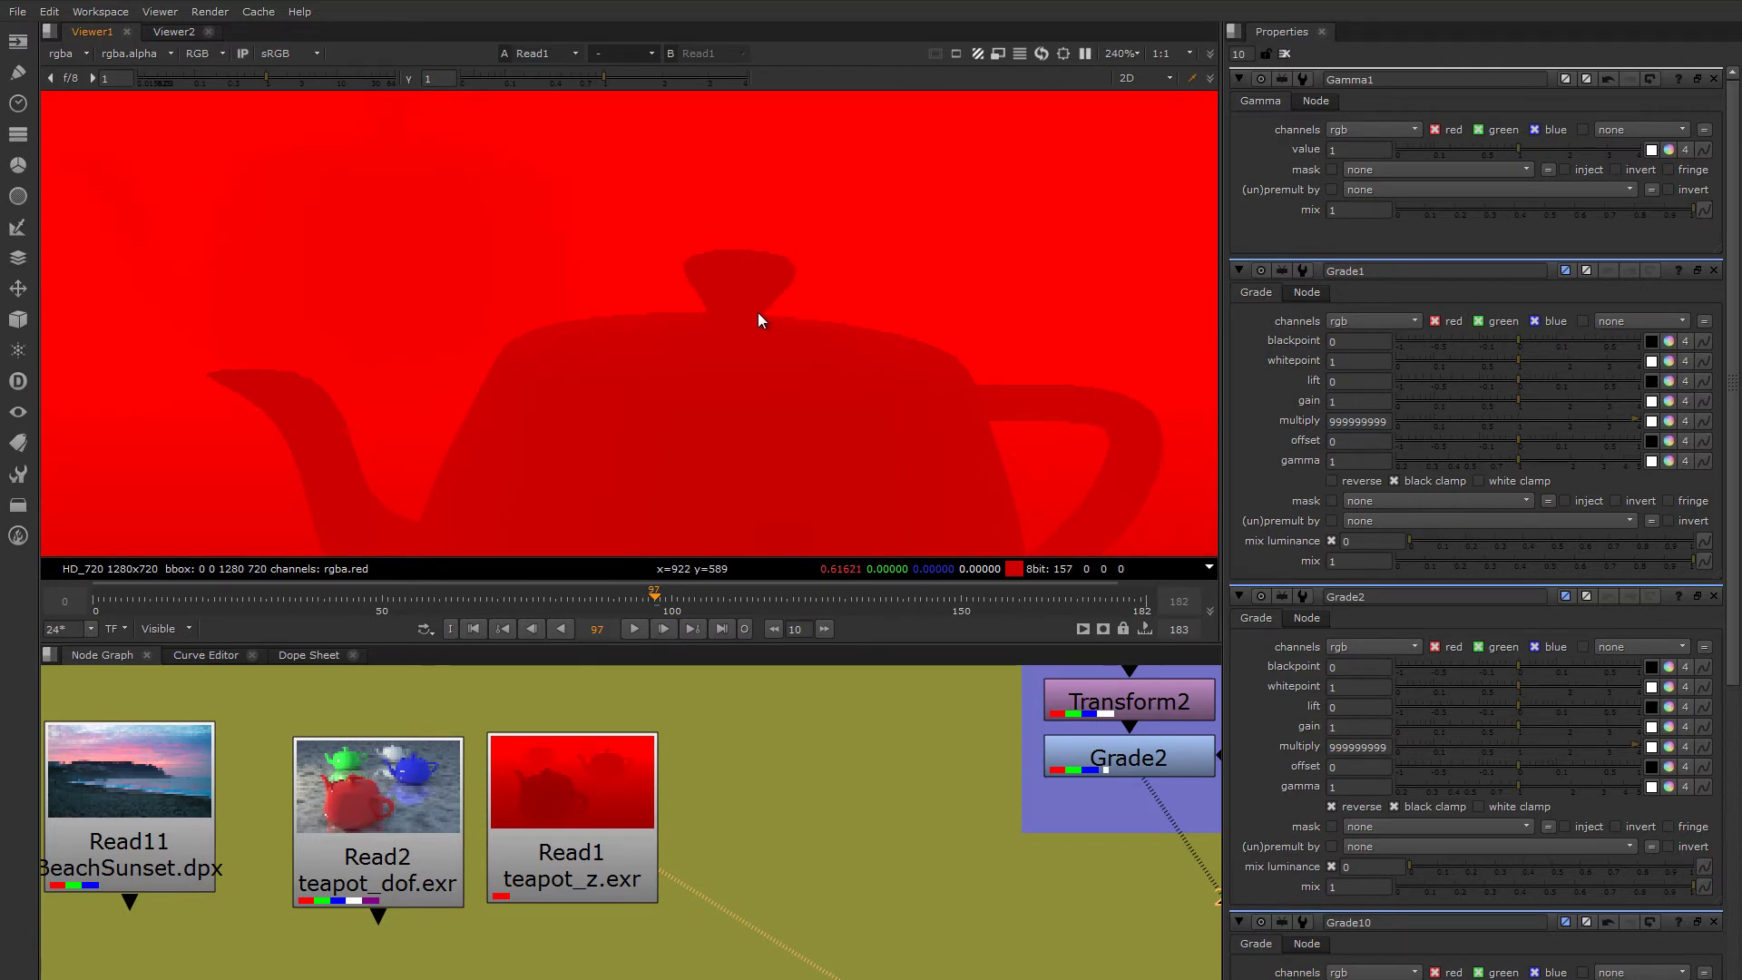
pyautogui.scroll(-2, 760, 319)
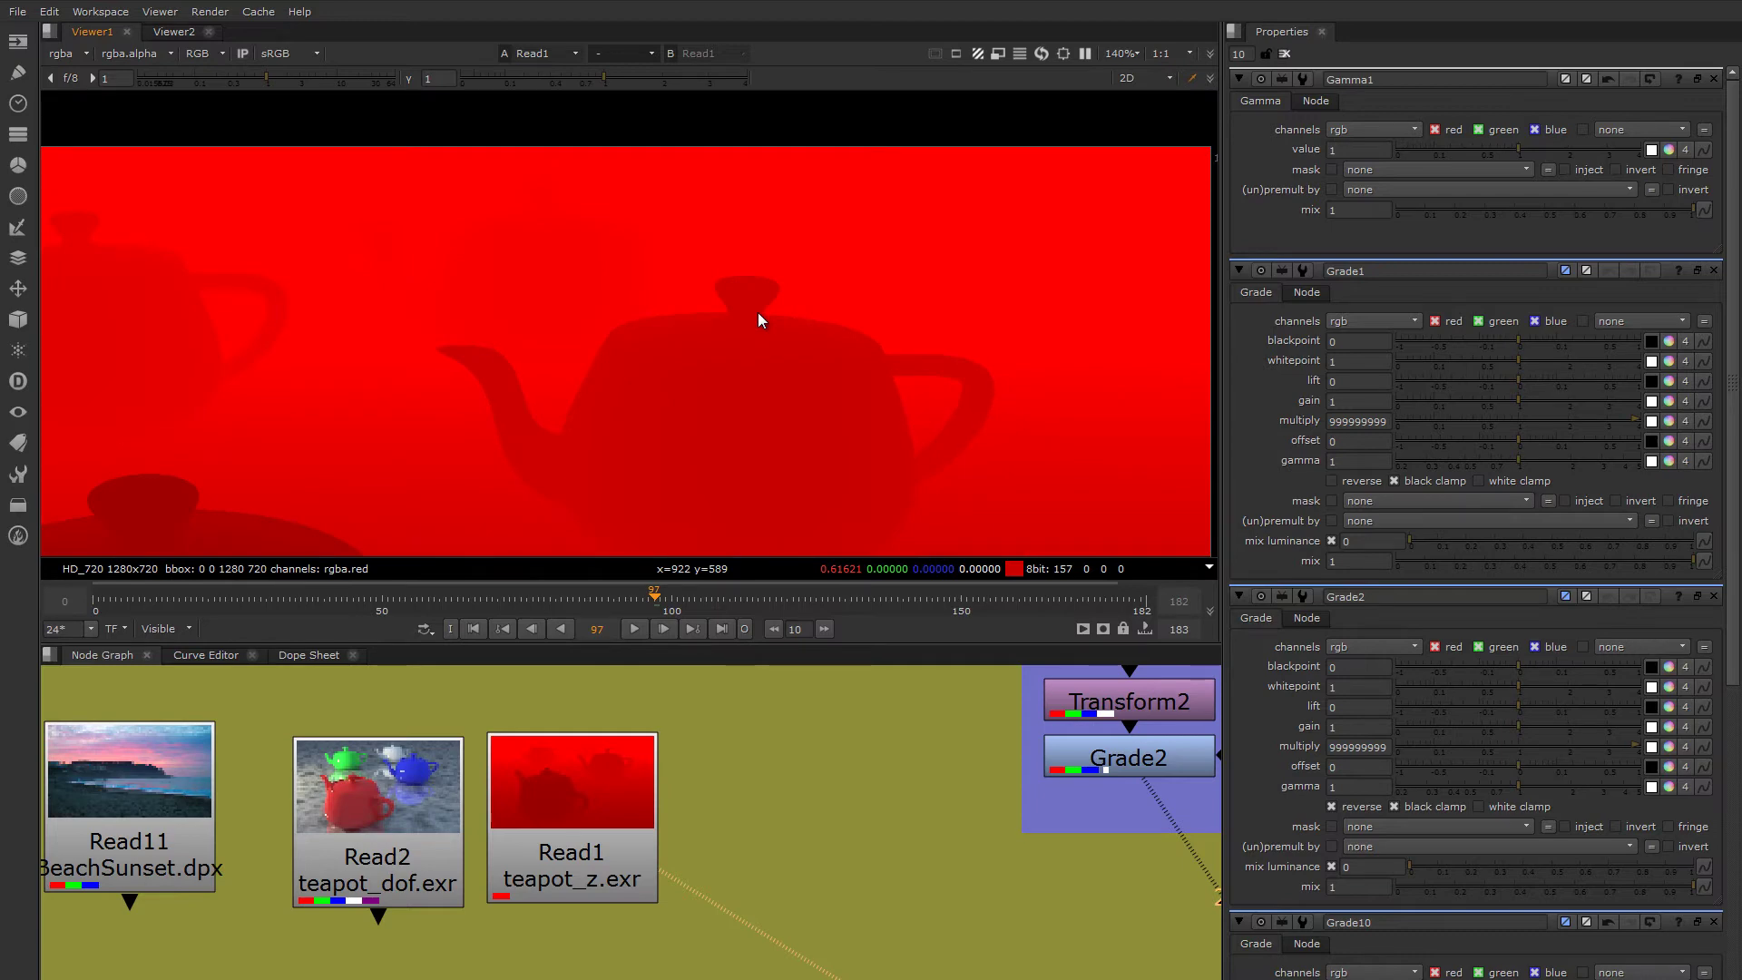
# - Pan around the magnified depth image to examine the teapot silhouettes
pyautogui.moveTo(700, 358); pyautogui.dragTo(832, 284, button='middle')
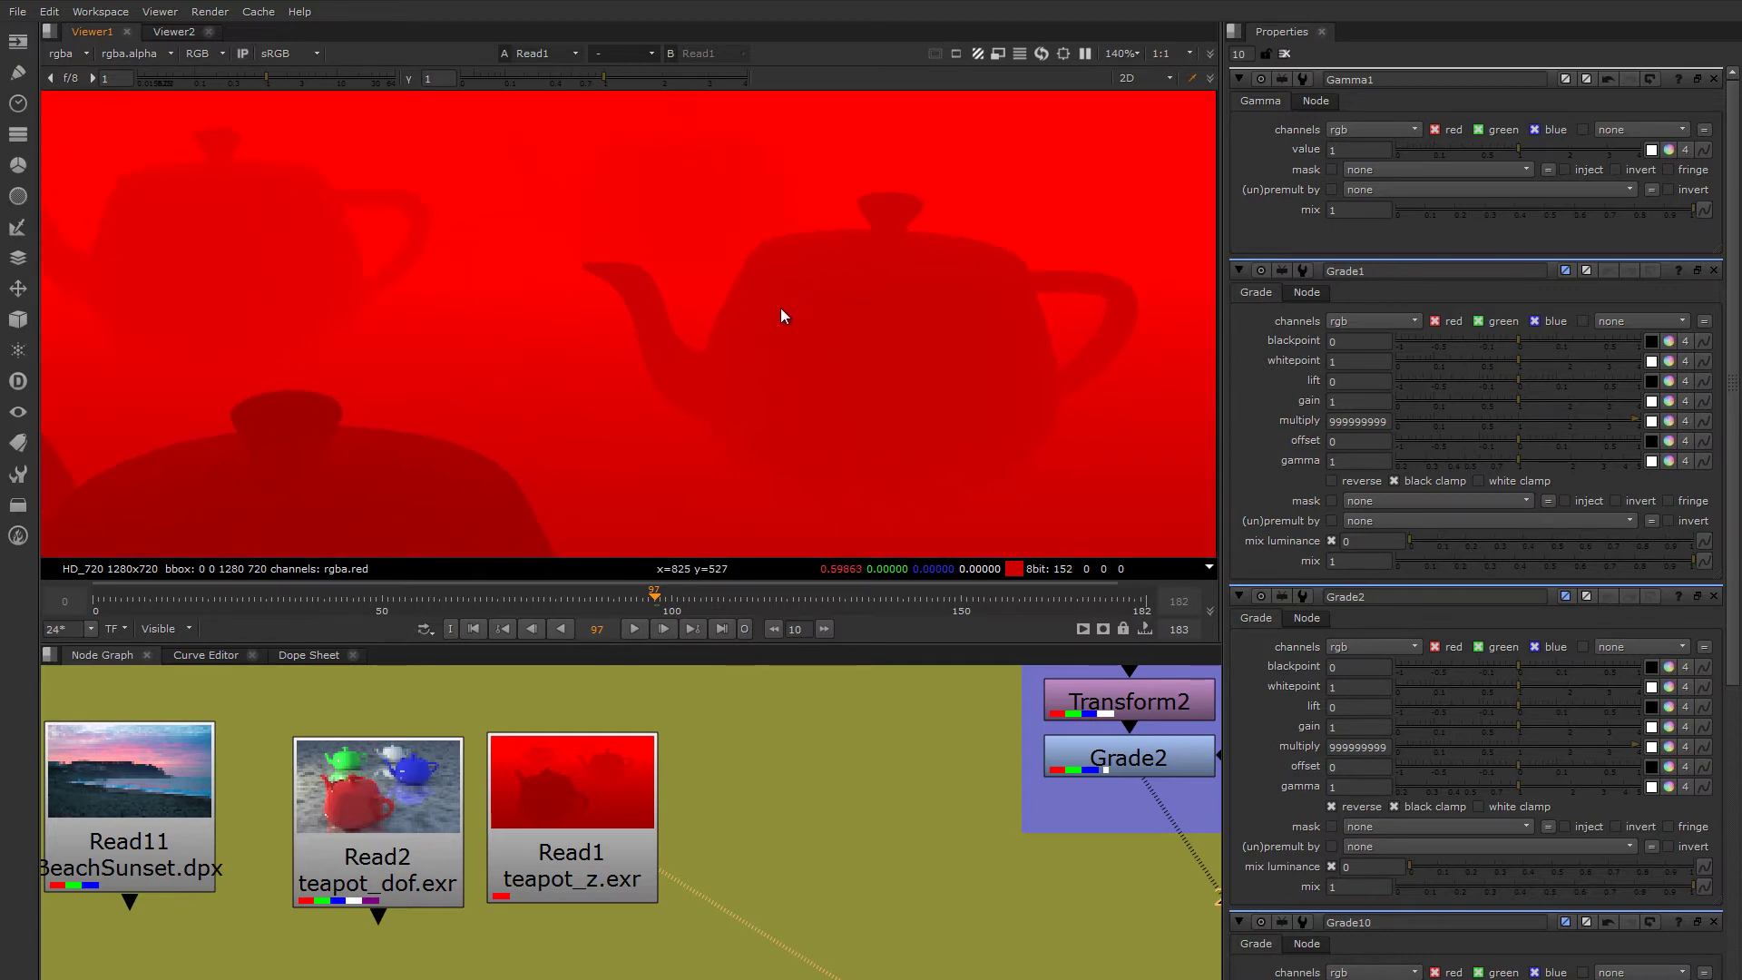
pyautogui.moveTo(562, 343); pyautogui.dragTo(698, 393, button='middle')
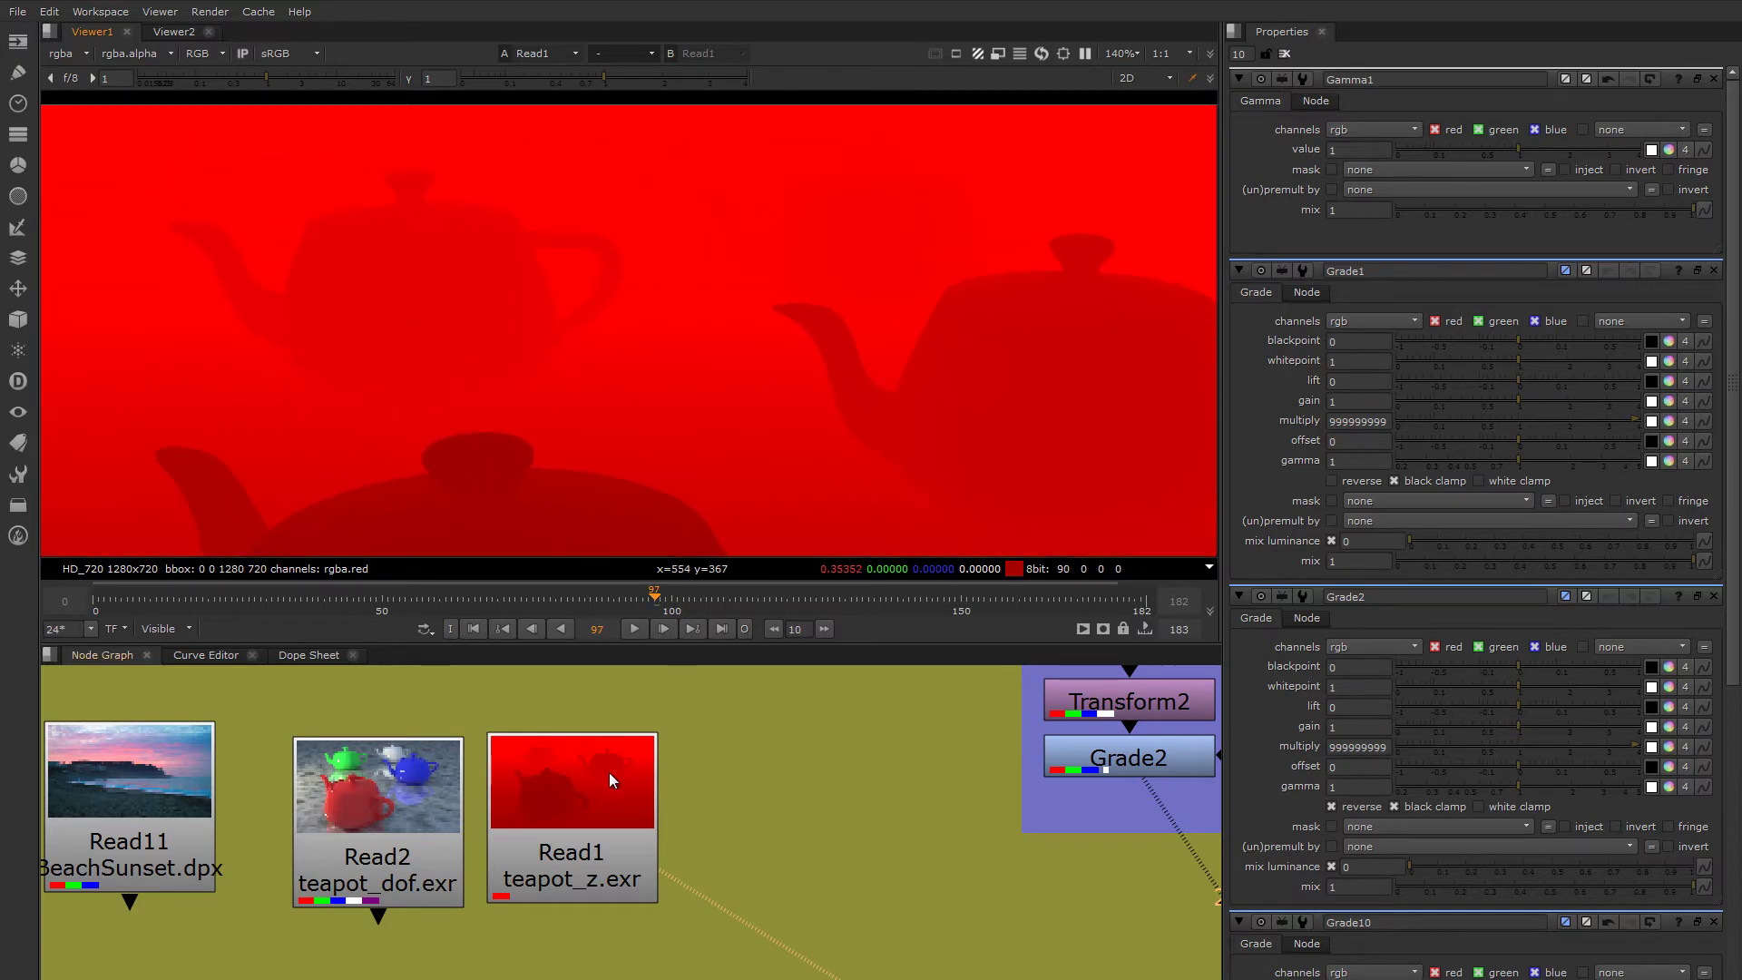
pyautogui.scroll(-5, 608, 771)
pyautogui.moveTo(626, 746); pyautogui.dragTo(634, 869, button='middle')
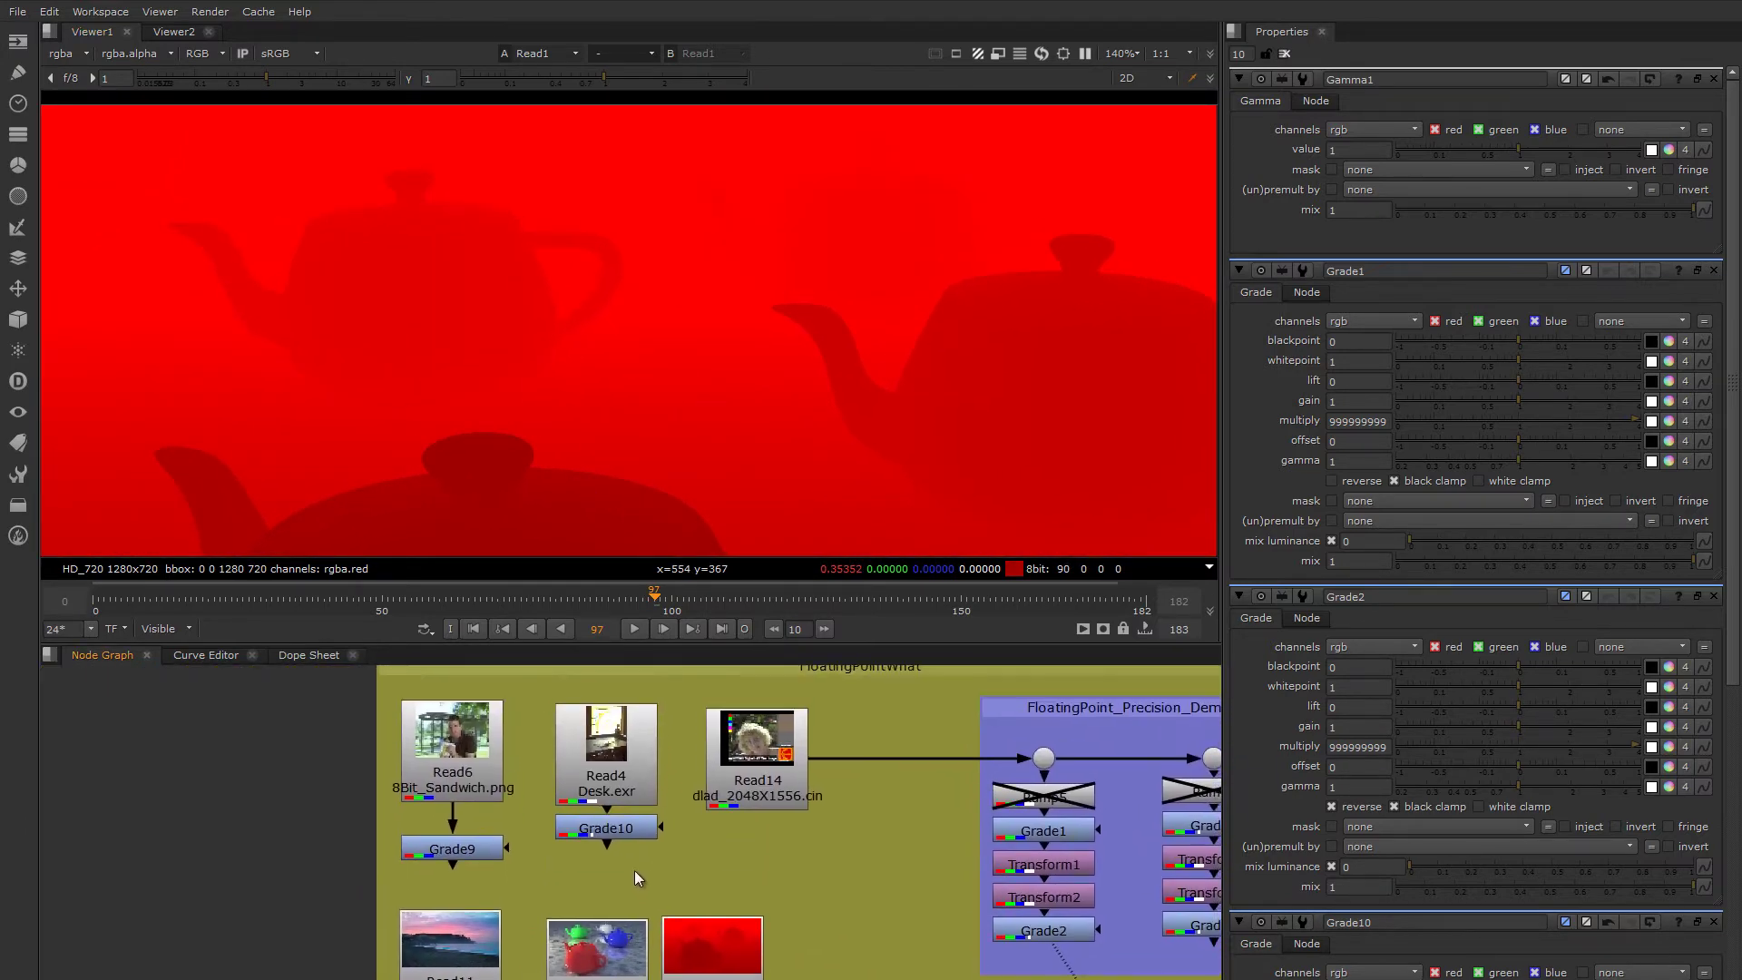
# - Move Grade9 up under Read6 and view the 8Bit_Sandwich.png image centred in the viewer
pyautogui.scroll(5, 634, 869)
pyautogui.moveTo(632, 760); pyautogui.dragTo(644, 787, button='middle')
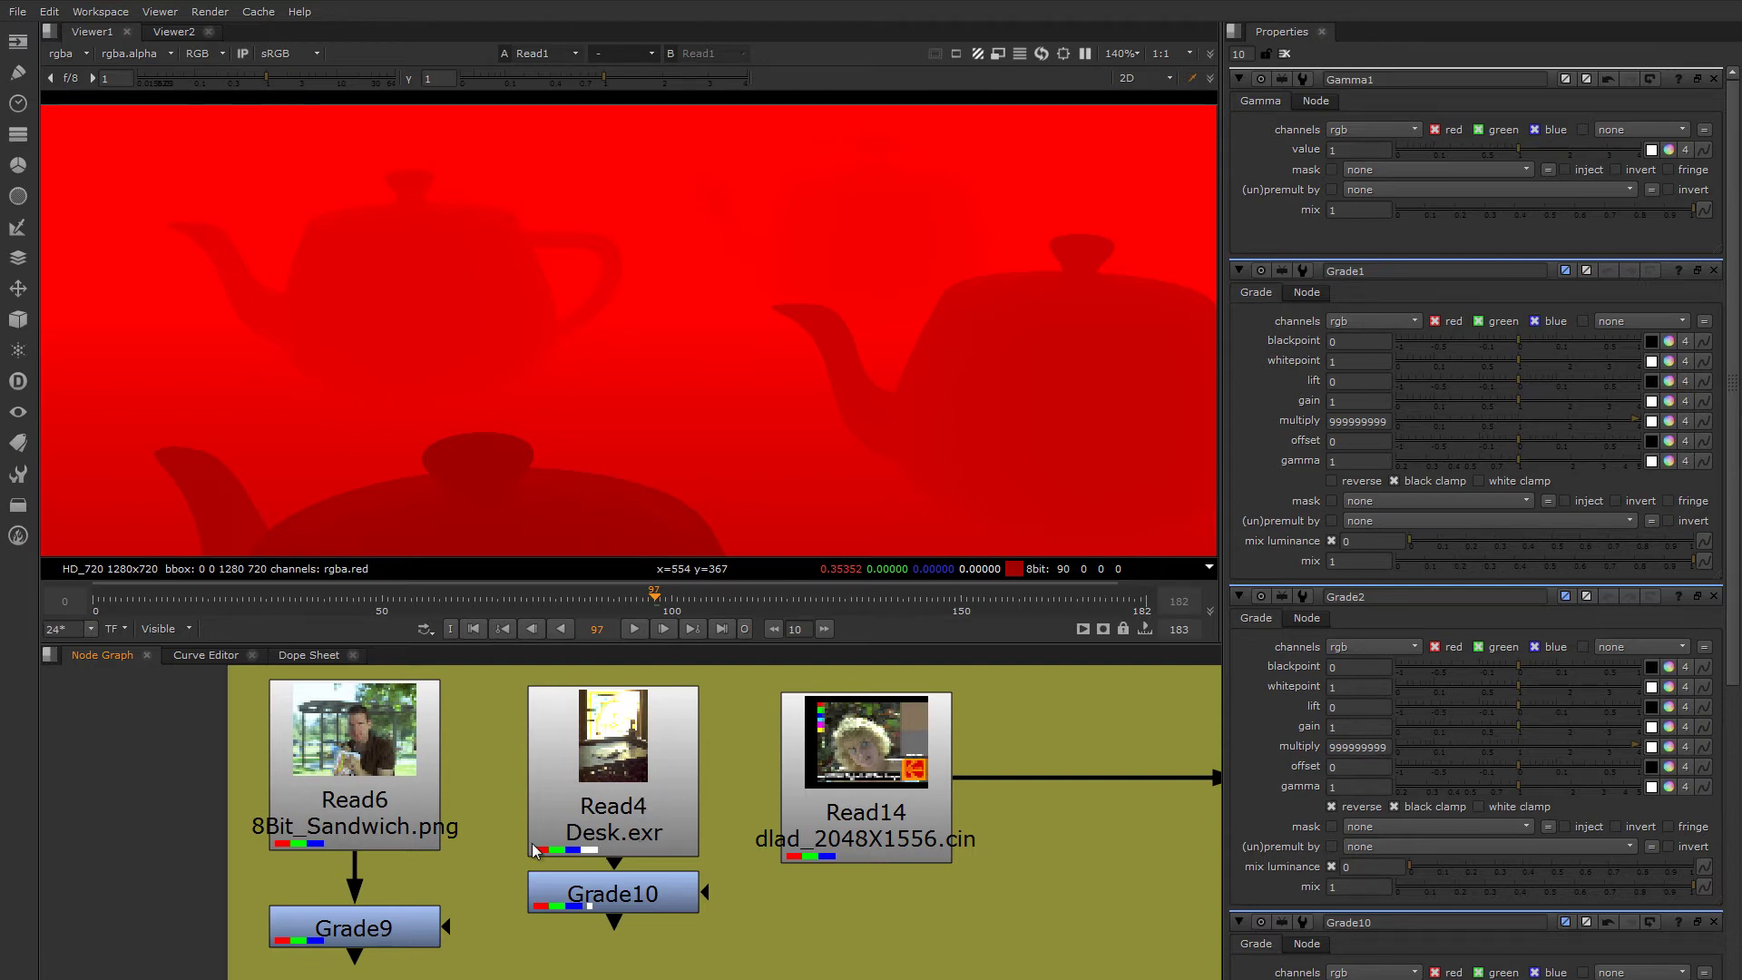
pyautogui.moveTo(523, 844); pyautogui.dragTo(614, 852, button='middle')
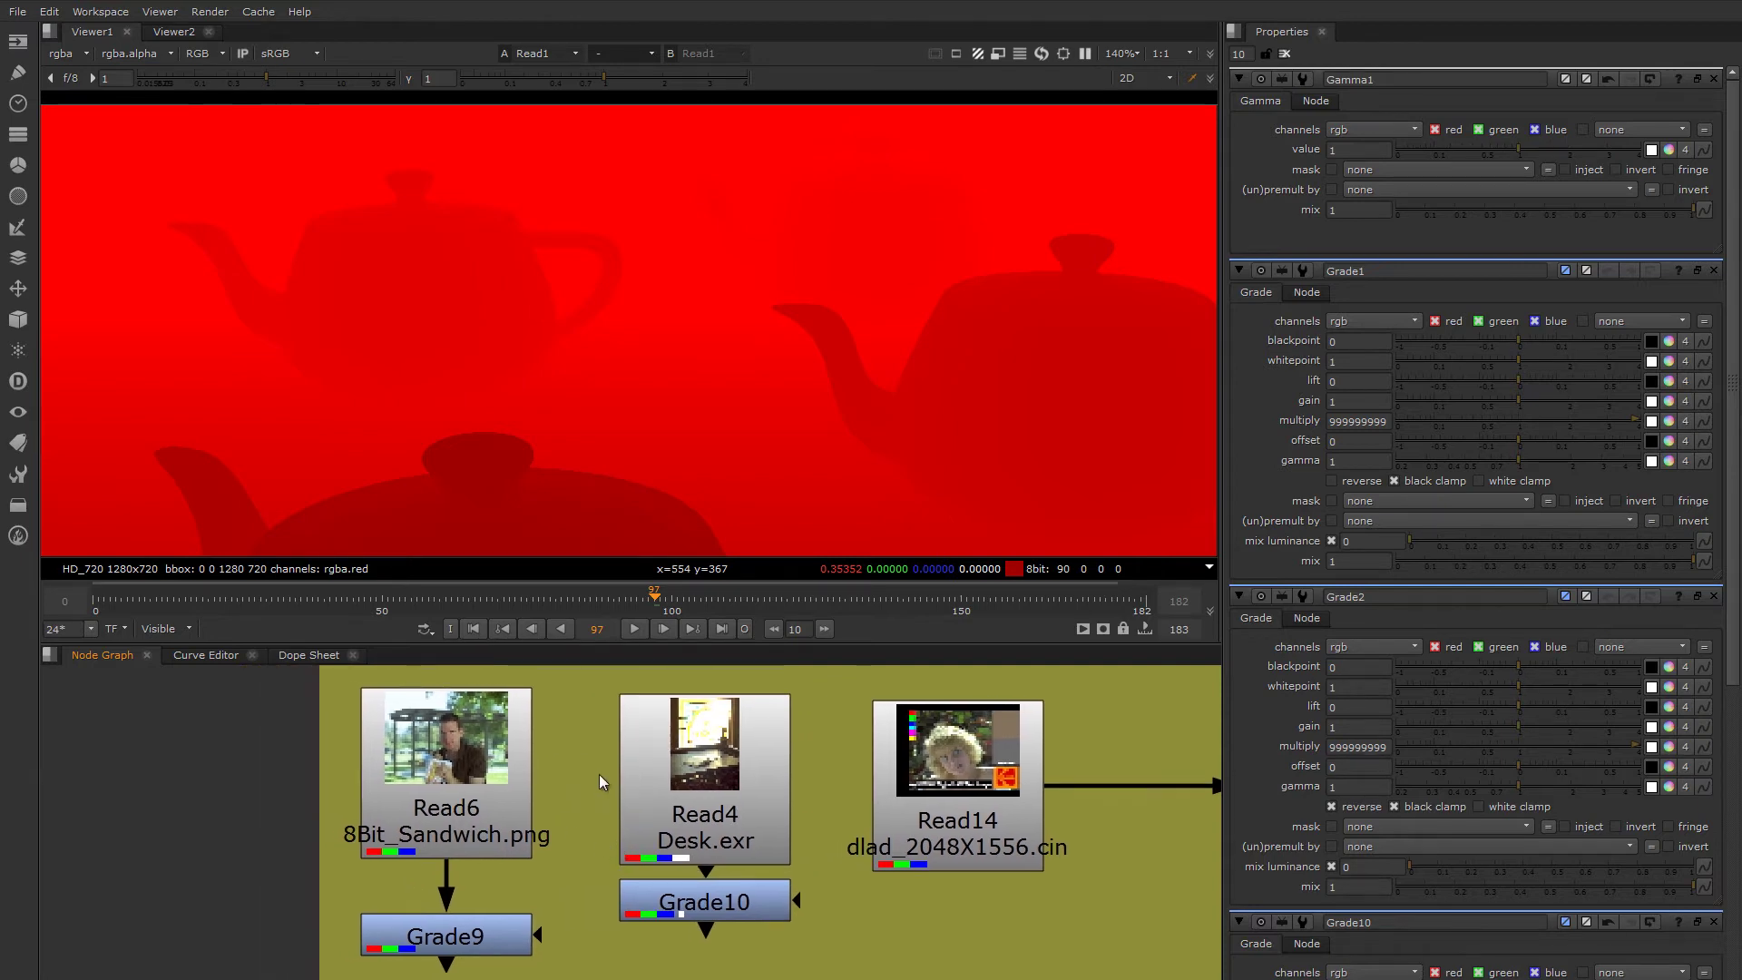
pyautogui.moveTo(483, 934); pyautogui.dragTo(483, 911)
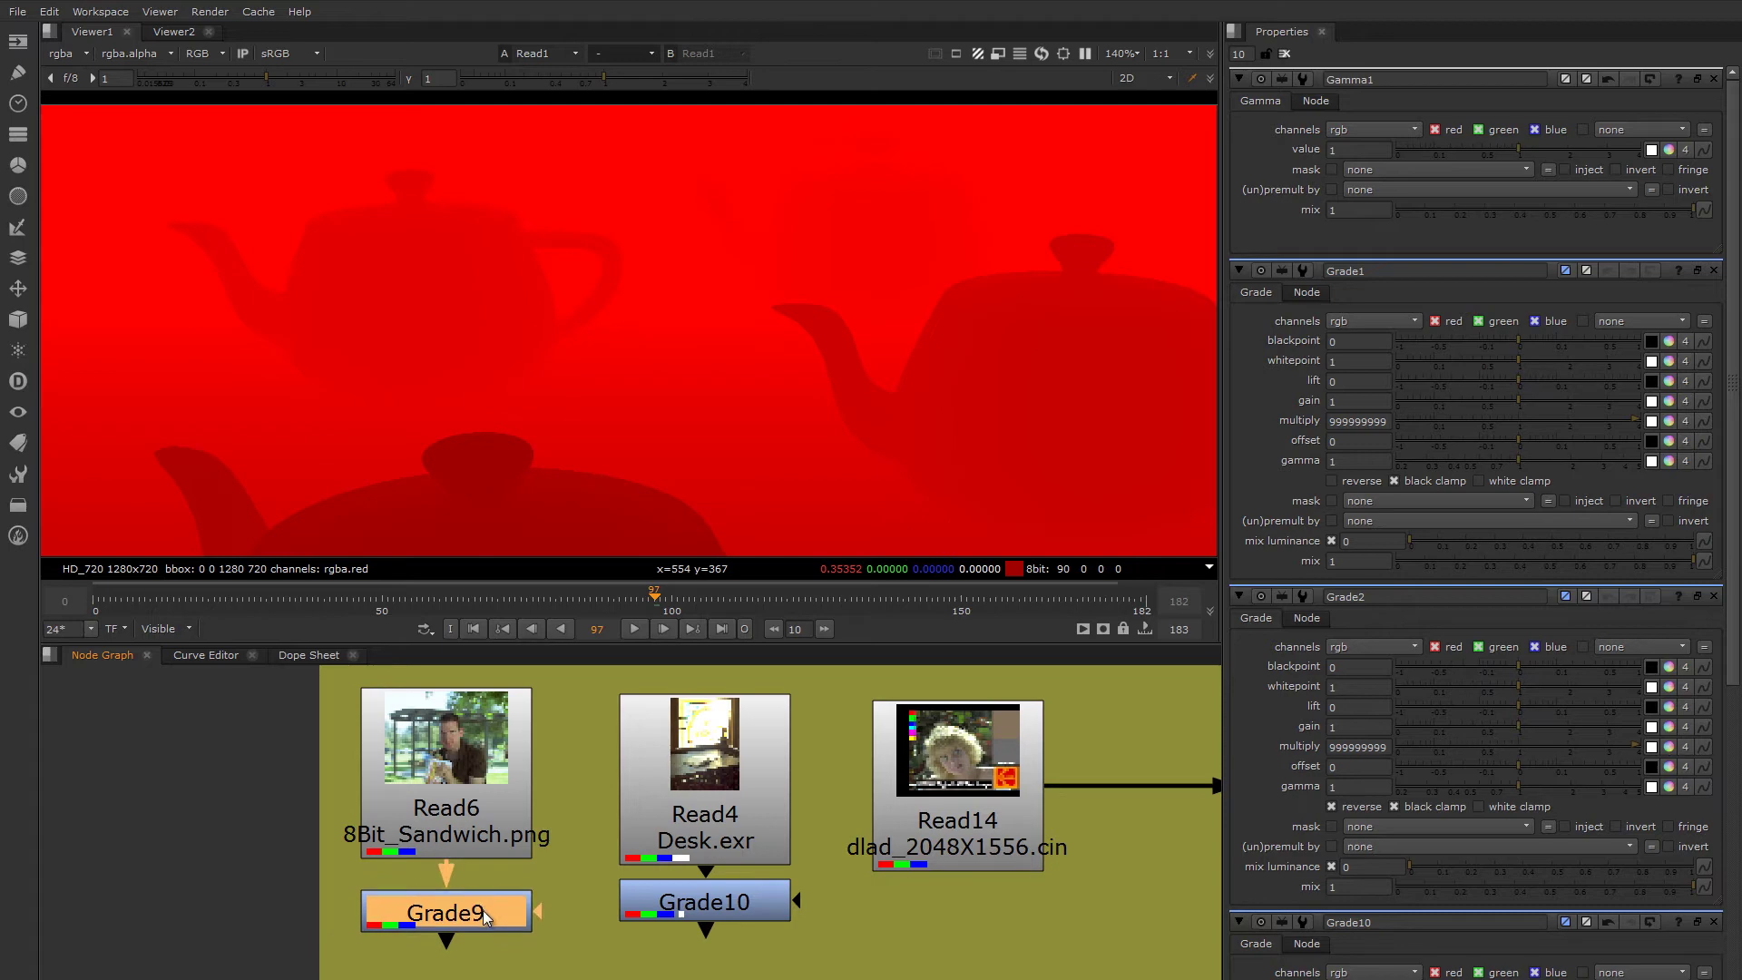
pyautogui.click(472, 793)
pyautogui.press('1')
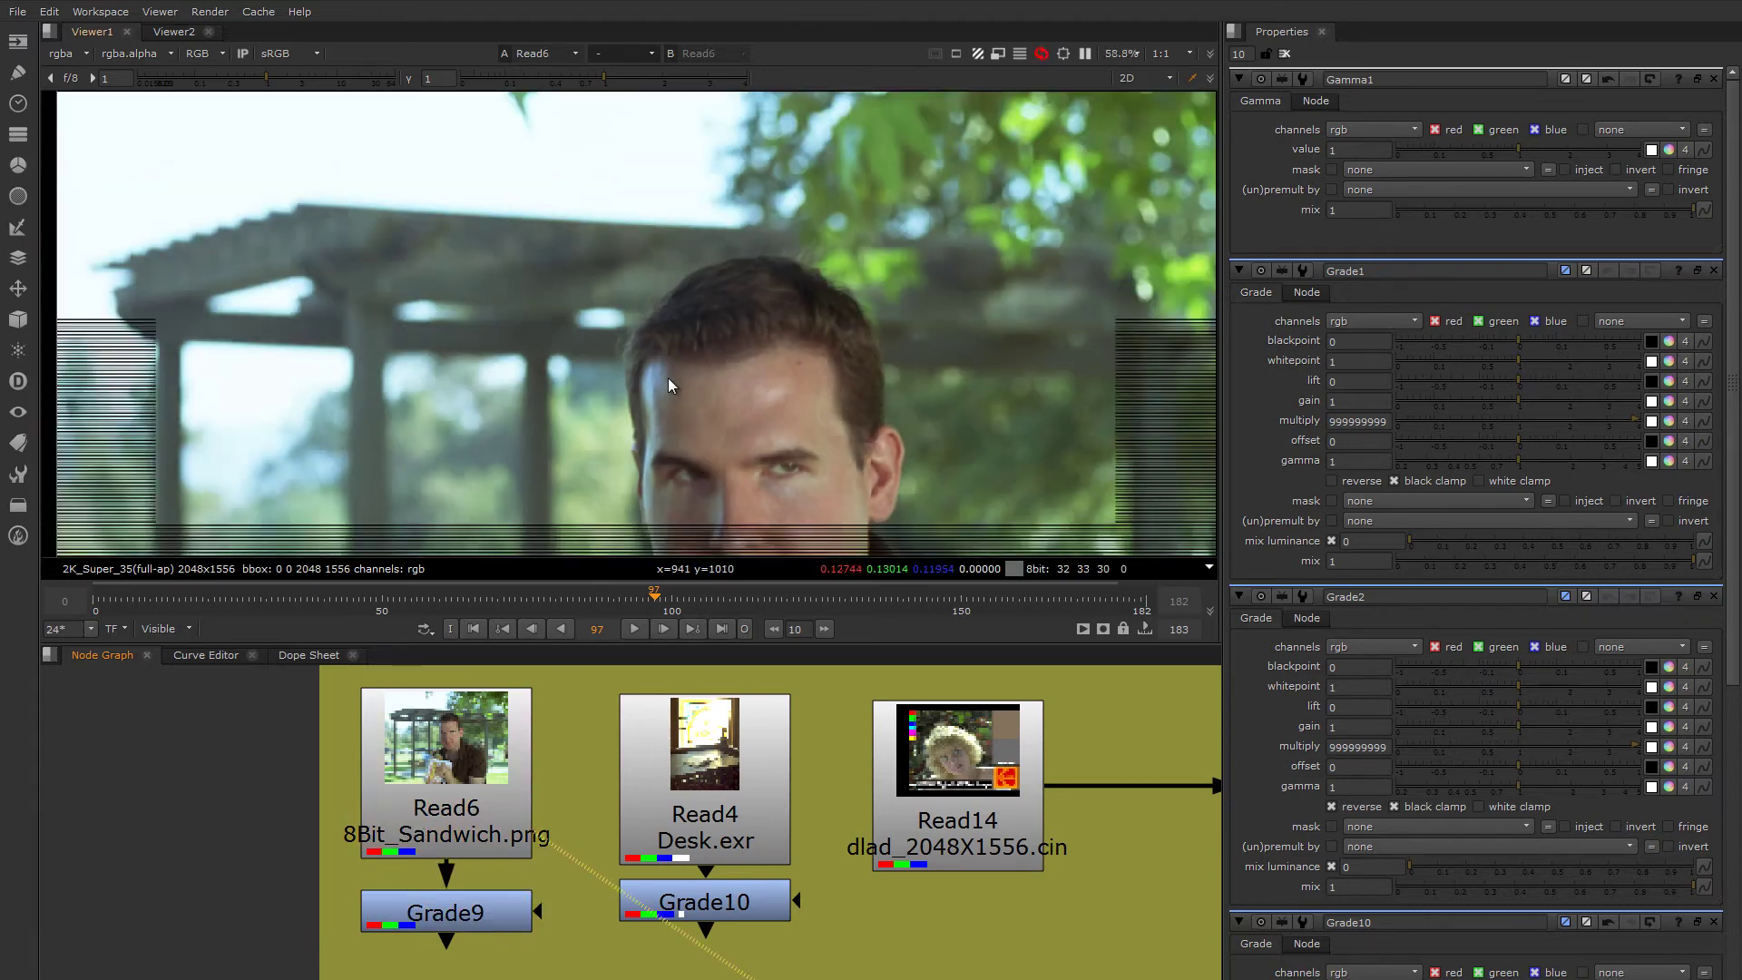
pyautogui.scroll(-5, 667, 378)
pyautogui.moveTo(677, 374); pyautogui.dragTo(629, 317, button='middle')
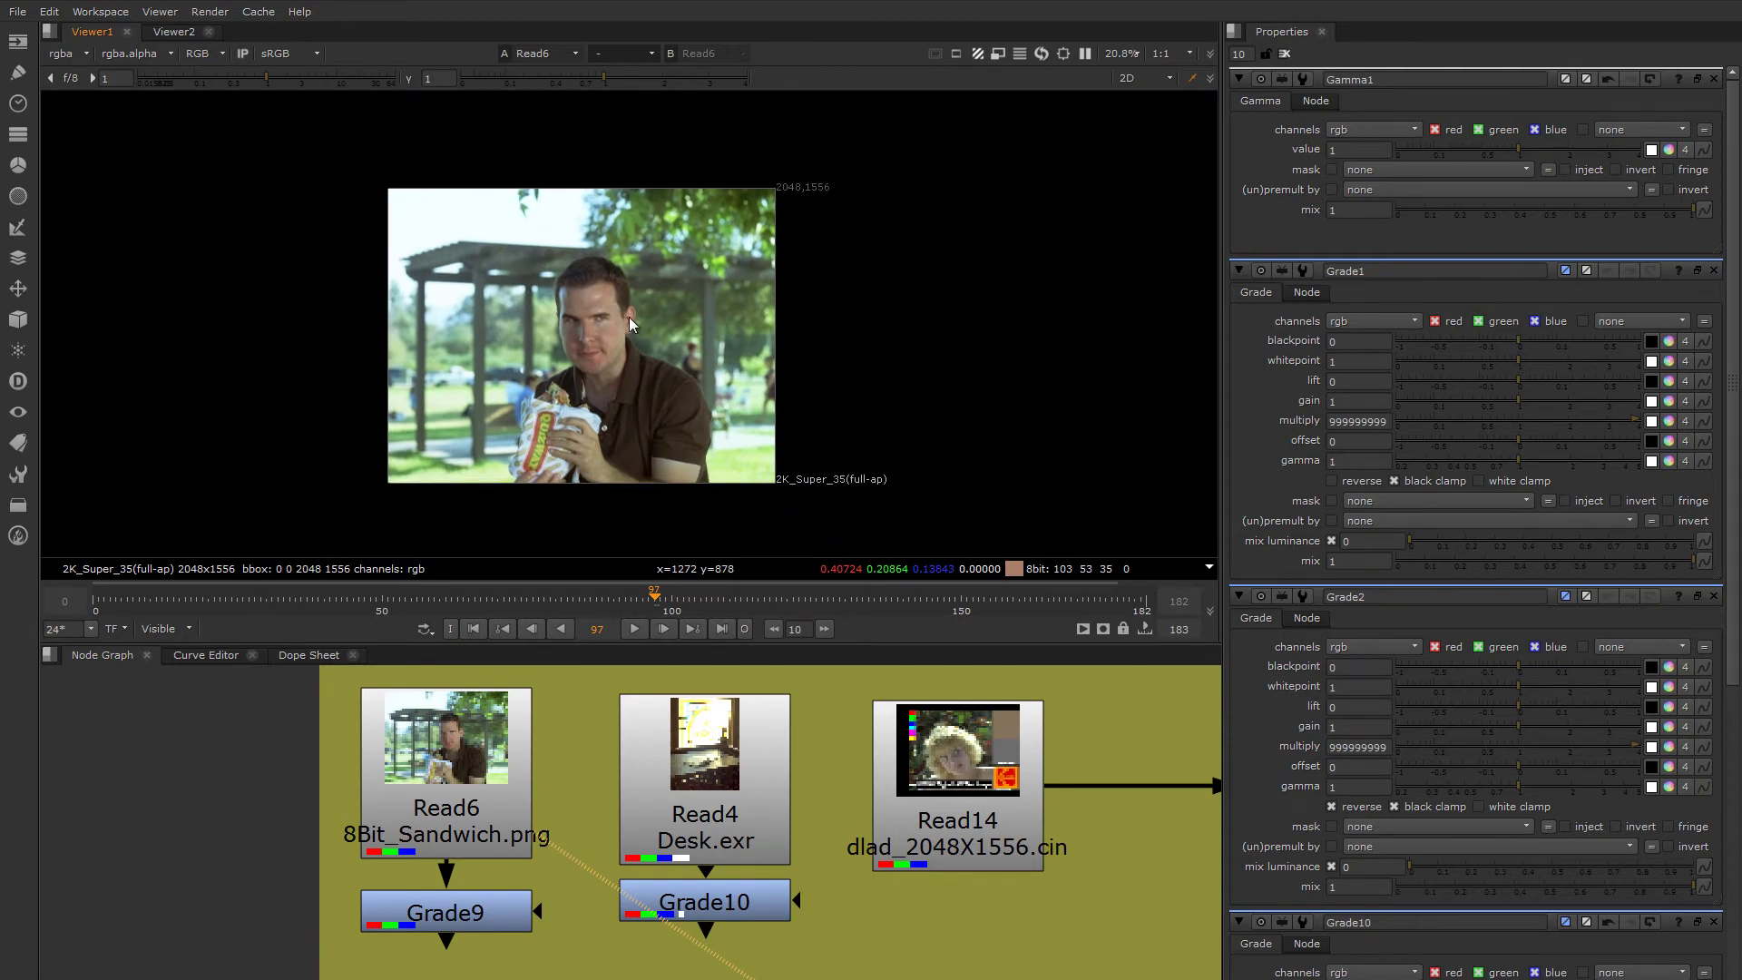
pyautogui.scroll(3, 635, 306)
pyautogui.moveTo(616, 303); pyautogui.dragTo(579, 270, button='middle')
pyautogui.scroll(-1, 643, 314)
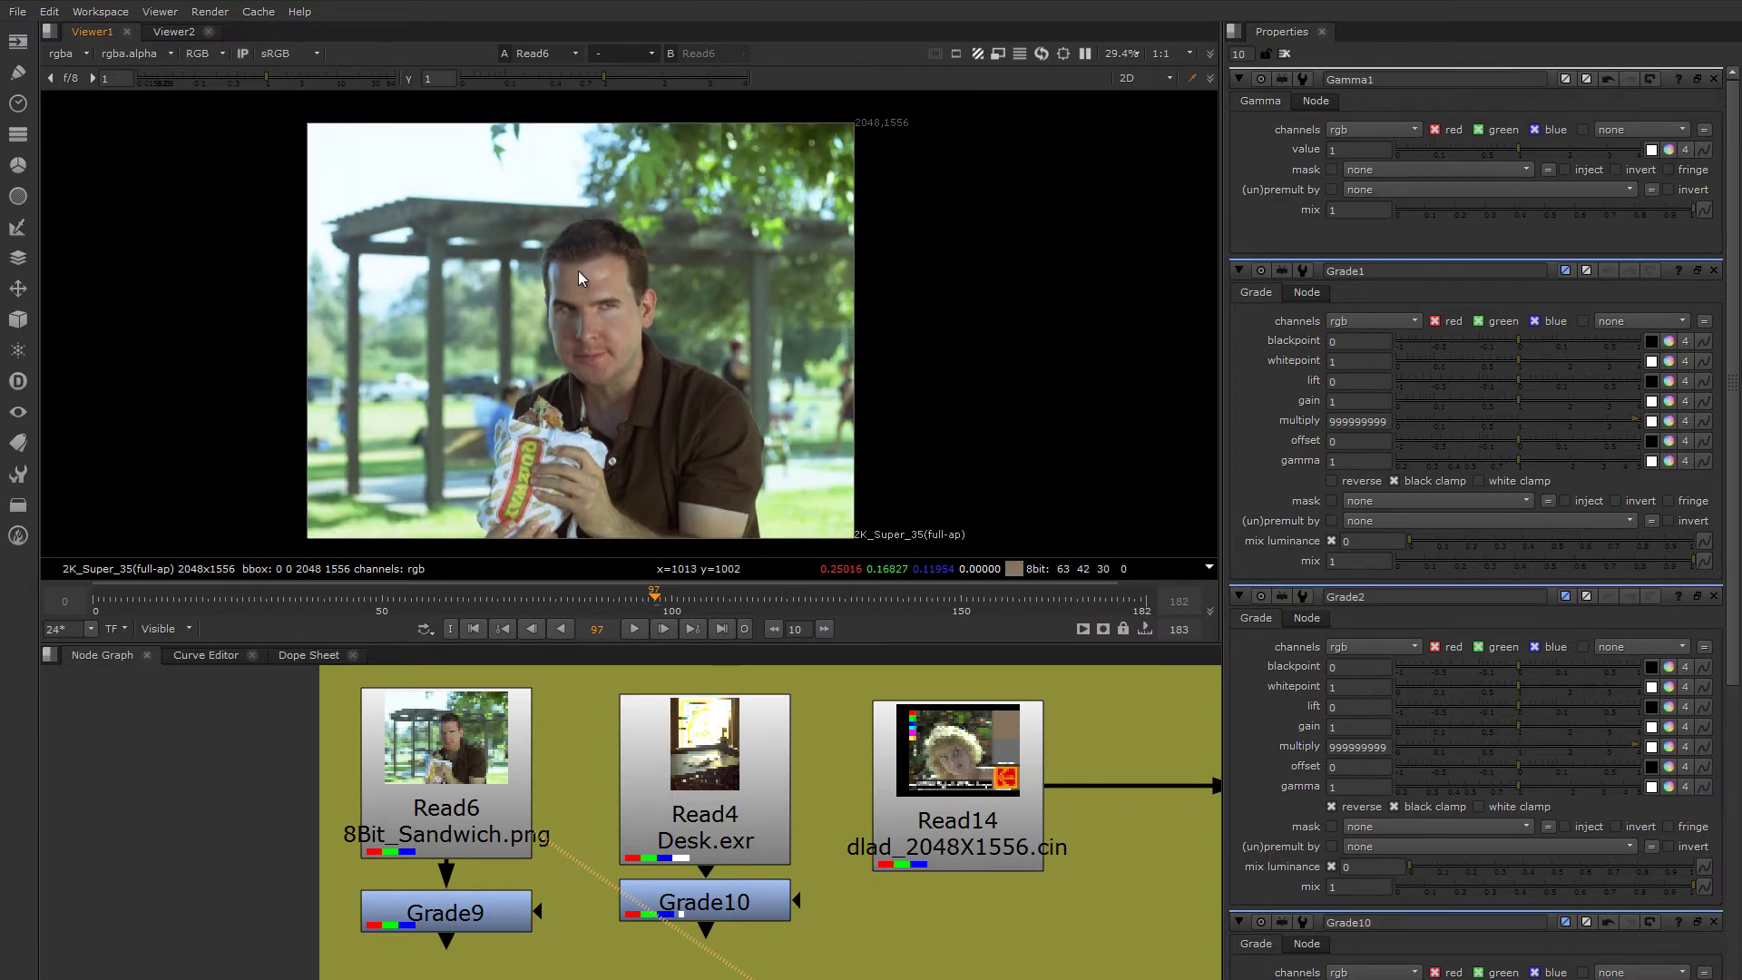
# - Delete Grade9 and put a Grade node back under Read6 with its settings open
pyautogui.click(503, 907)
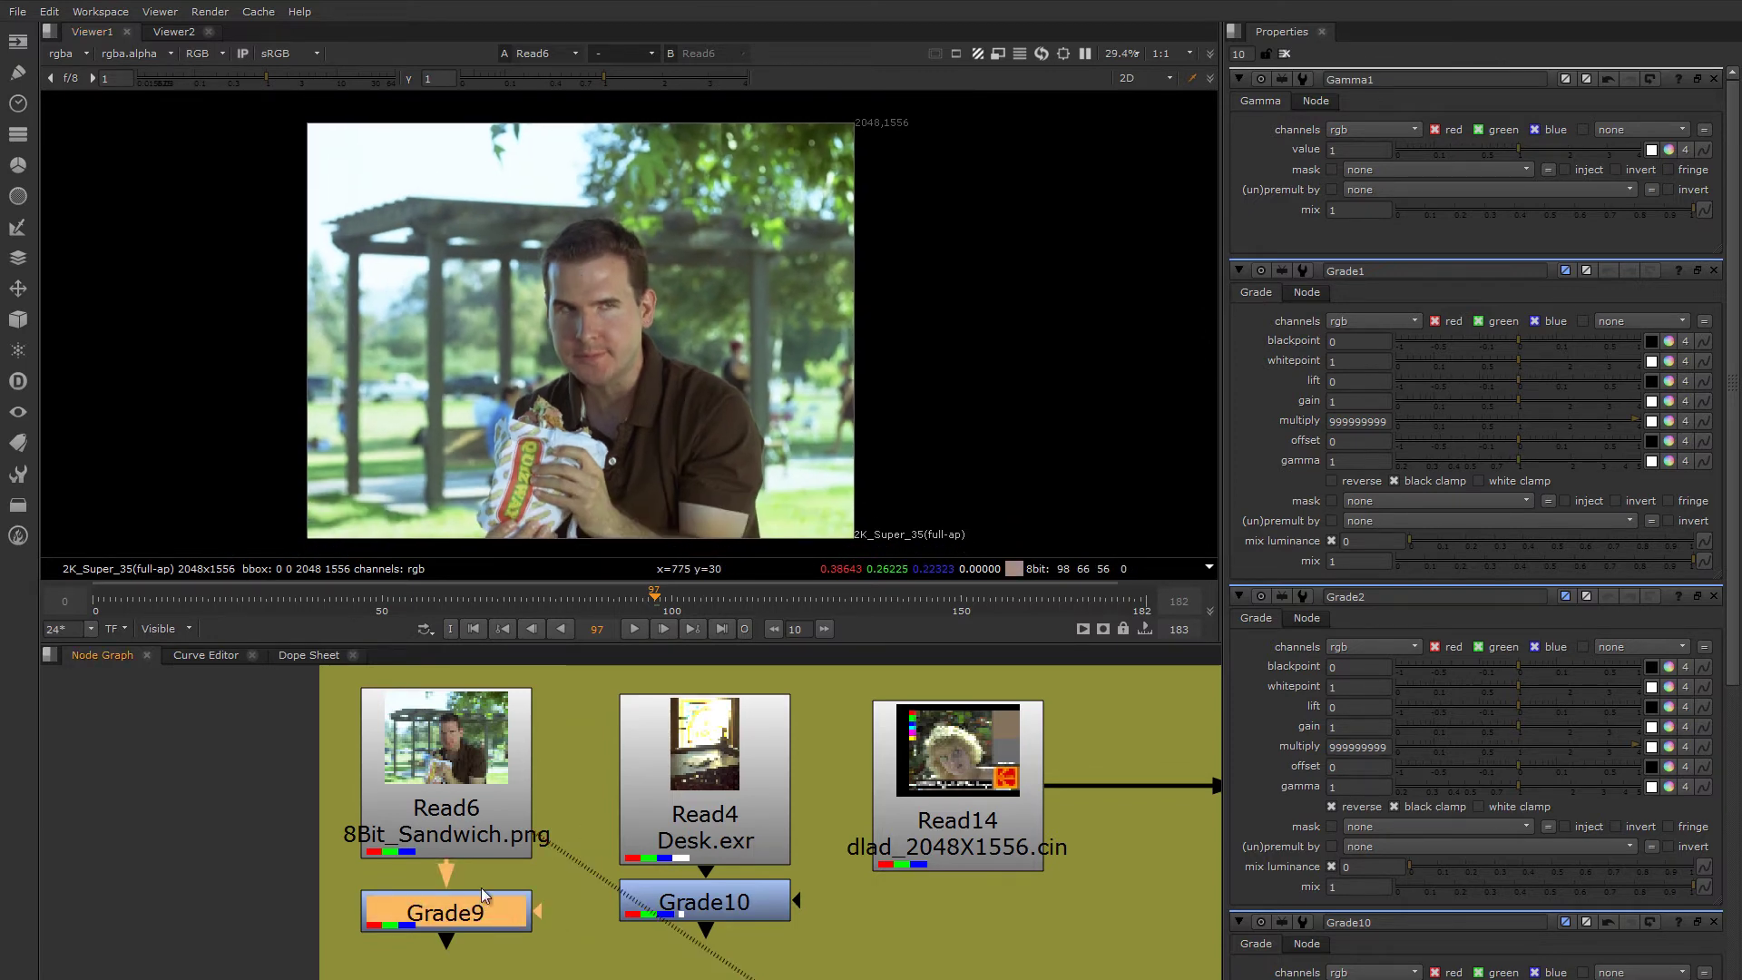
pyautogui.press('Delete')
pyautogui.press('g')
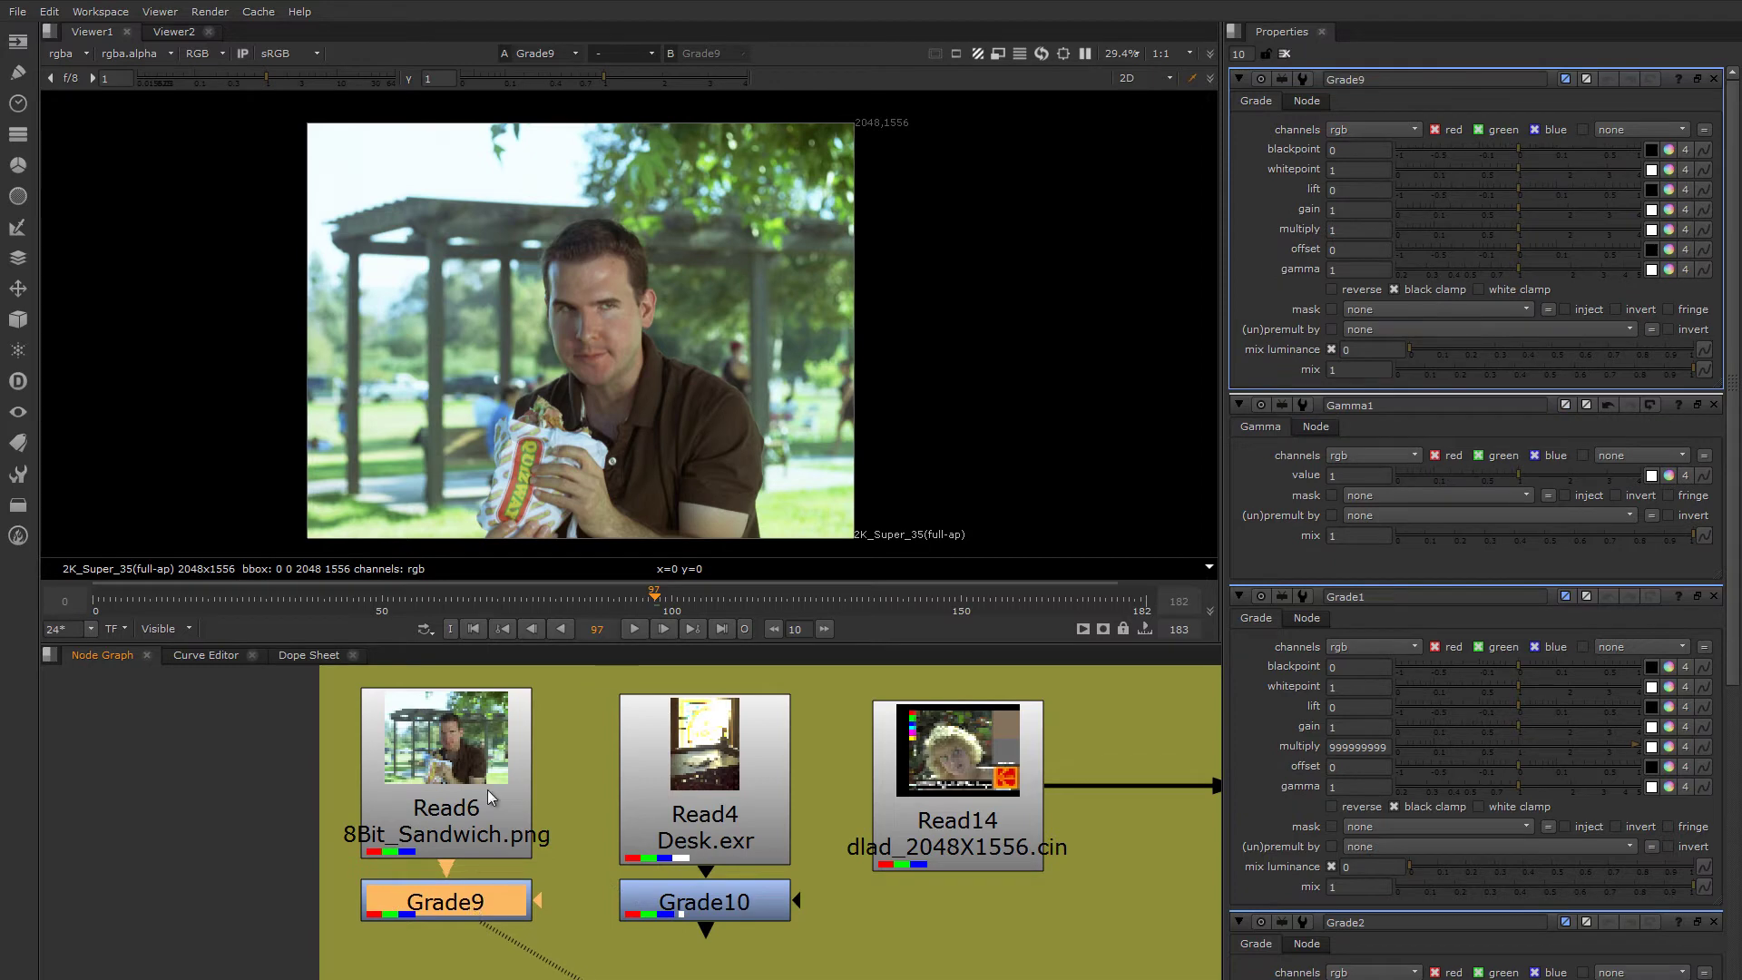
# - Lower Grade9's multiply to 0.13, then 0.055, darkening the sandwich shot
pyautogui.click(465, 911)
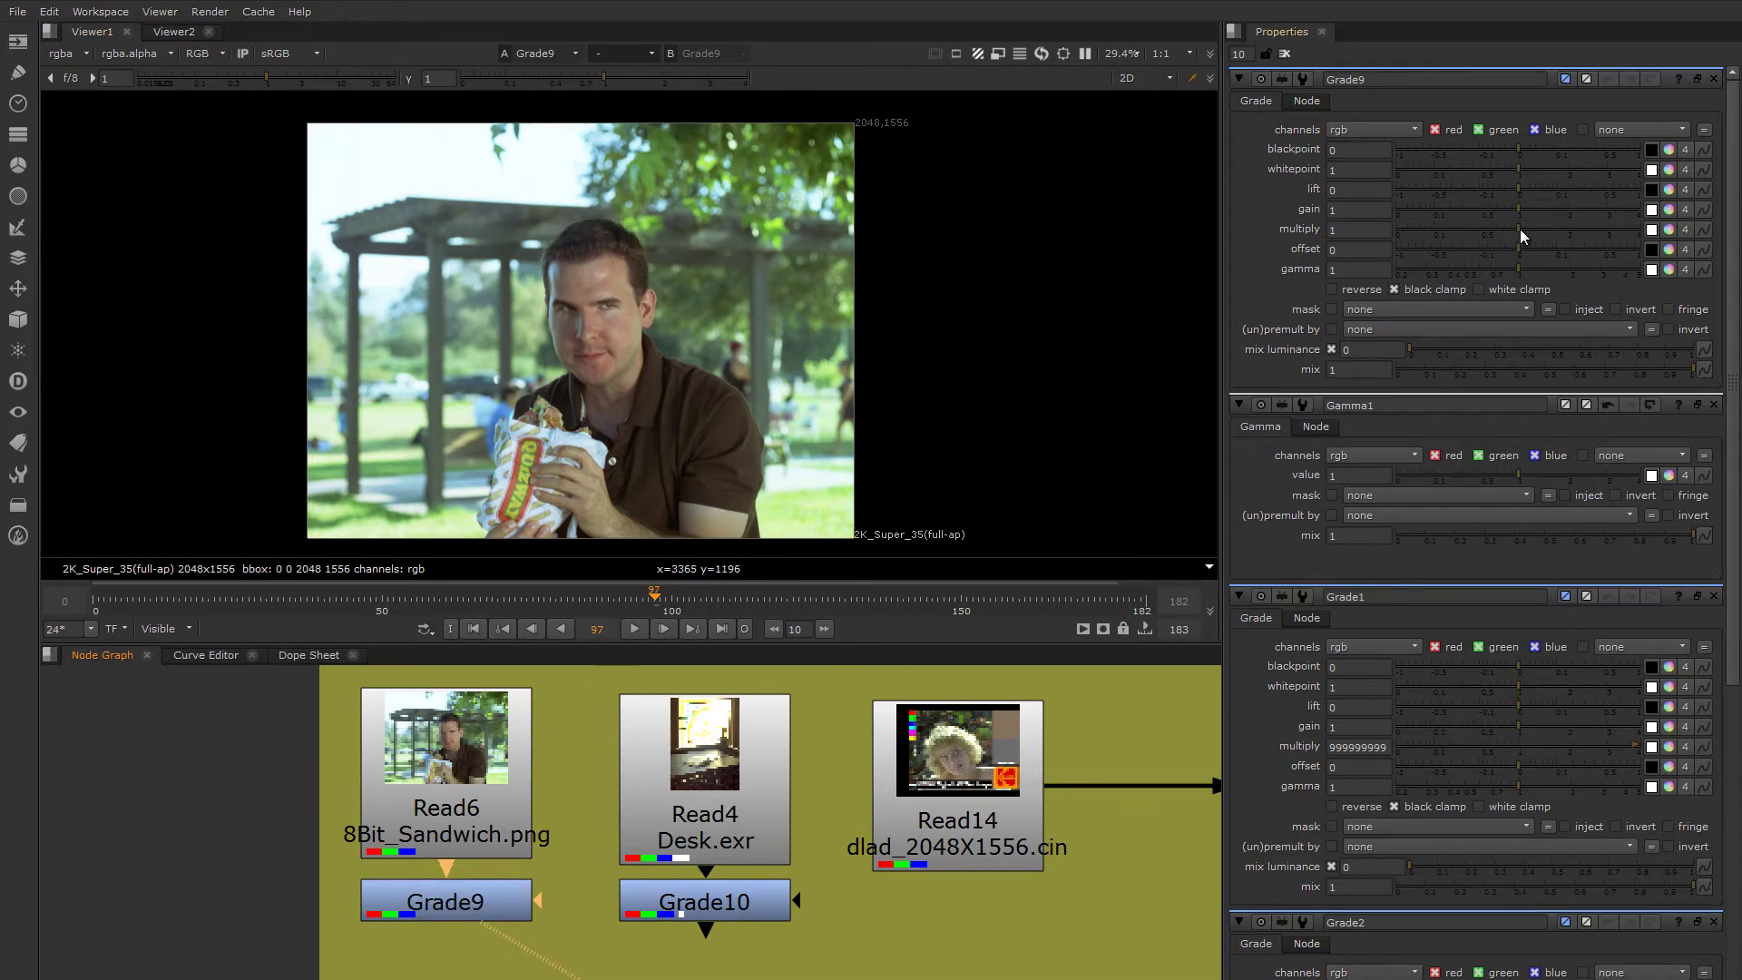
pyautogui.moveTo(1521, 228); pyautogui.dragTo(1424, 234)
pyautogui.moveTo(643, 310); pyautogui.dragTo(602, 345, button='middle')
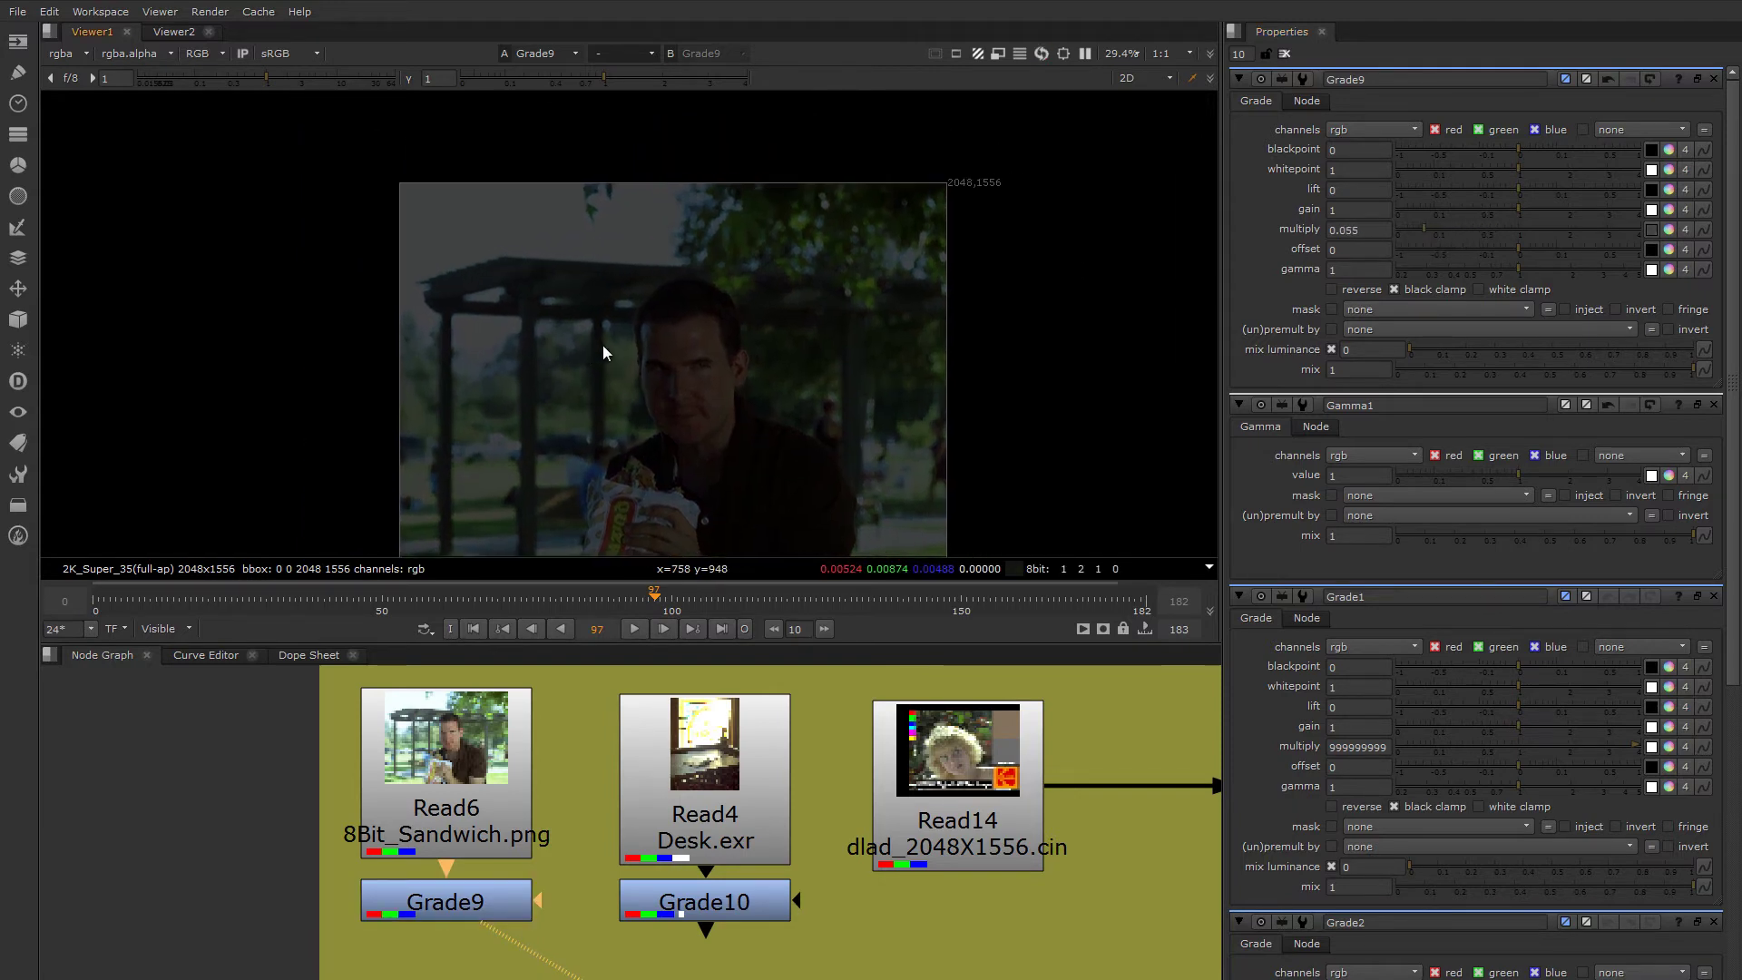
pyautogui.scroll(3, 547, 280)
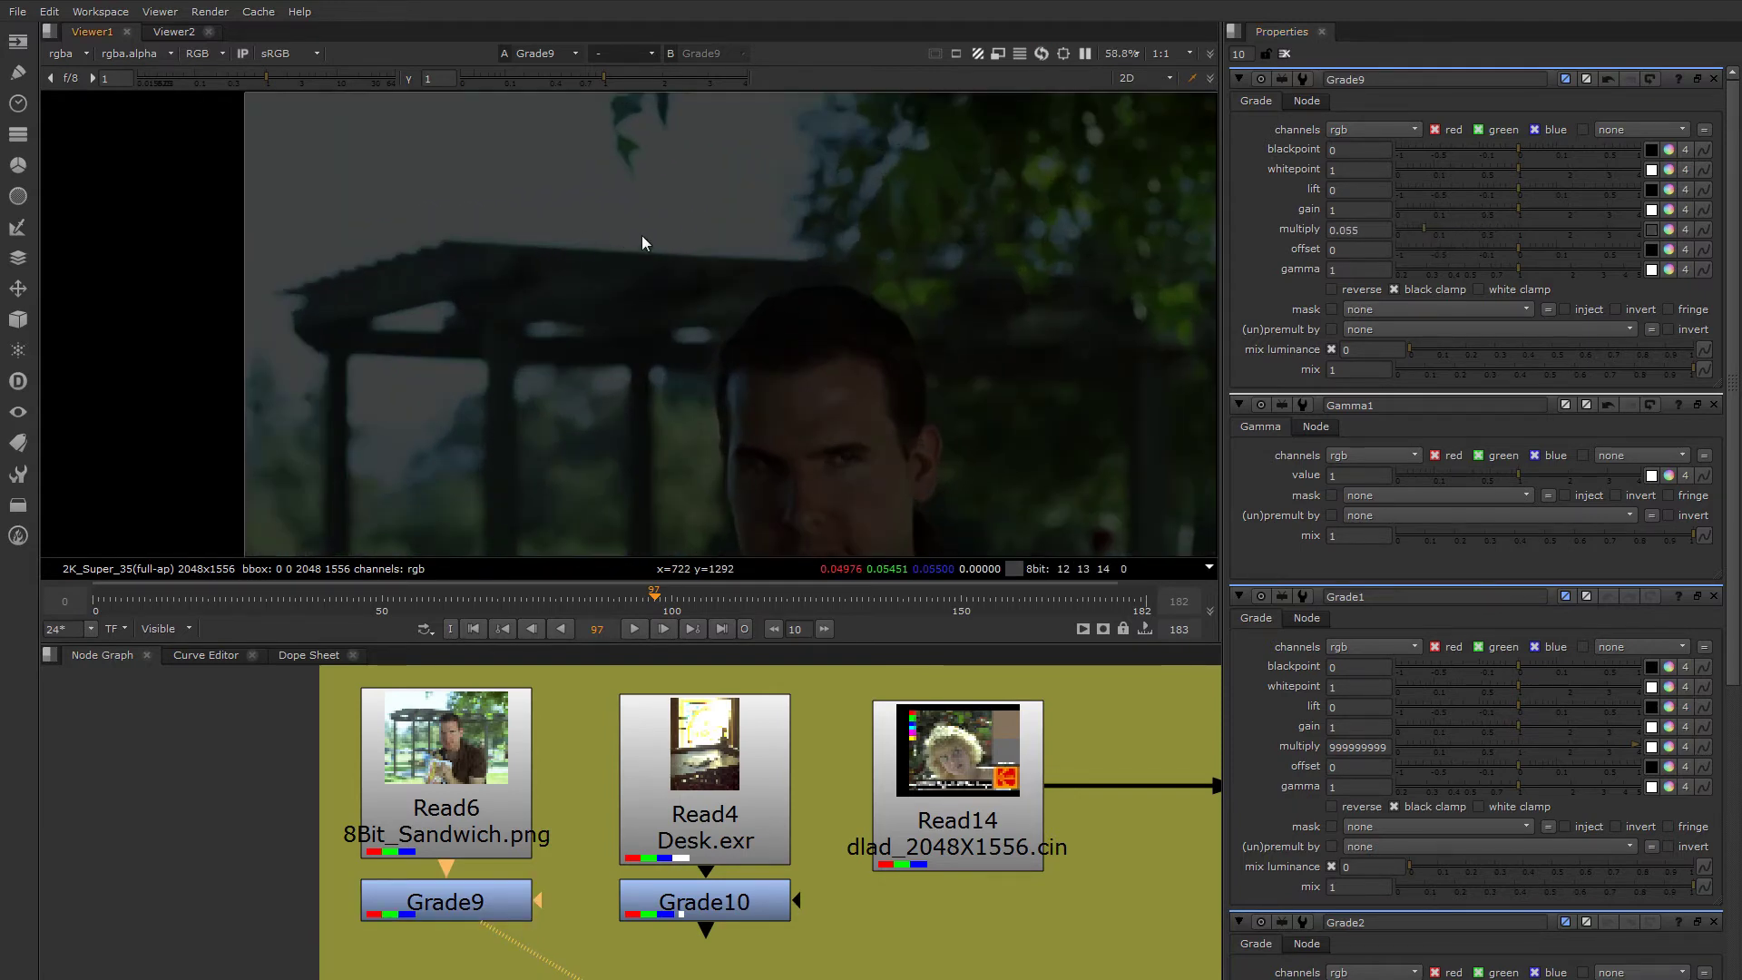
pyautogui.moveTo(721, 256); pyautogui.dragTo(683, 325, button='middle')
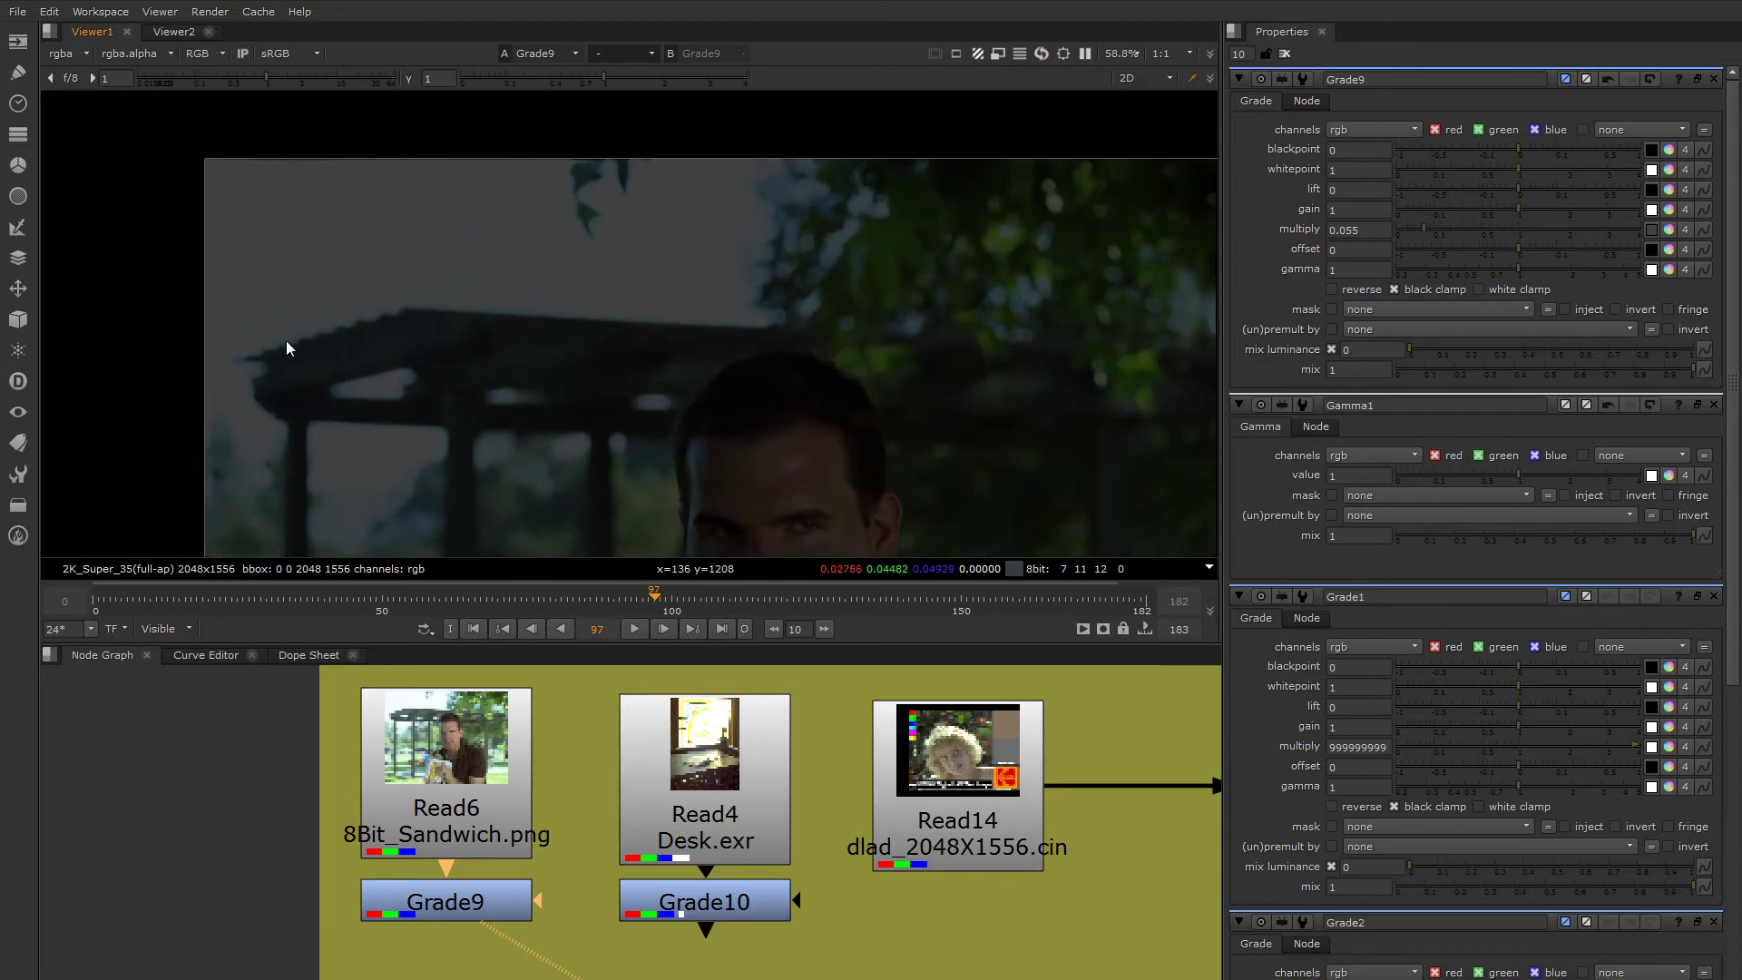
pyautogui.moveTo(653, 253); pyautogui.dragTo(543, 277, button='middle')
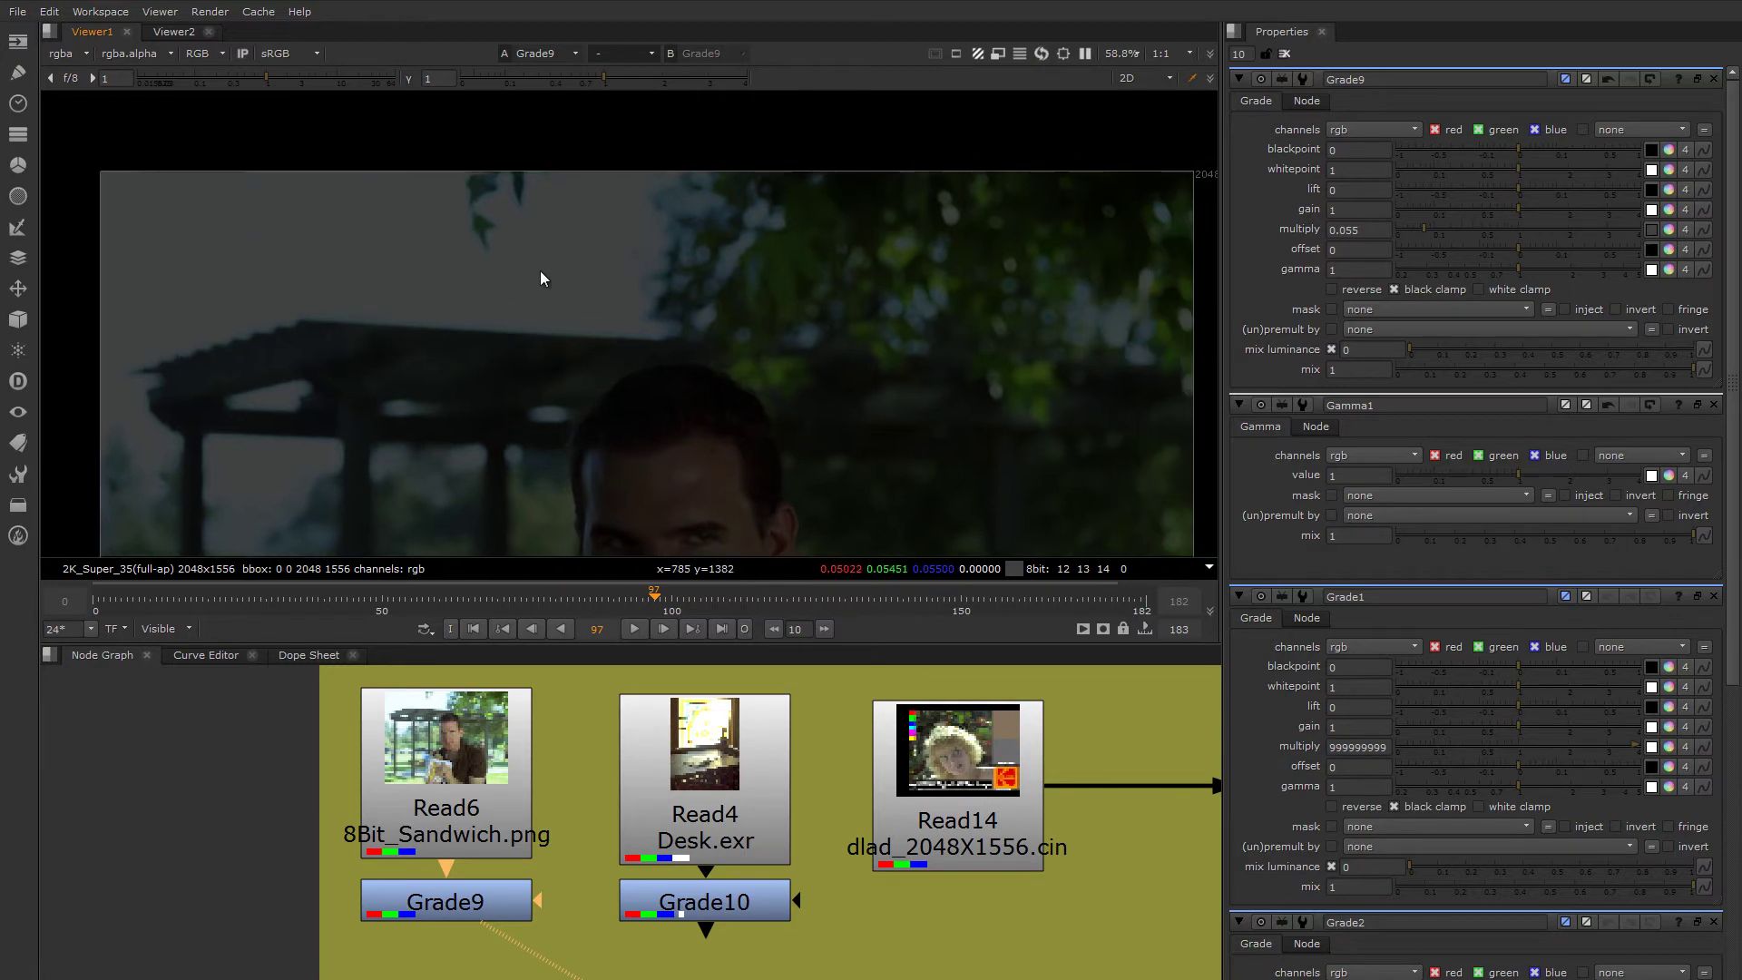
# - Tidy the Read6 and Grade9 nodes, then view Read4's Desk.exr stained-glass image
pyautogui.moveTo(470, 831); pyautogui.dragTo(565, 802, button='middle')
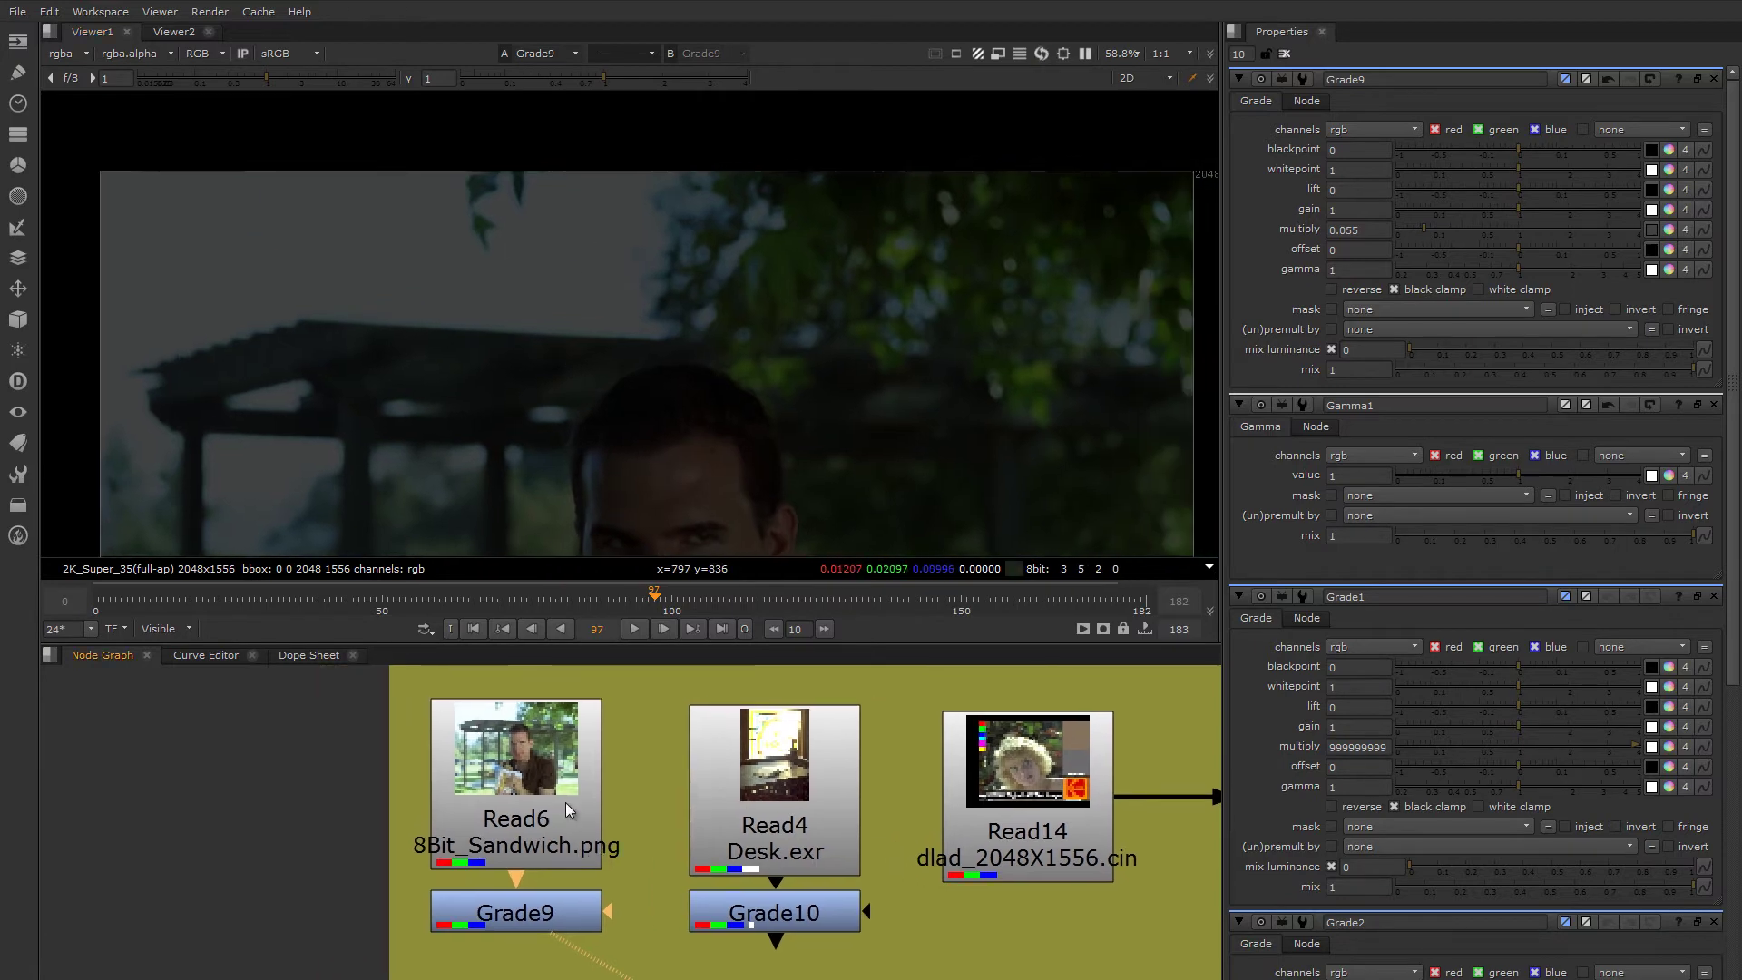
pyautogui.moveTo(528, 820); pyautogui.dragTo(528, 809)
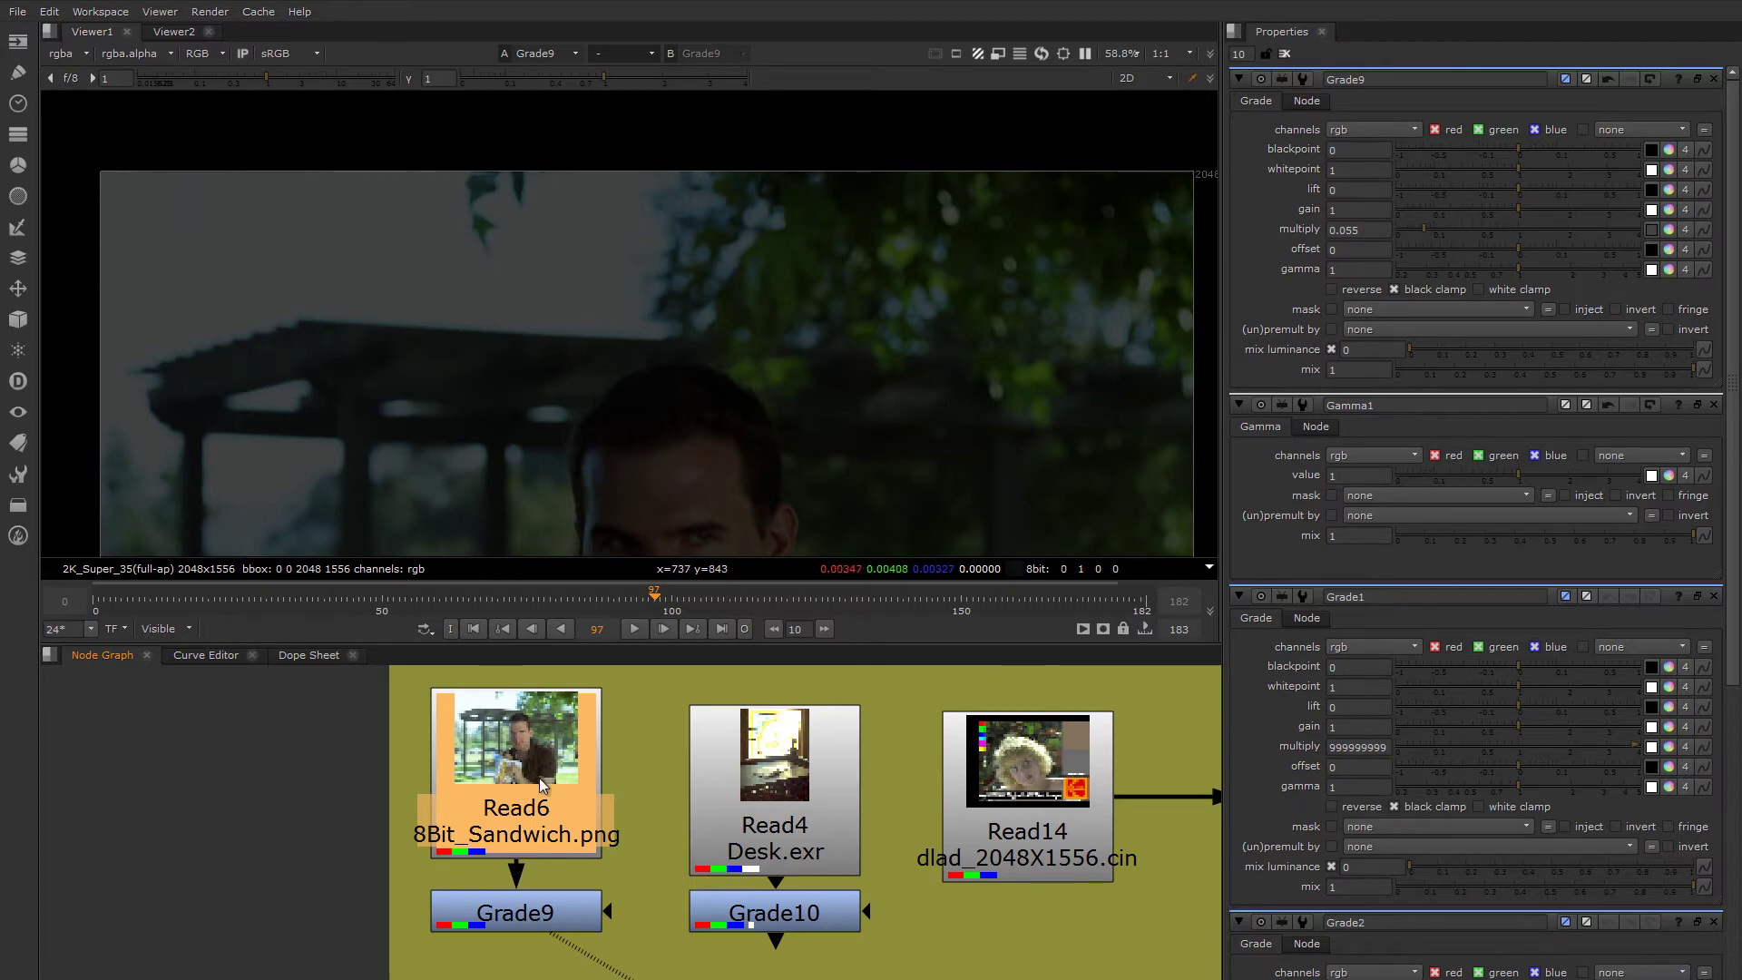
pyautogui.moveTo(539, 777); pyautogui.dragTo(538, 784)
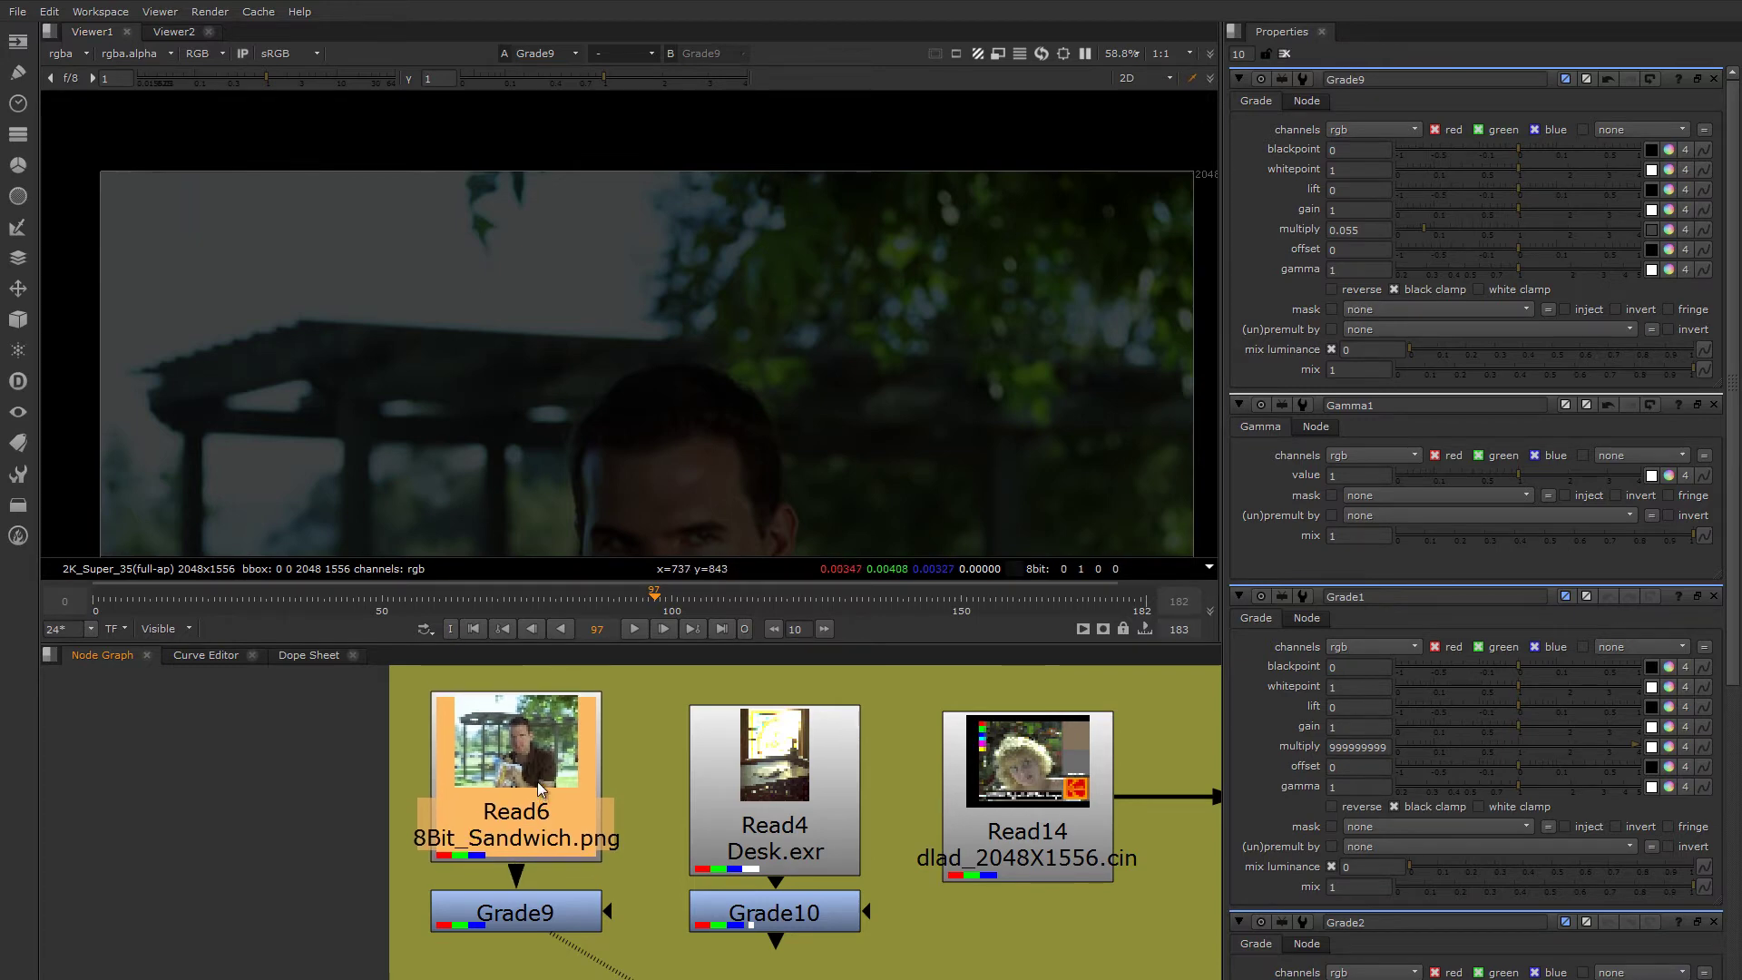
pyautogui.moveTo(536, 915); pyautogui.dragTo(538, 928)
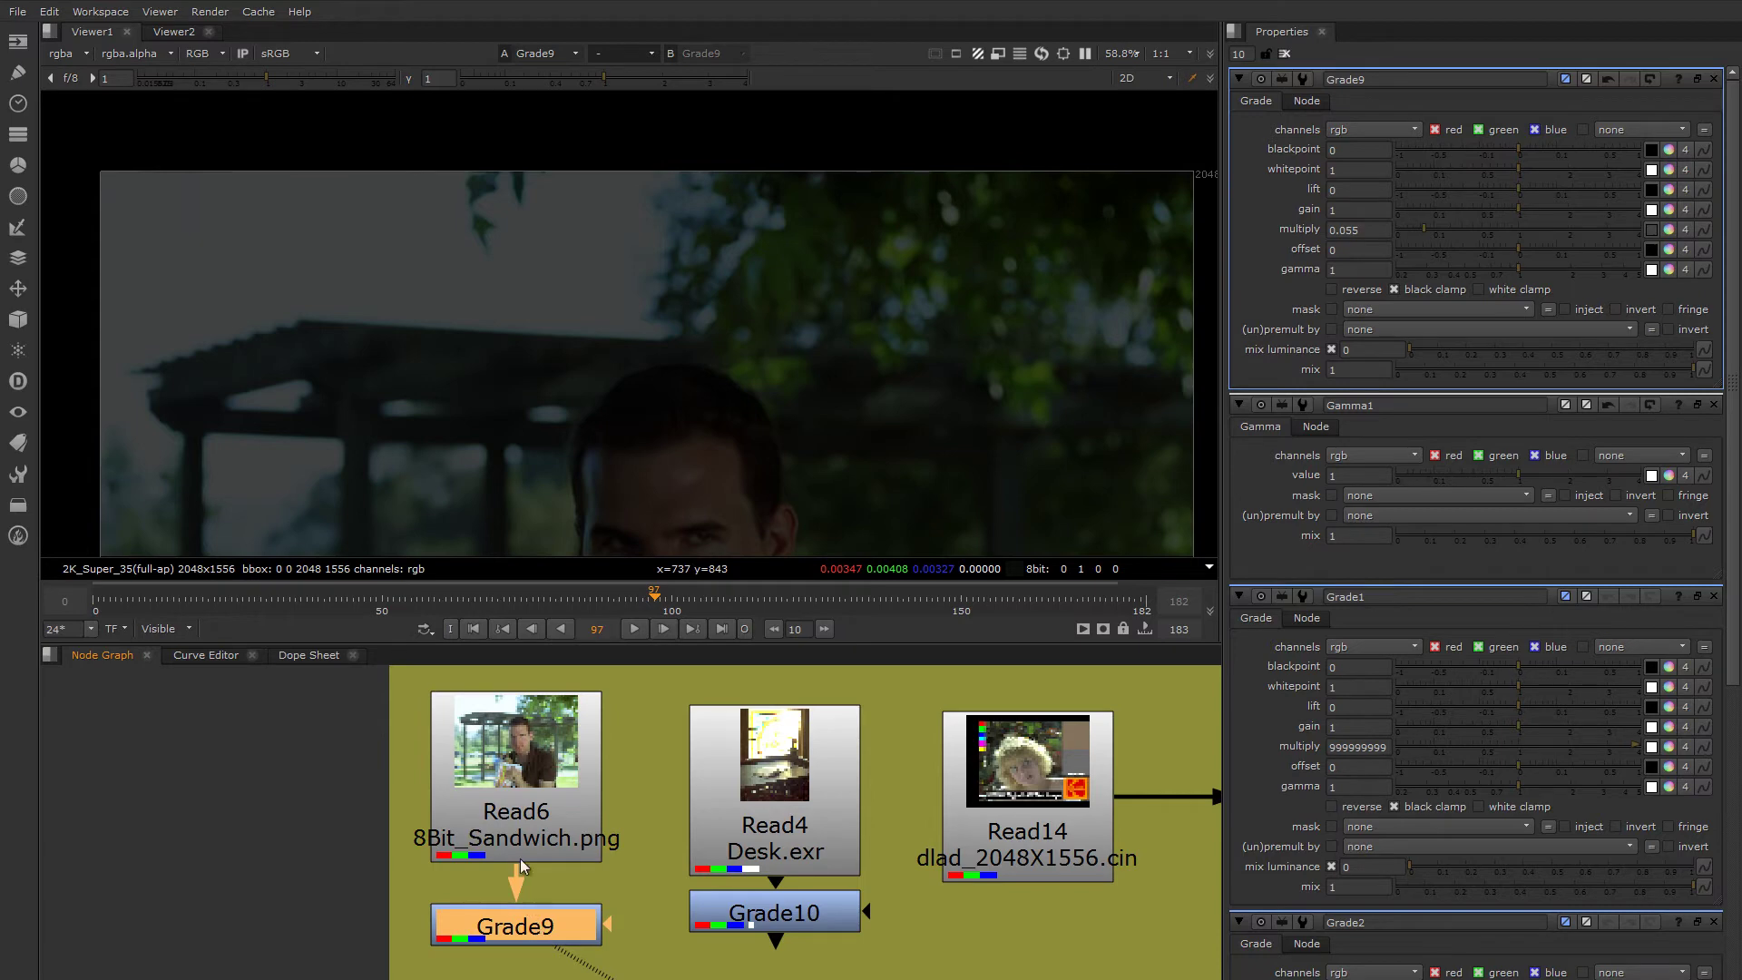
pyautogui.moveTo(813, 897); pyautogui.dragTo(640, 873, button='middle')
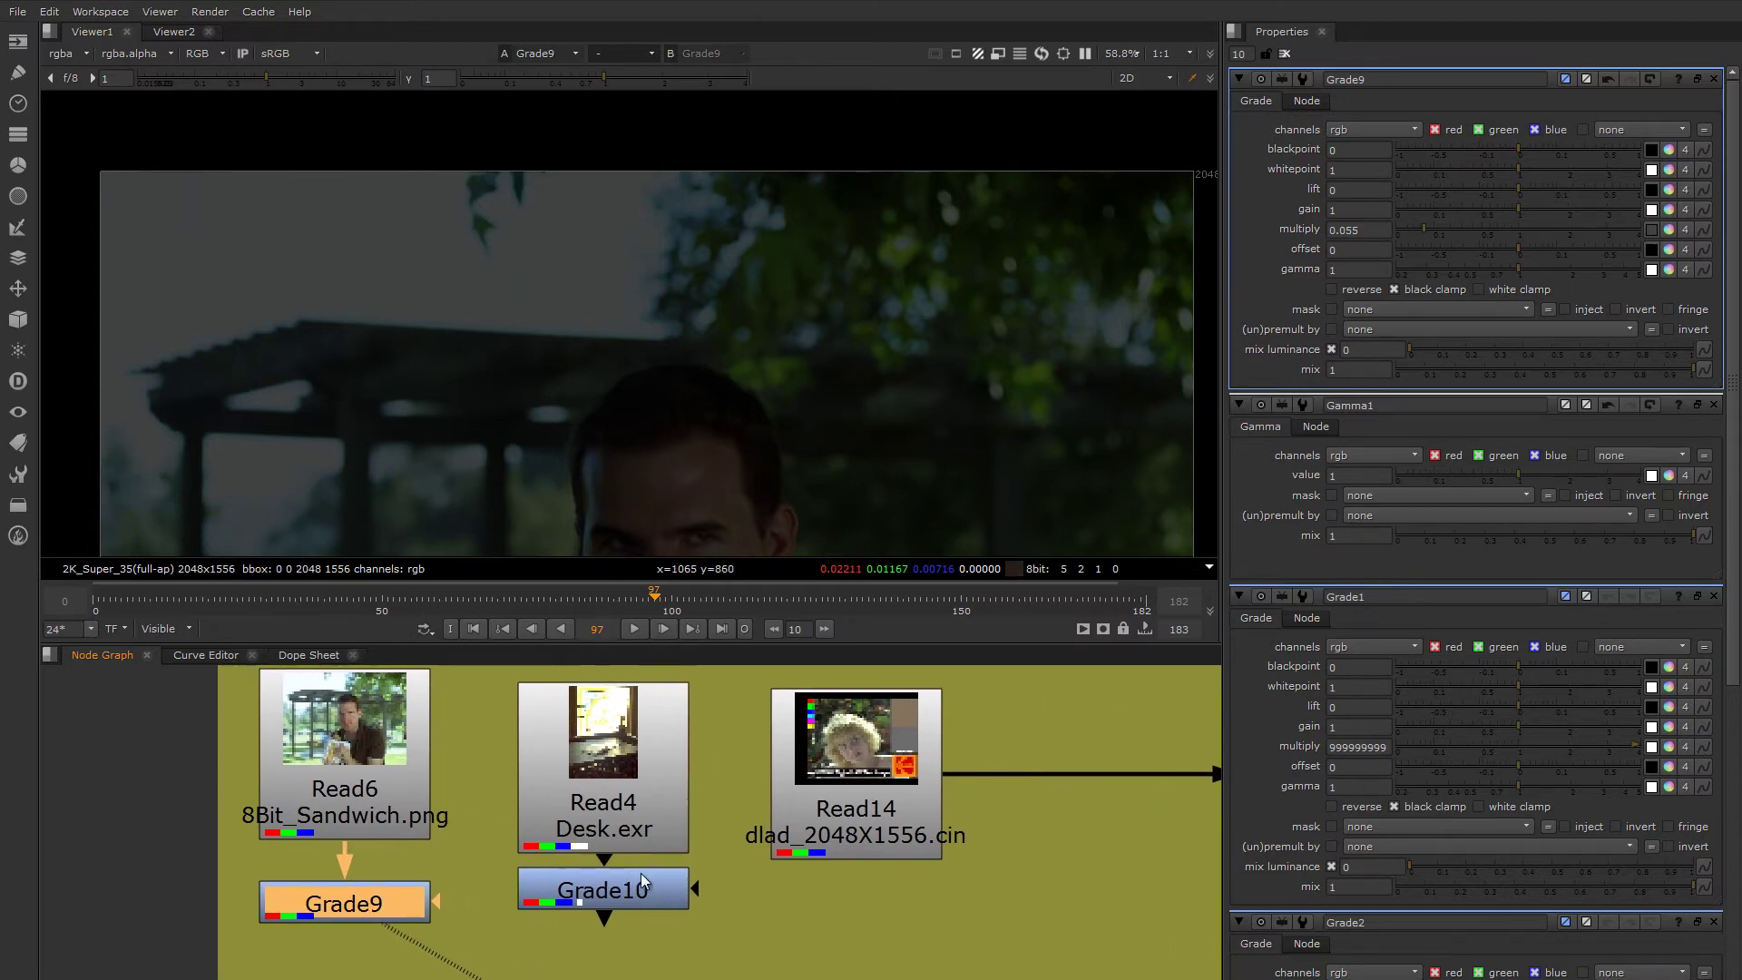
pyautogui.click(606, 785)
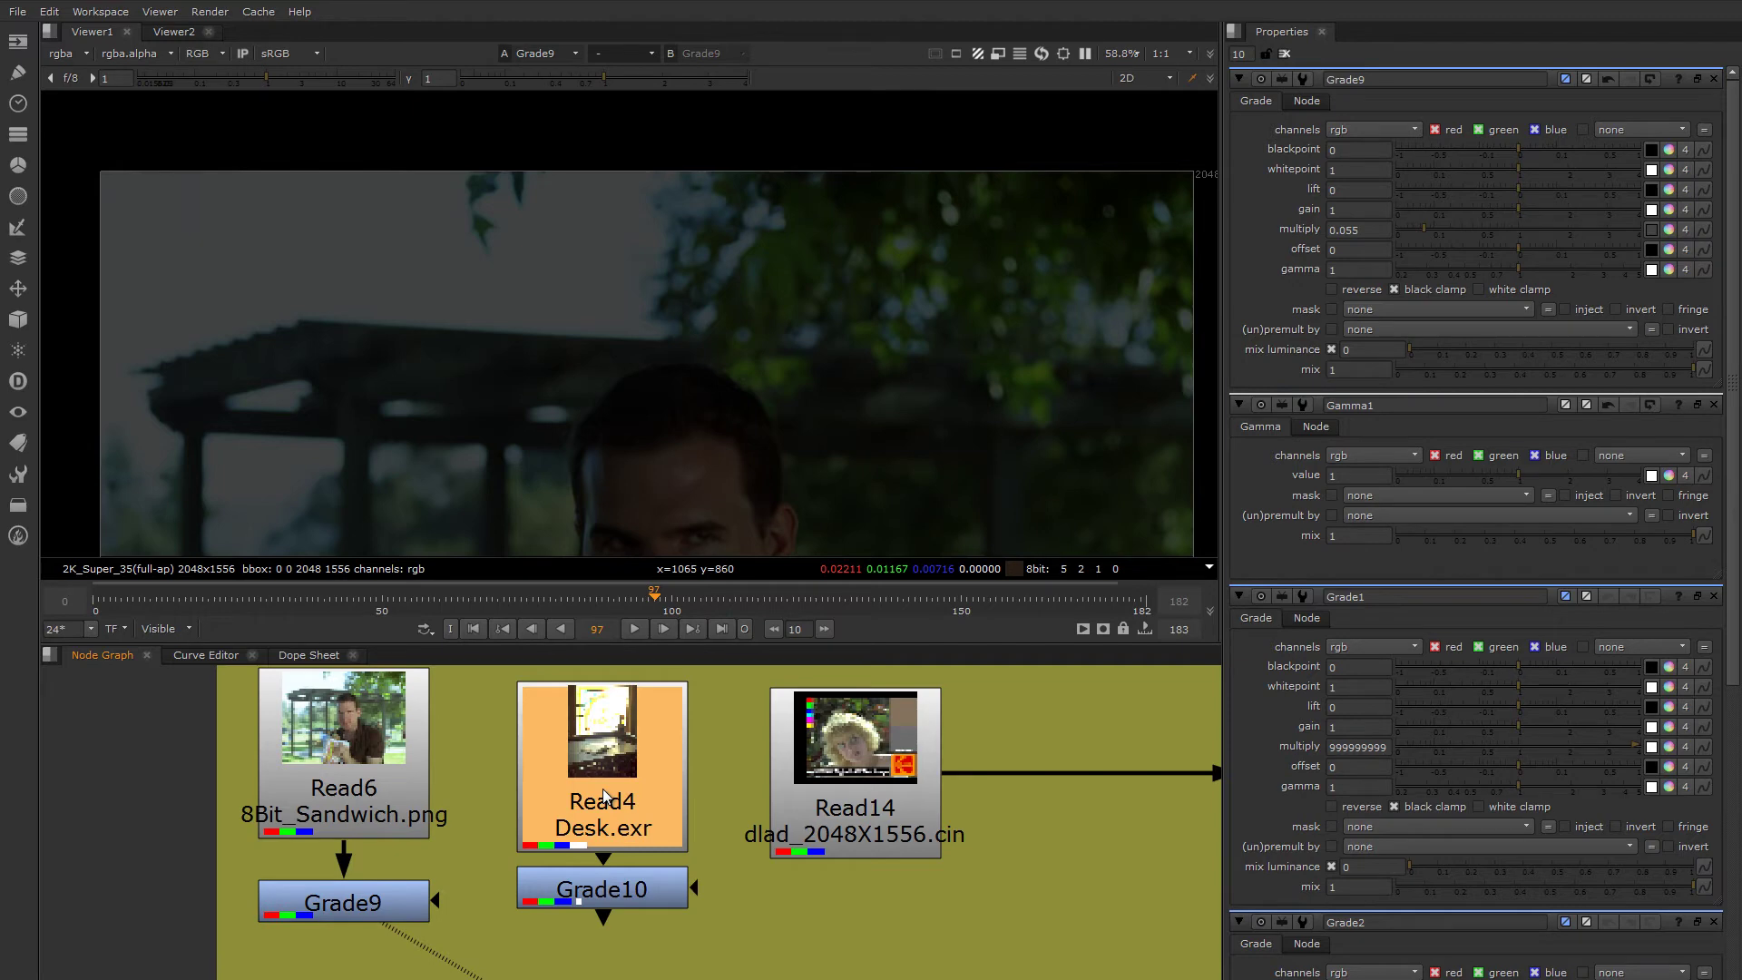
pyautogui.press('1')
pyautogui.scroll(-3, 813, 377)
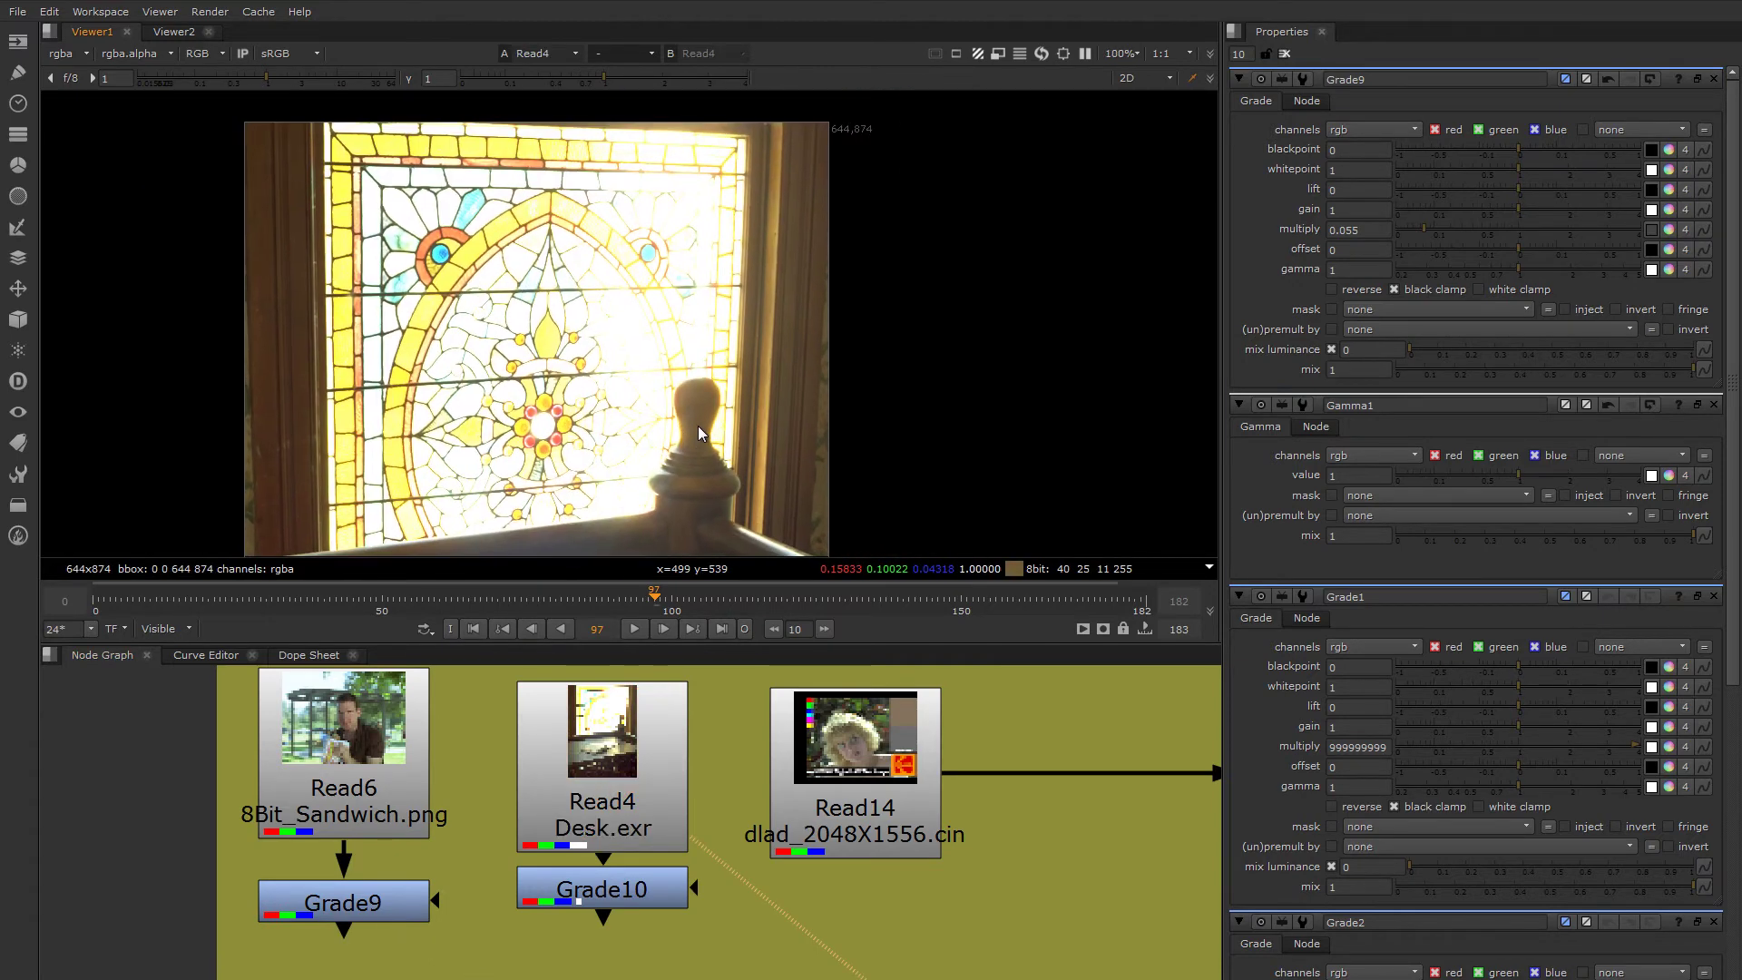
# - Delete Grade10 under Desk.exr and undo with Ctrl+Z so its settings reappear
pyautogui.moveTo(699, 427); pyautogui.dragTo(824, 305, button='middle')
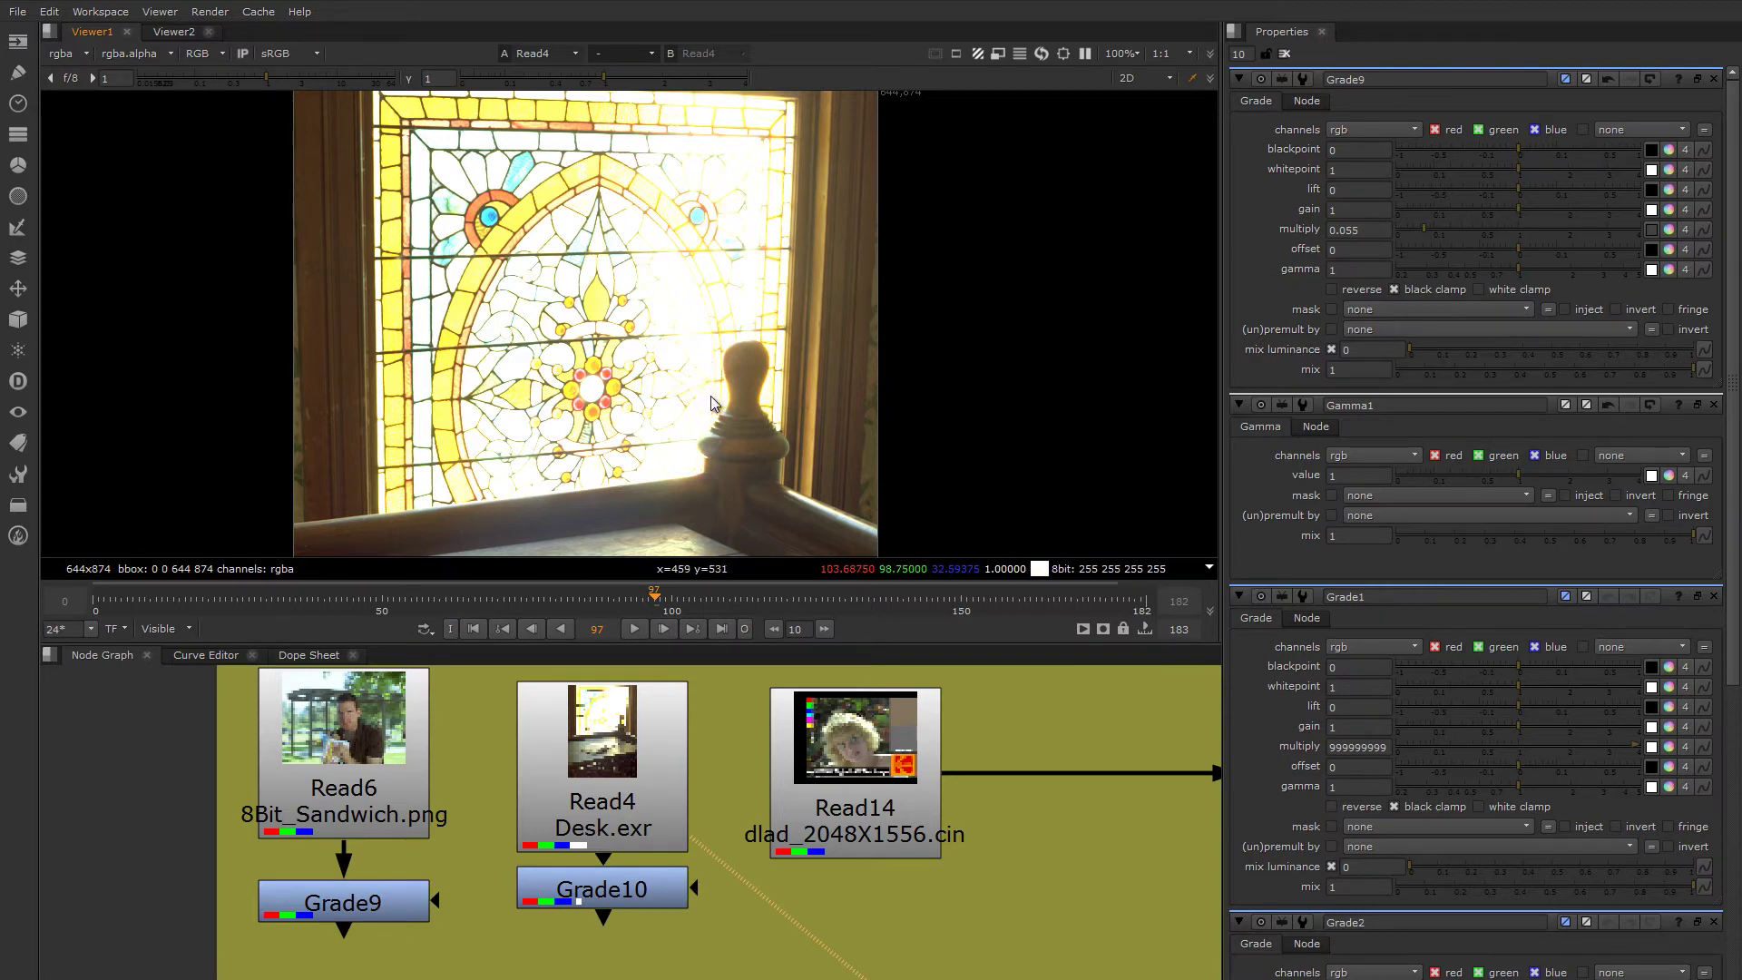
pyautogui.click(635, 891)
pyautogui.press('Delete')
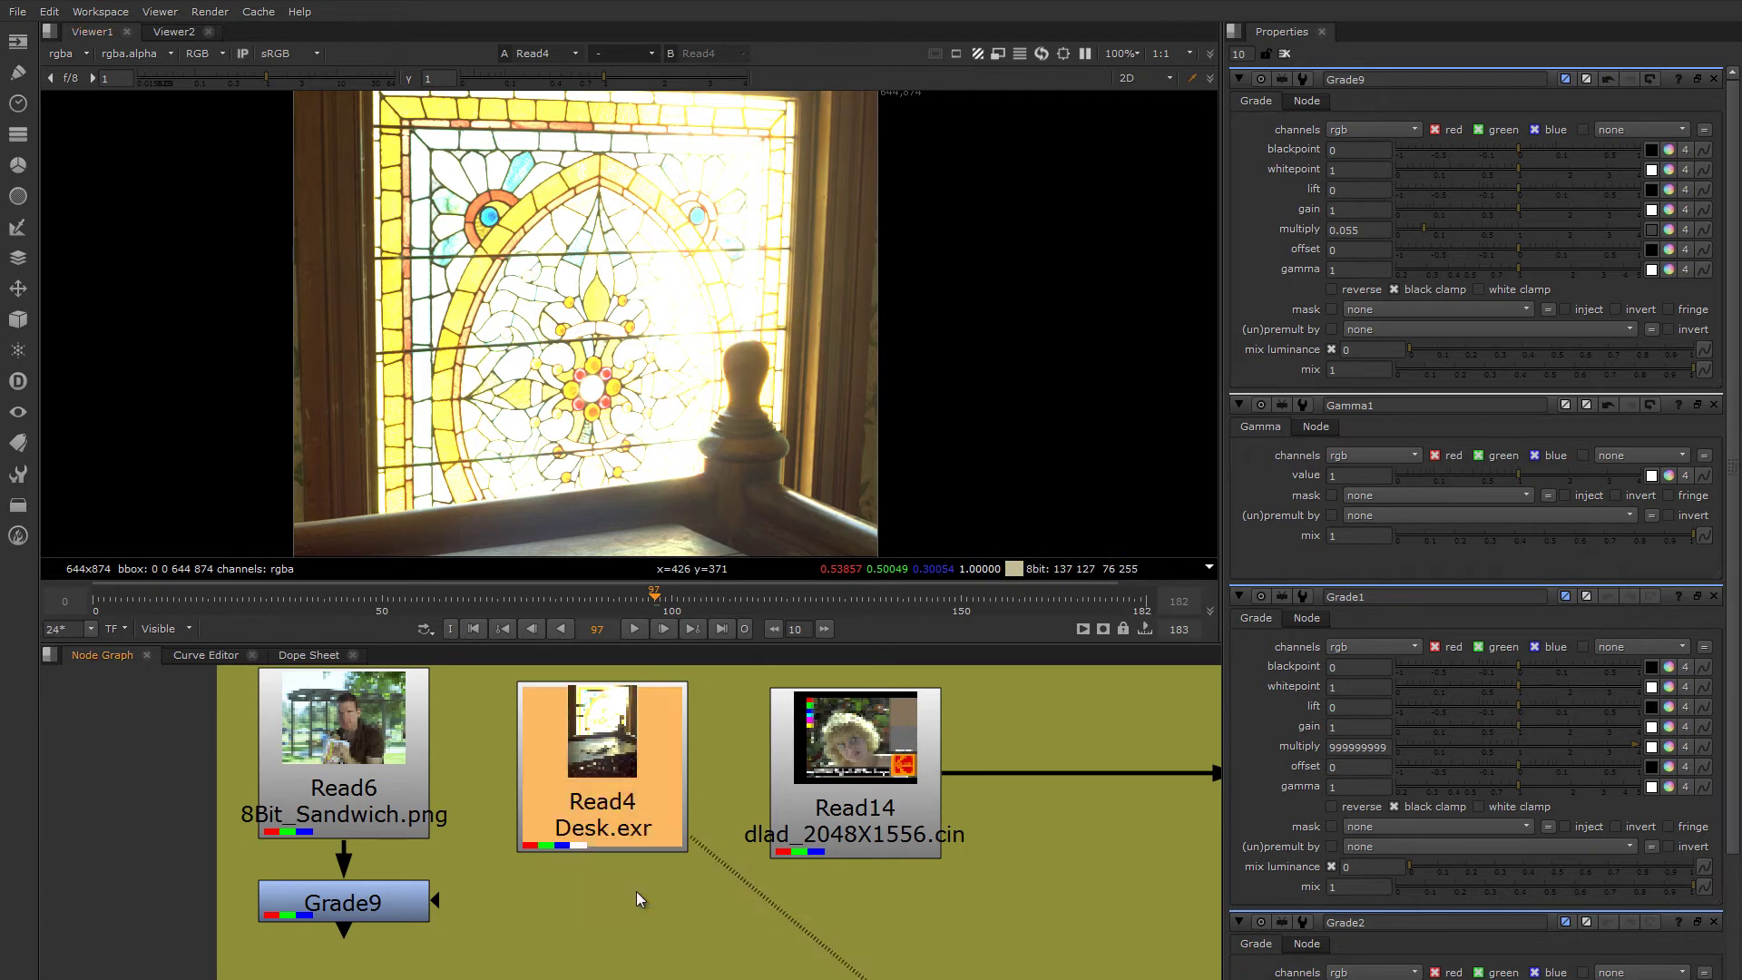
pyautogui.hotkey('ctrl', 'z')
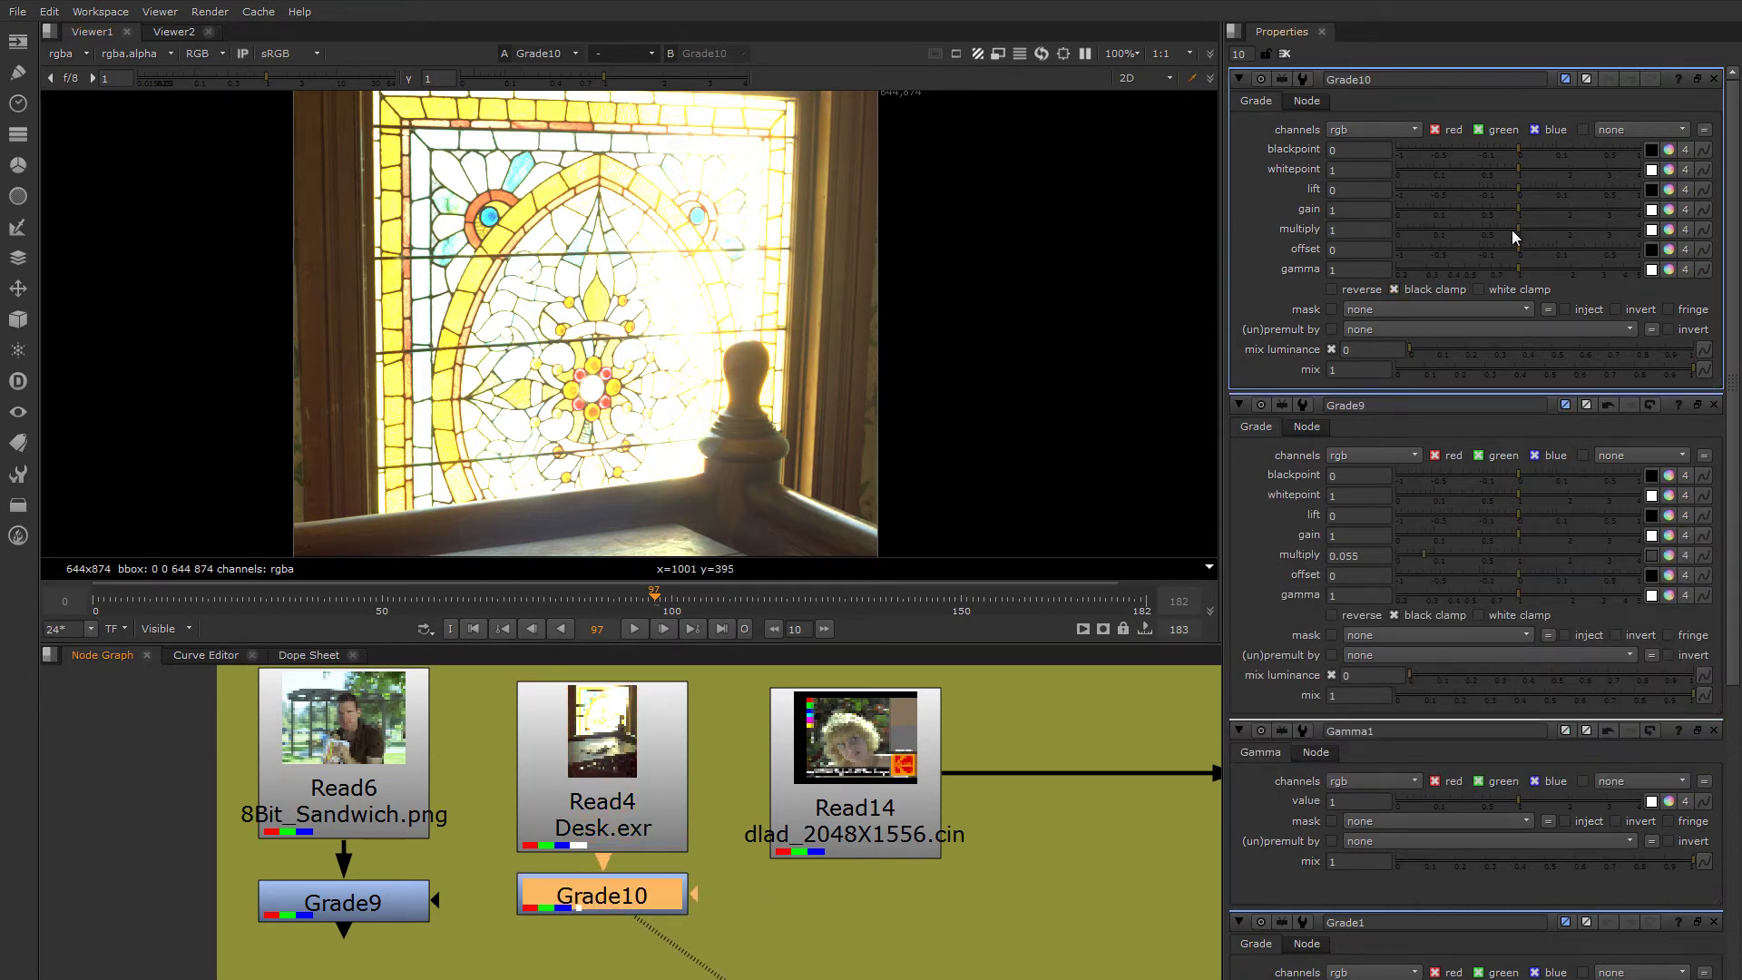
# - Lower Grade10's multiply to 0.003 and zoom into the darkened stained glass
pyautogui.click(726, 893)
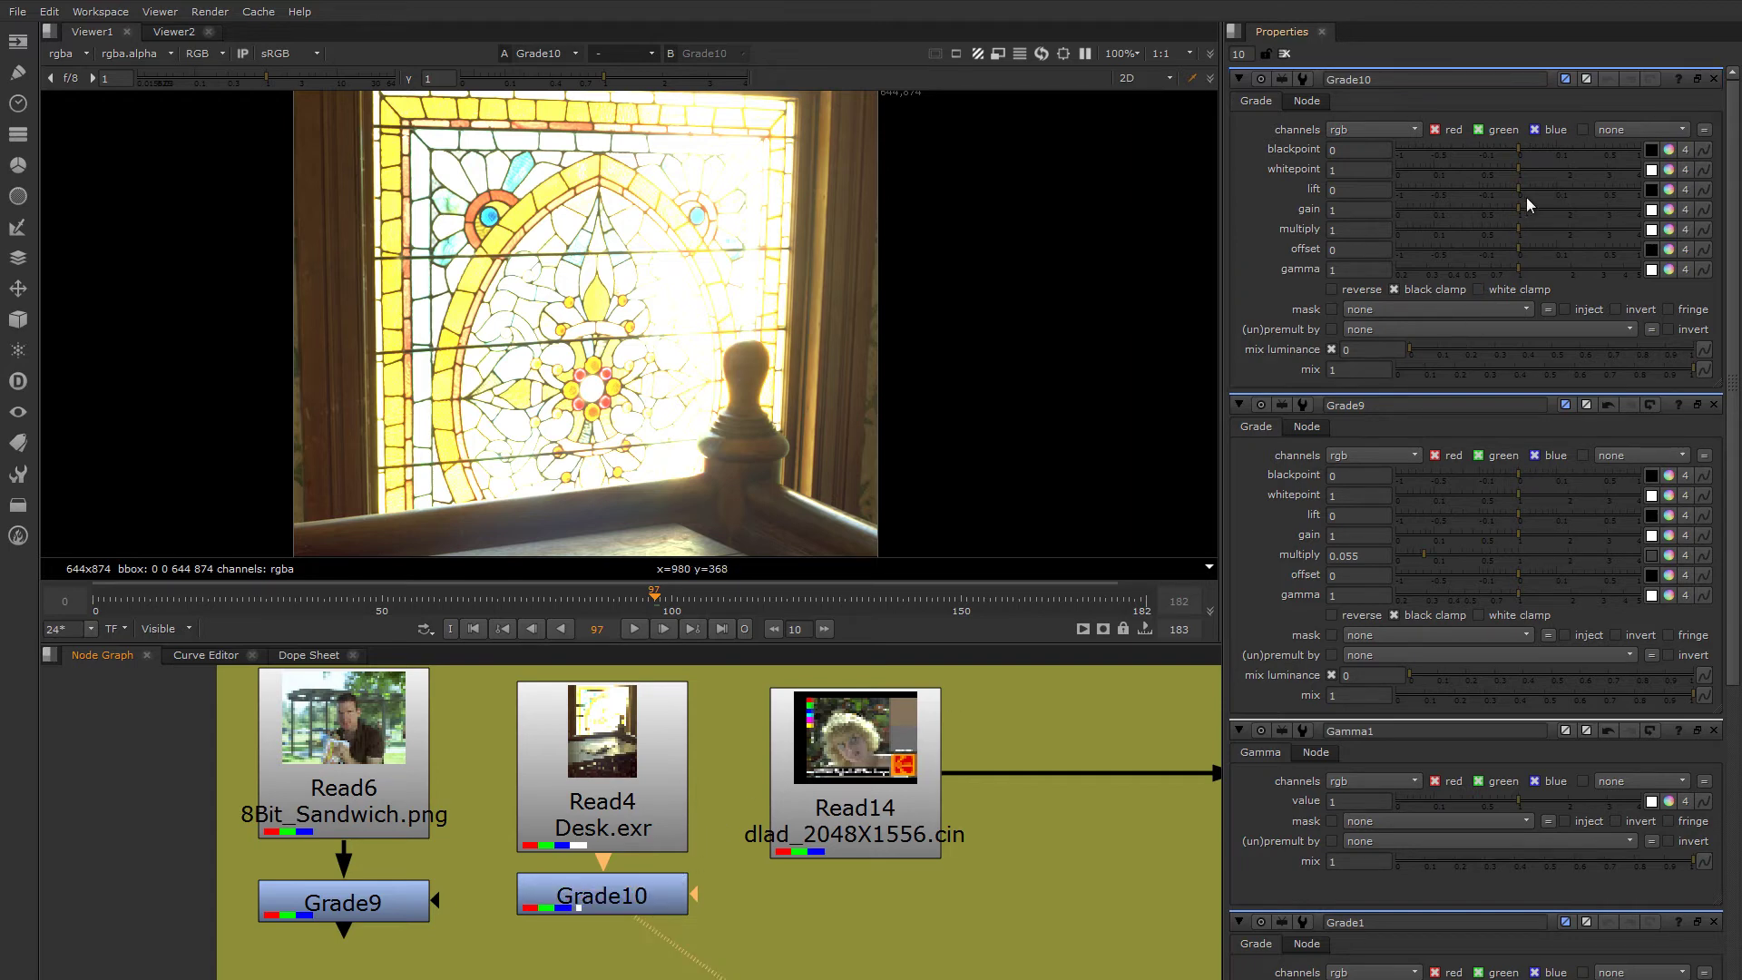
pyautogui.moveTo(1517, 228); pyautogui.dragTo(1402, 241)
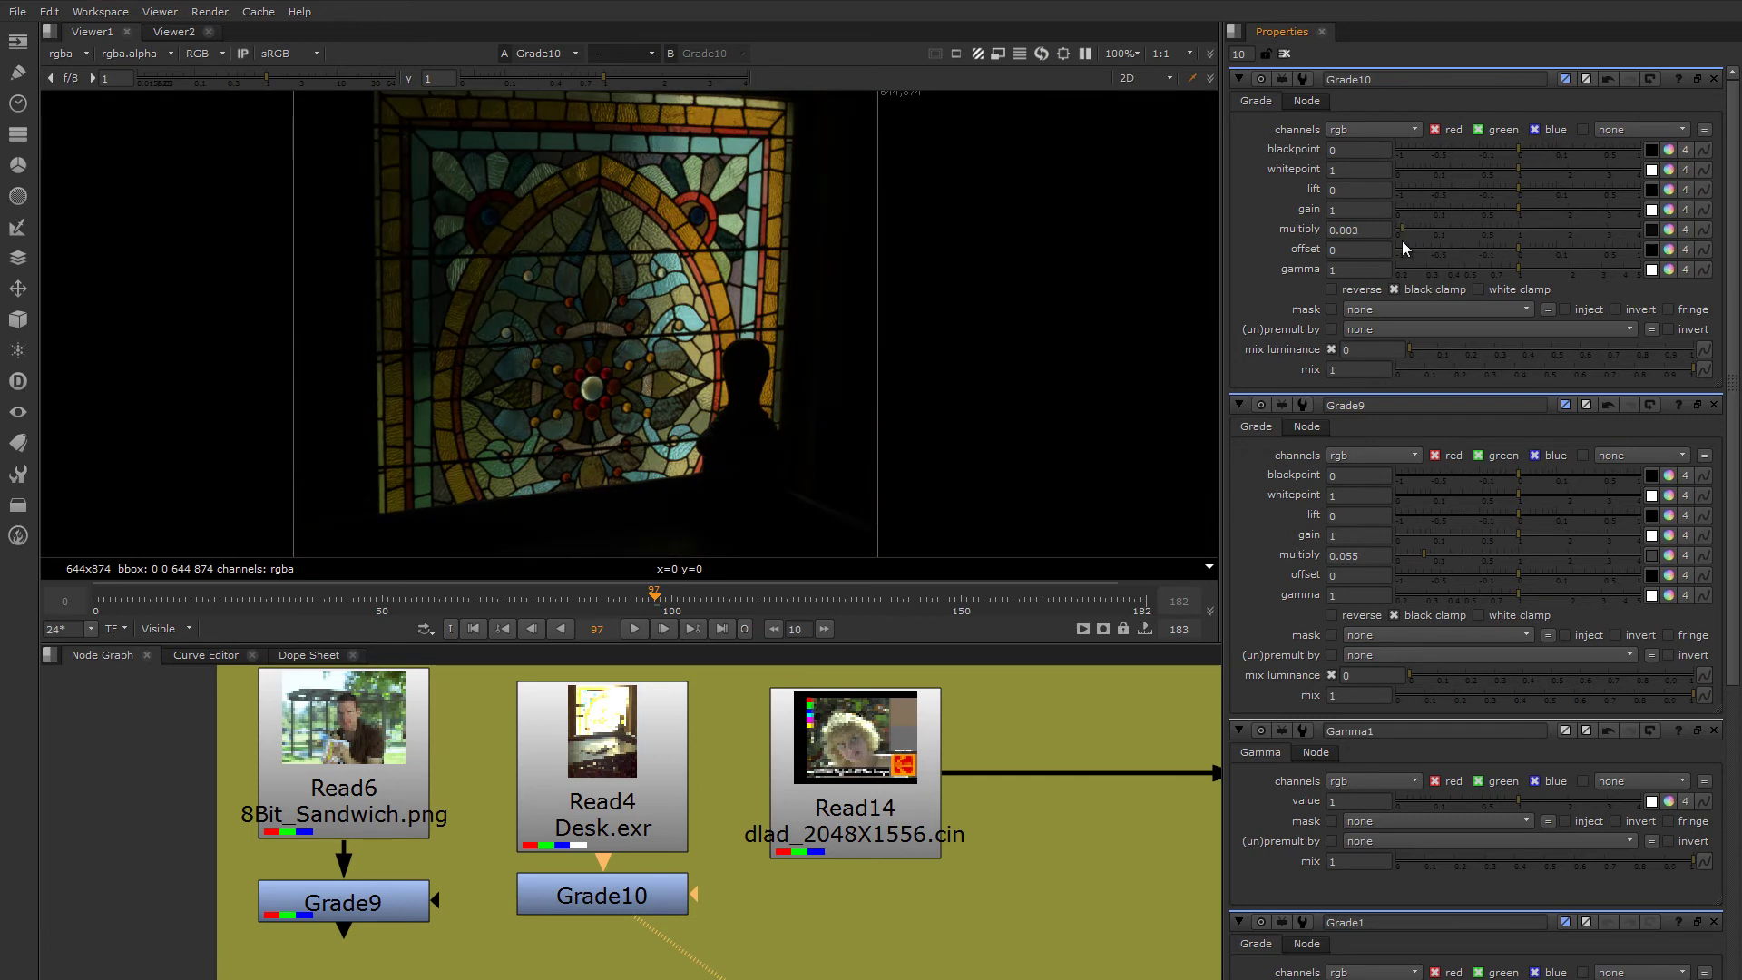
pyautogui.scroll(3, 618, 373)
pyautogui.moveTo(851, 346); pyautogui.dragTo(823, 406, button='middle')
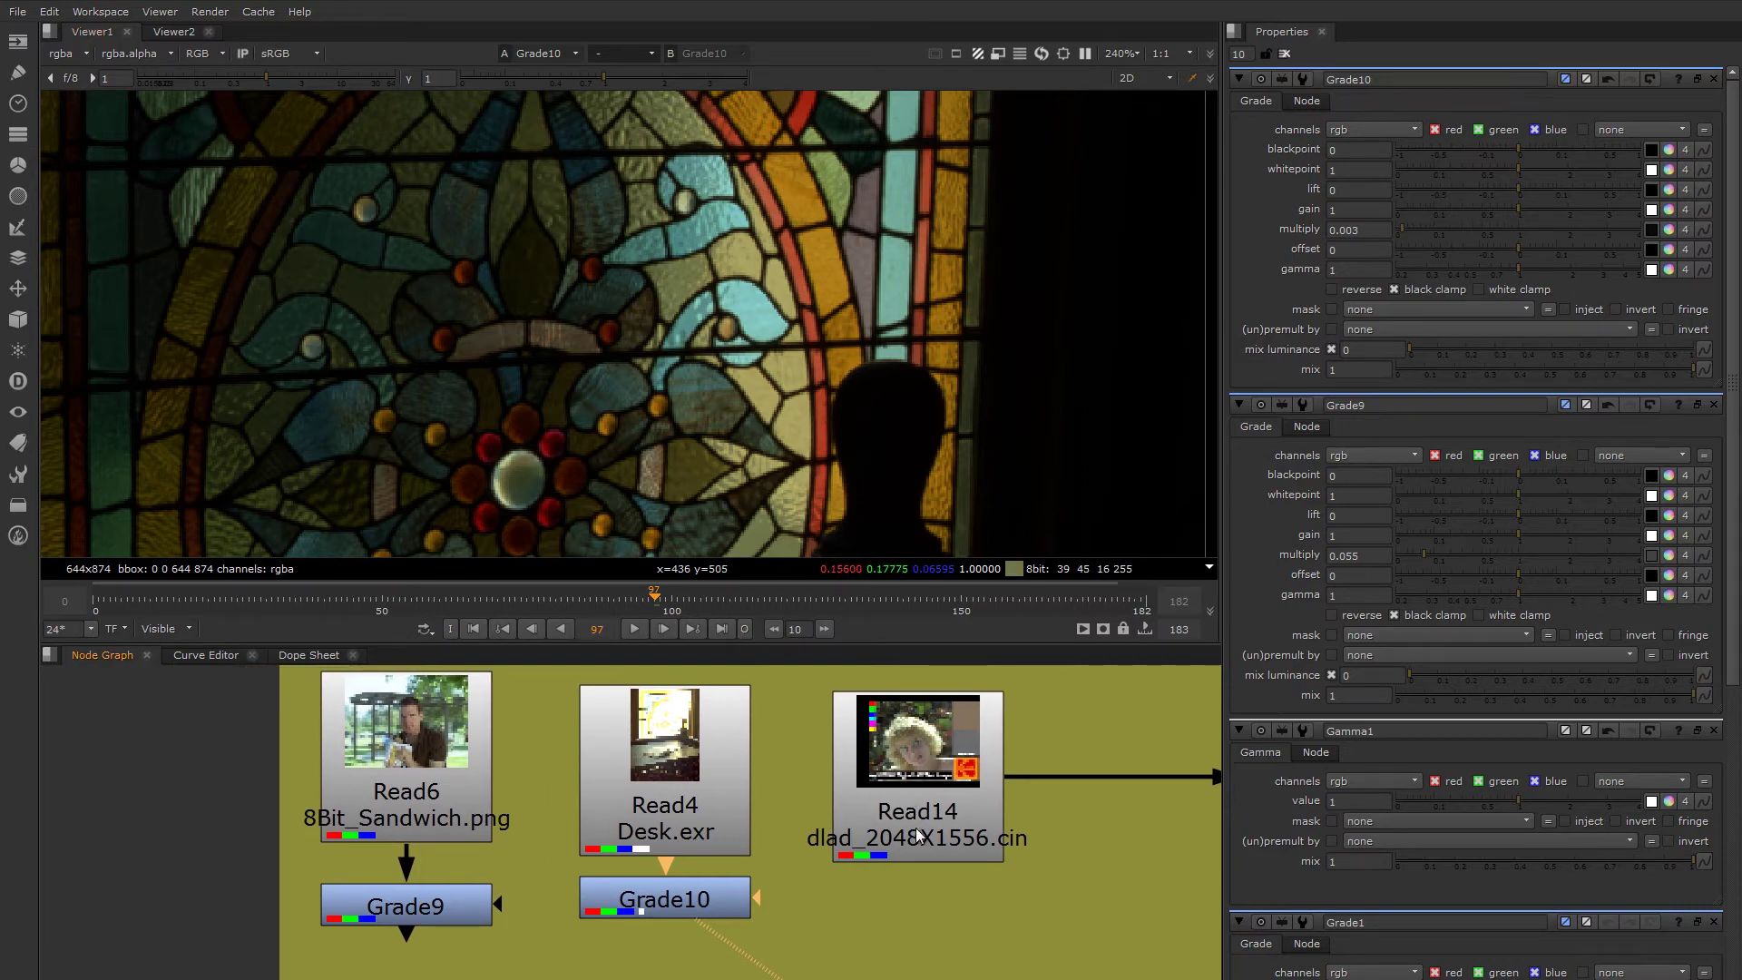
# - Delete the Grade10 node so Desk.exr shows ungraded
pyautogui.moveTo(917, 828); pyautogui.dragTo(831, 824, button='middle')
pyautogui.click(831, 824)
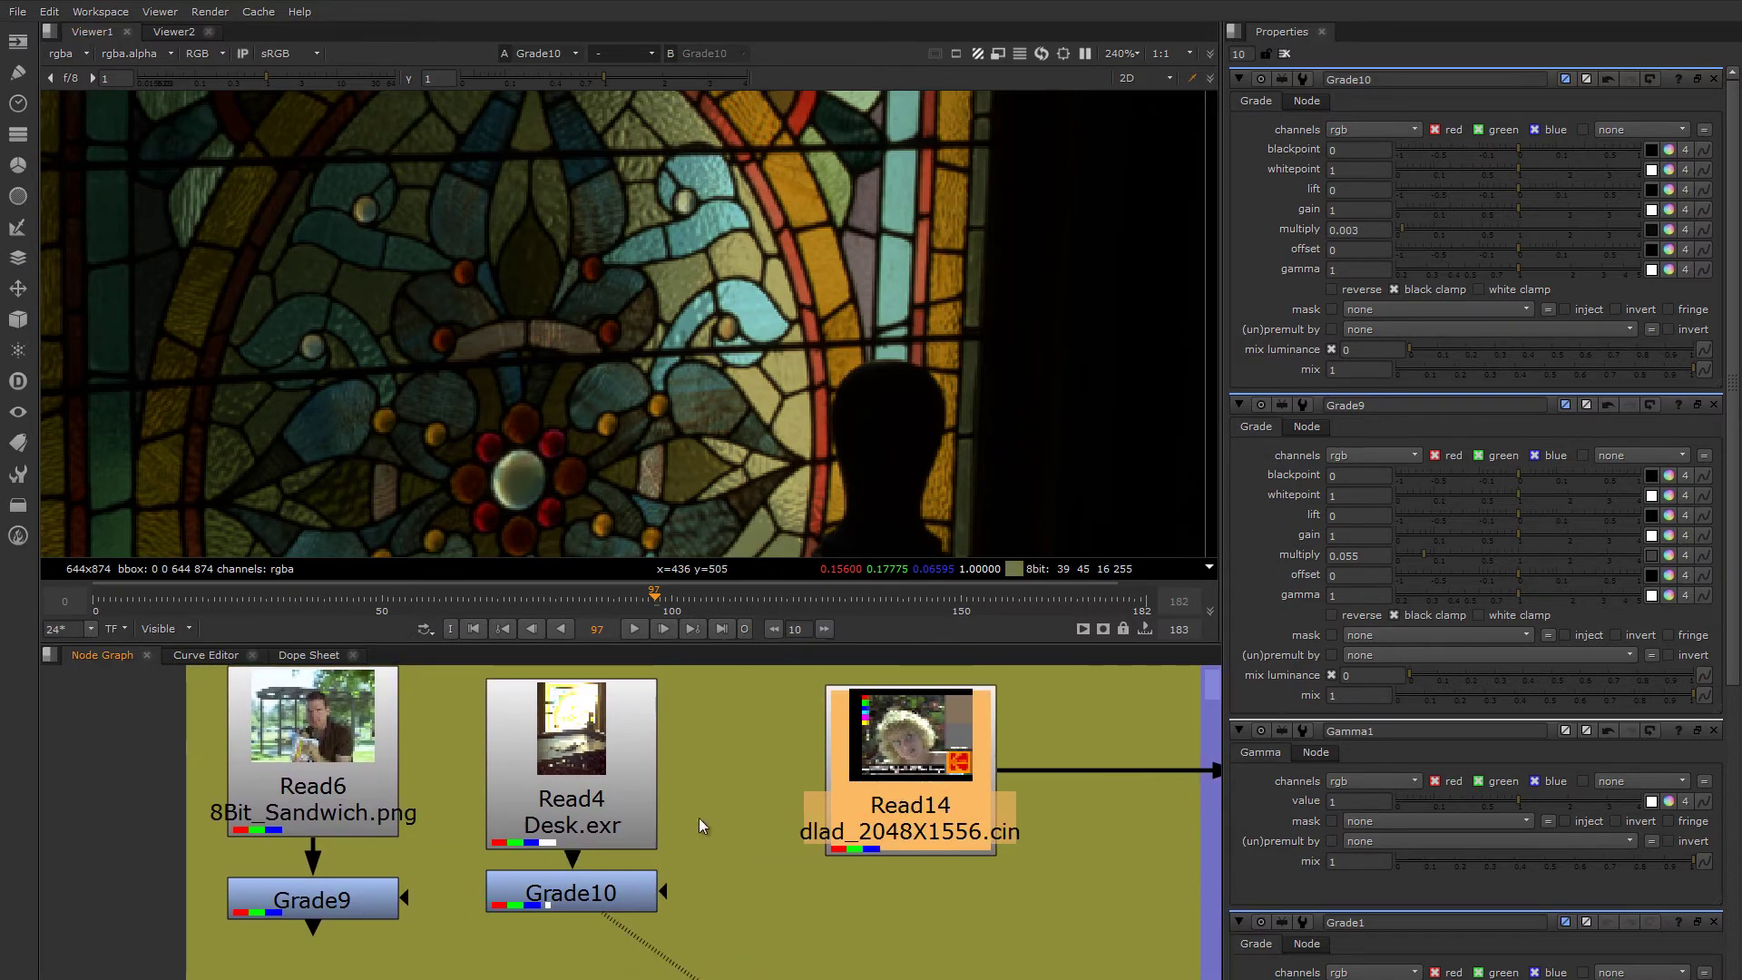
pyautogui.moveTo(698, 818); pyautogui.dragTo(762, 820, button='middle')
pyautogui.click(662, 896)
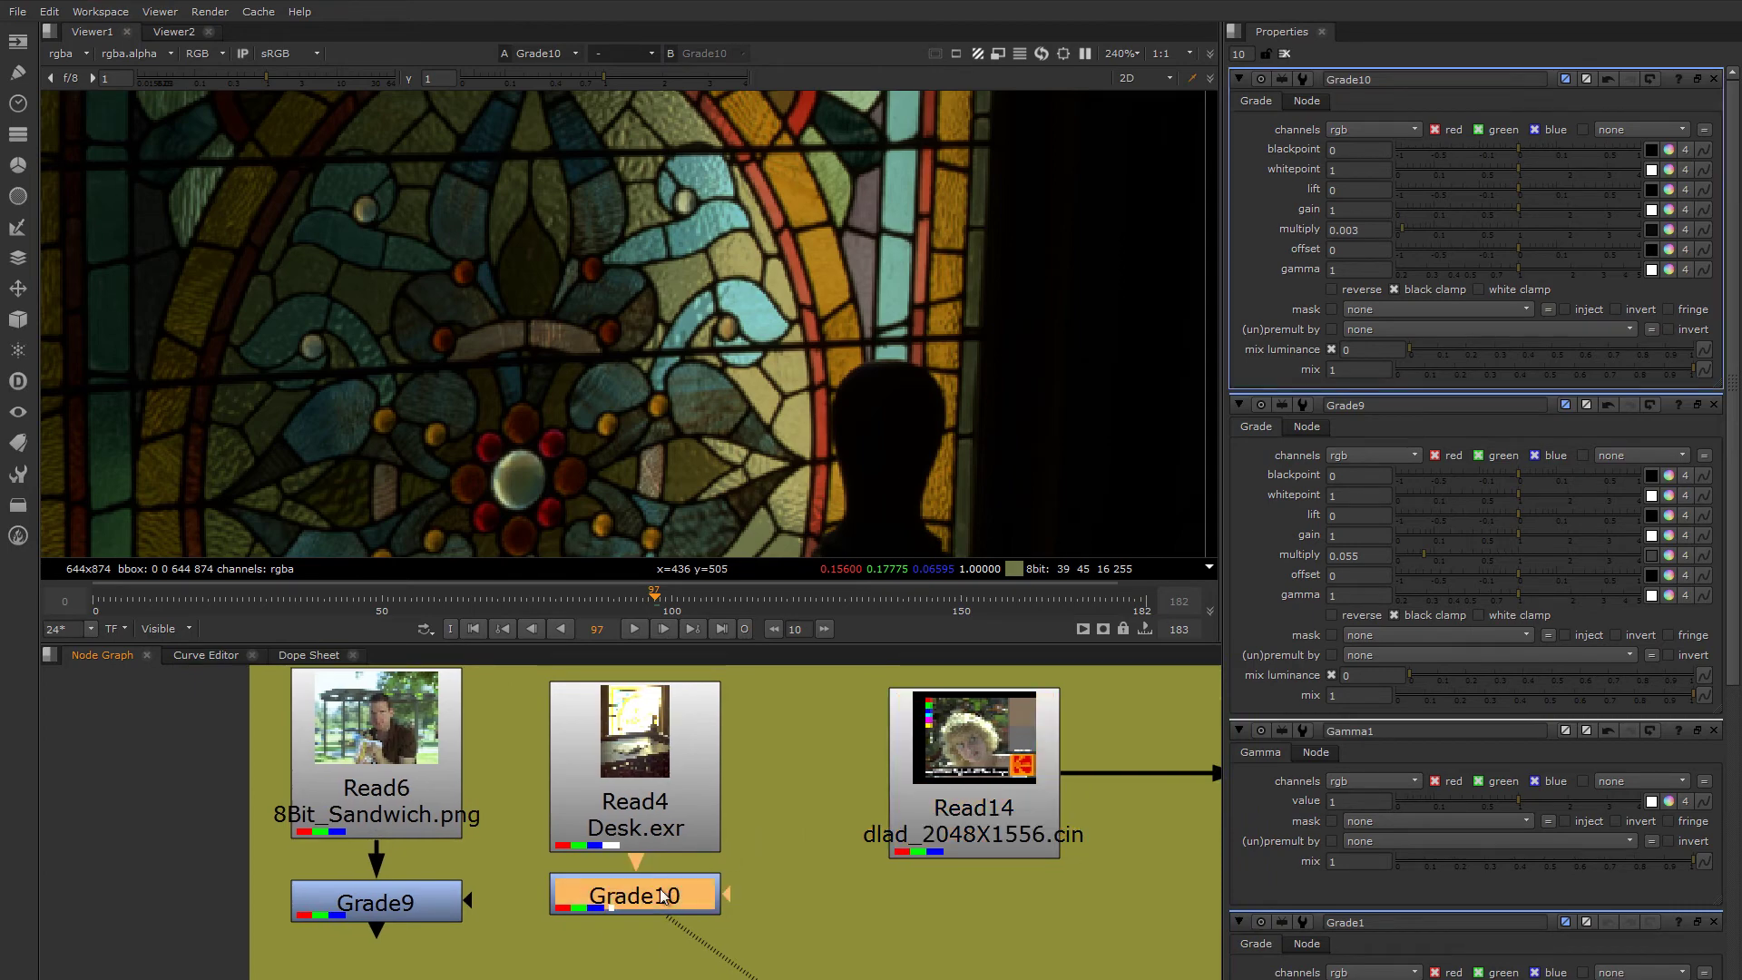
pyautogui.press('Delete')
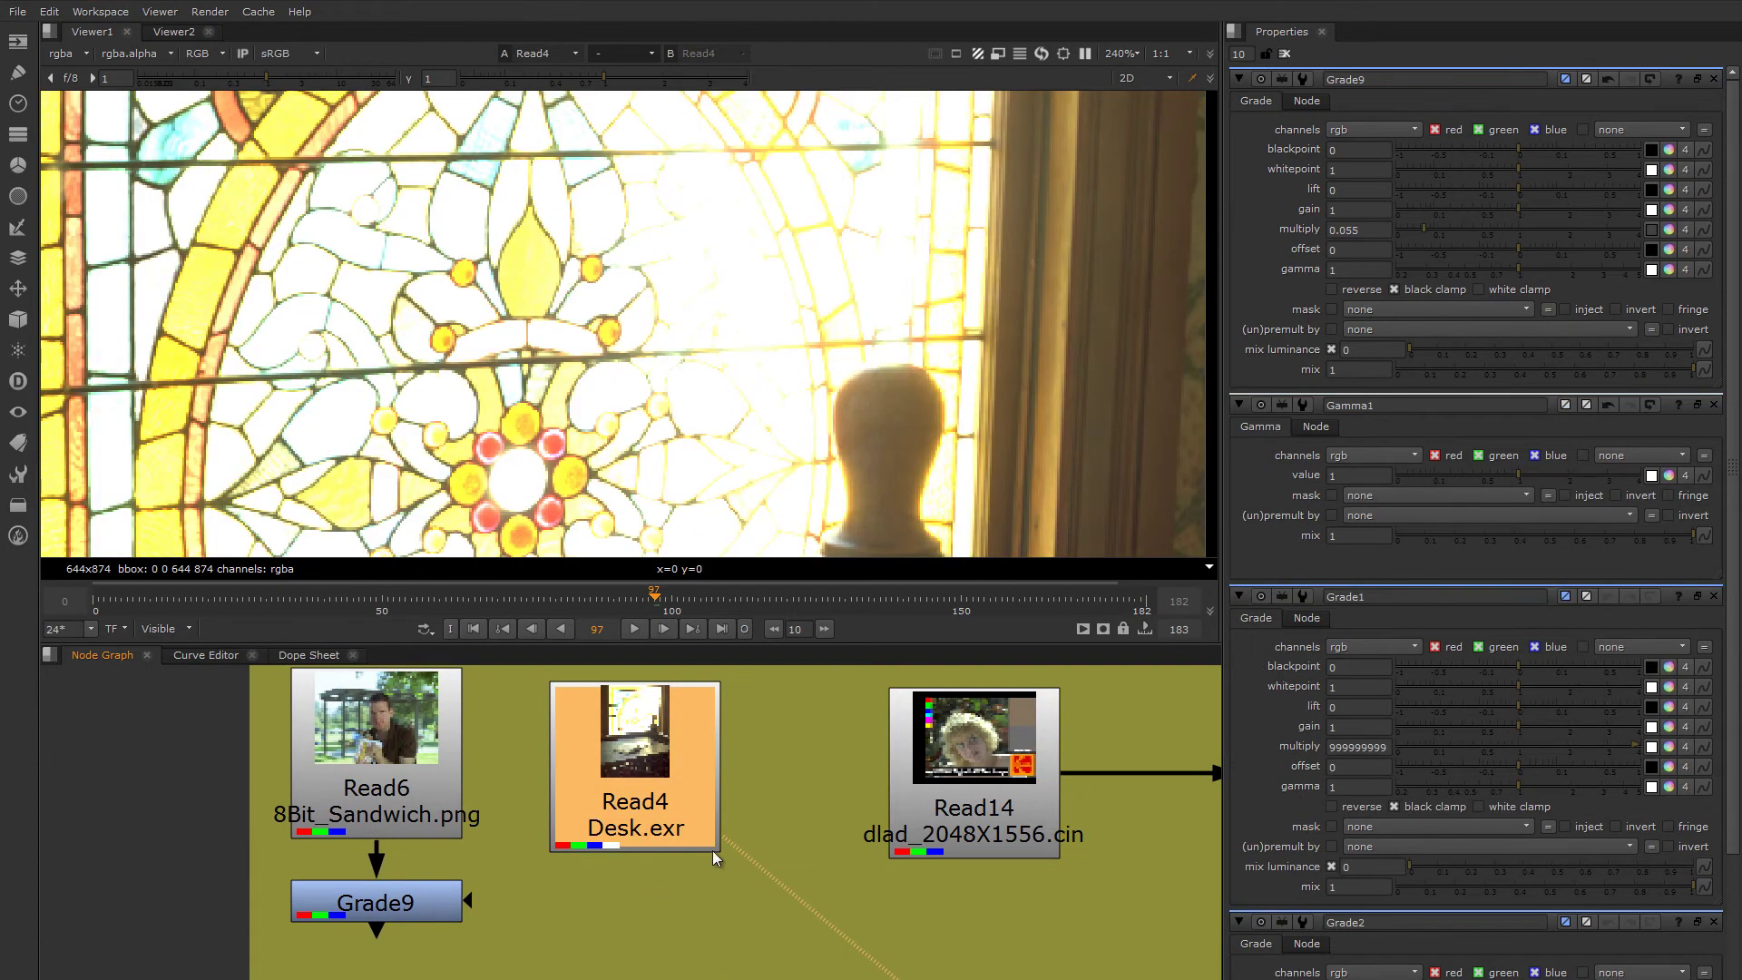
pyautogui.moveTo(724, 828); pyautogui.dragTo(678, 841, button='middle')
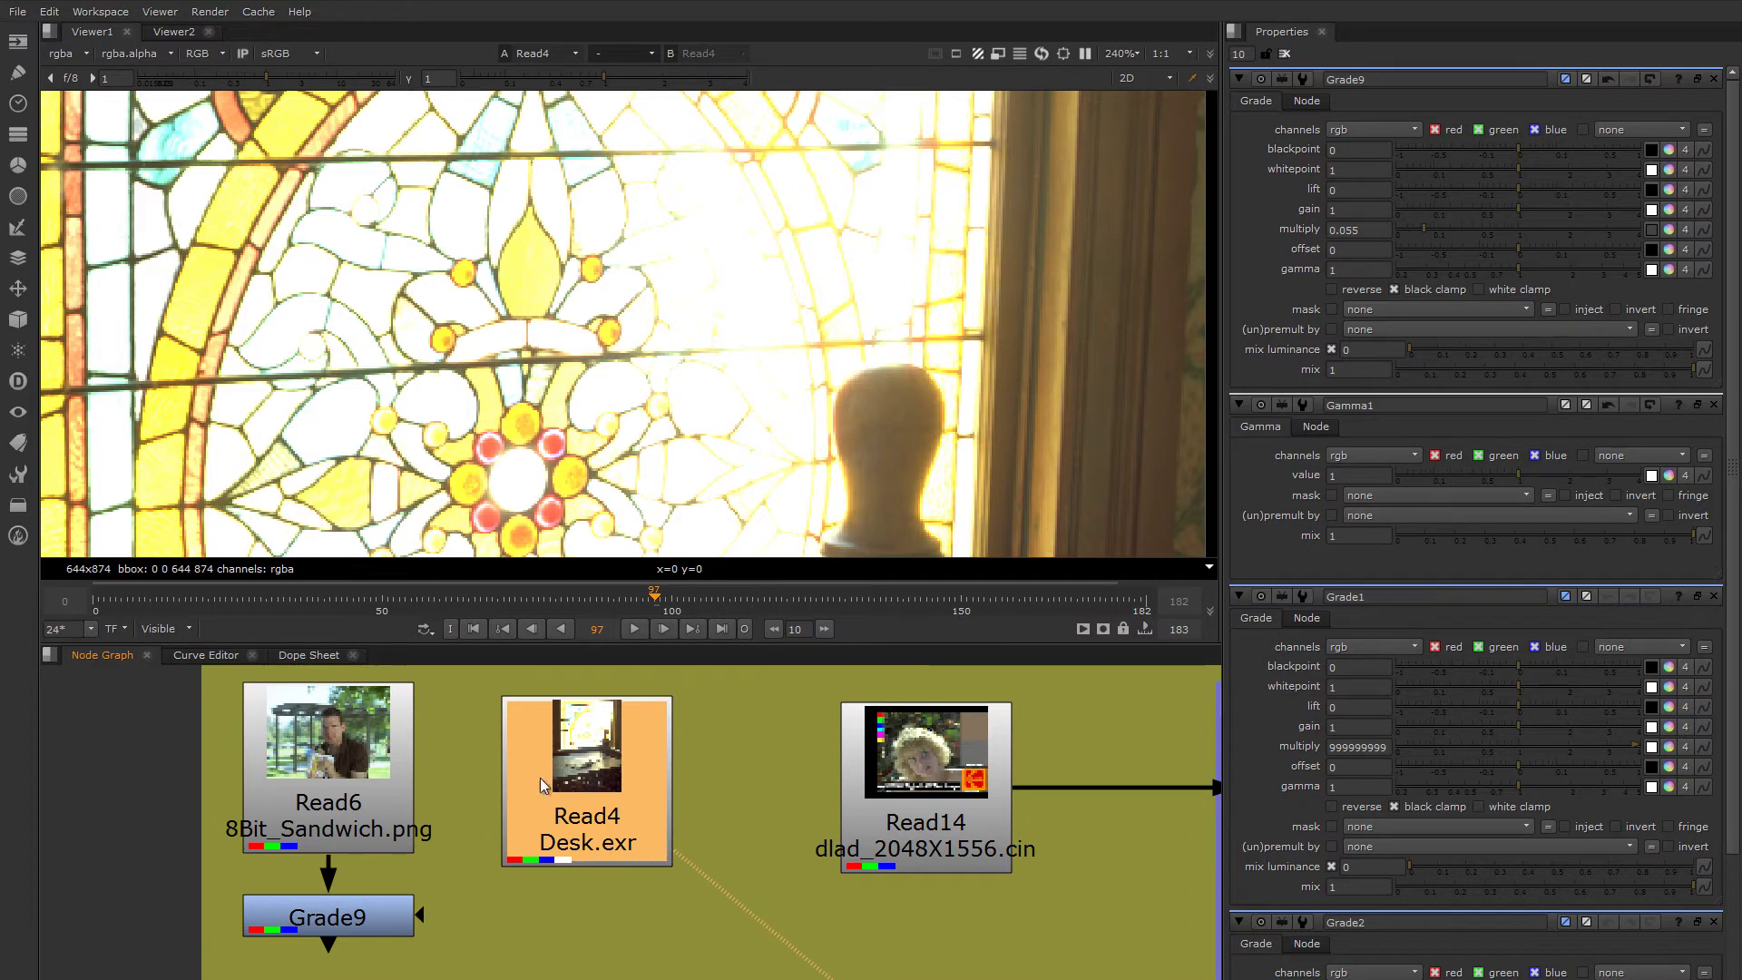
pyautogui.moveTo(604, 787); pyautogui.dragTo(639, 823)
pyautogui.press('f')
pyautogui.moveTo(699, 419); pyautogui.dragTo(670, 369, button='middle')
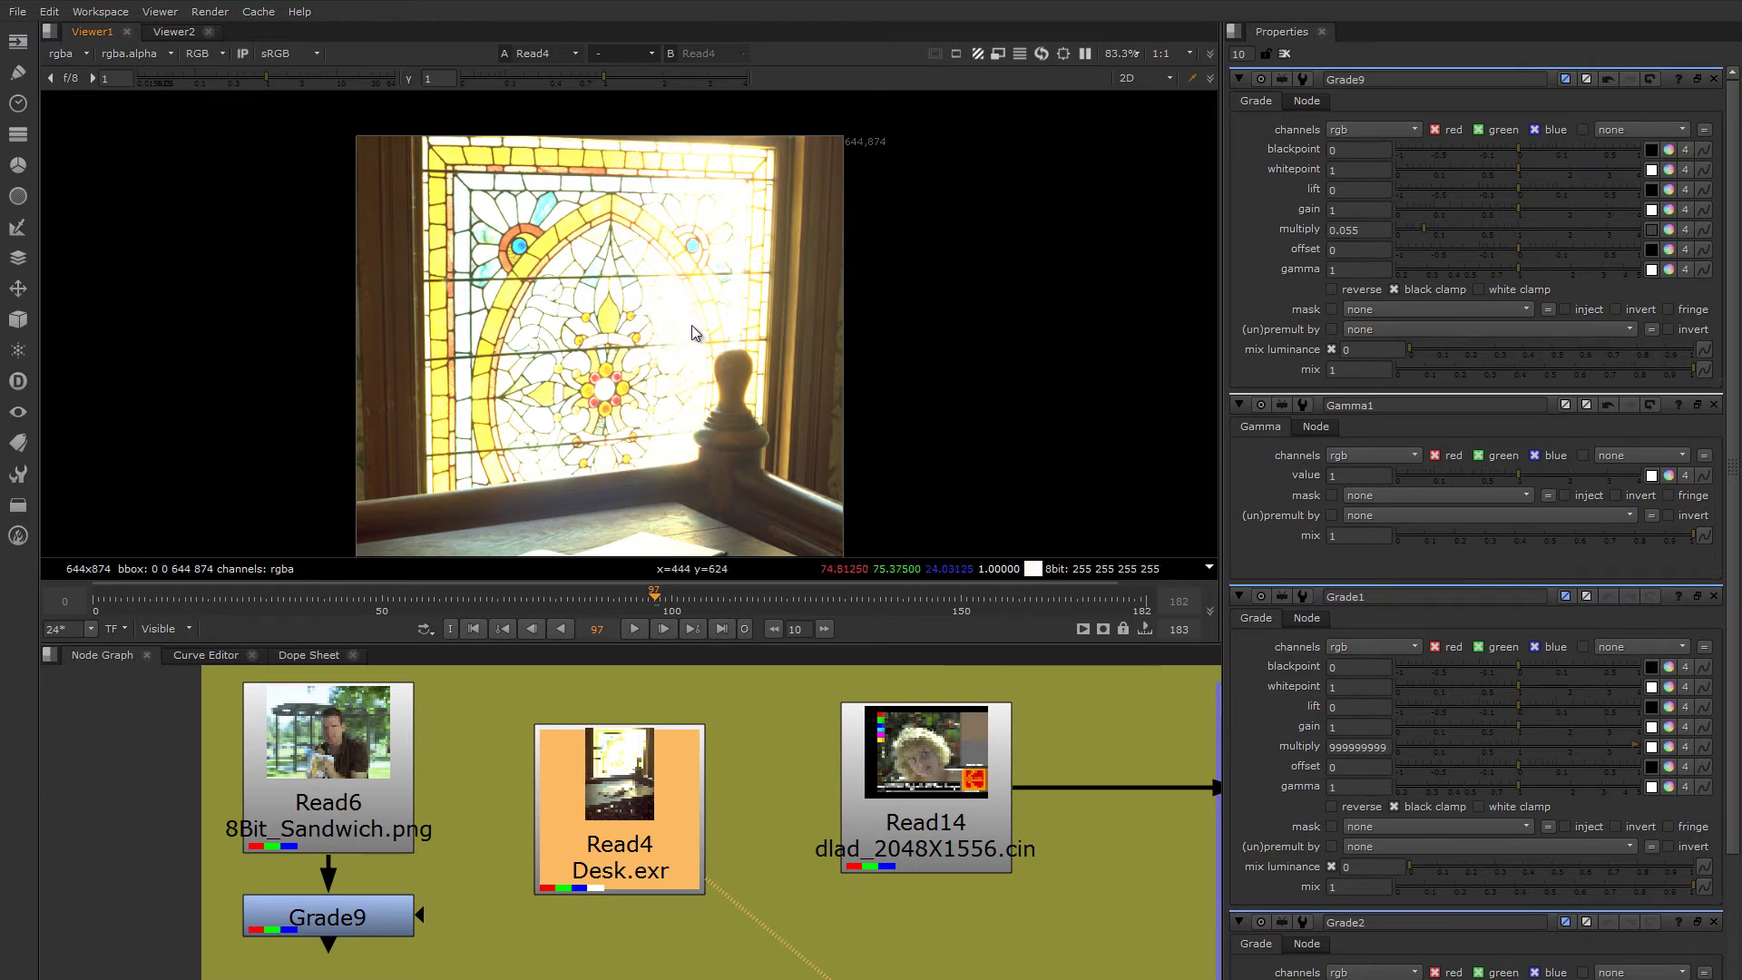
pyautogui.scroll(5, 699, 339)
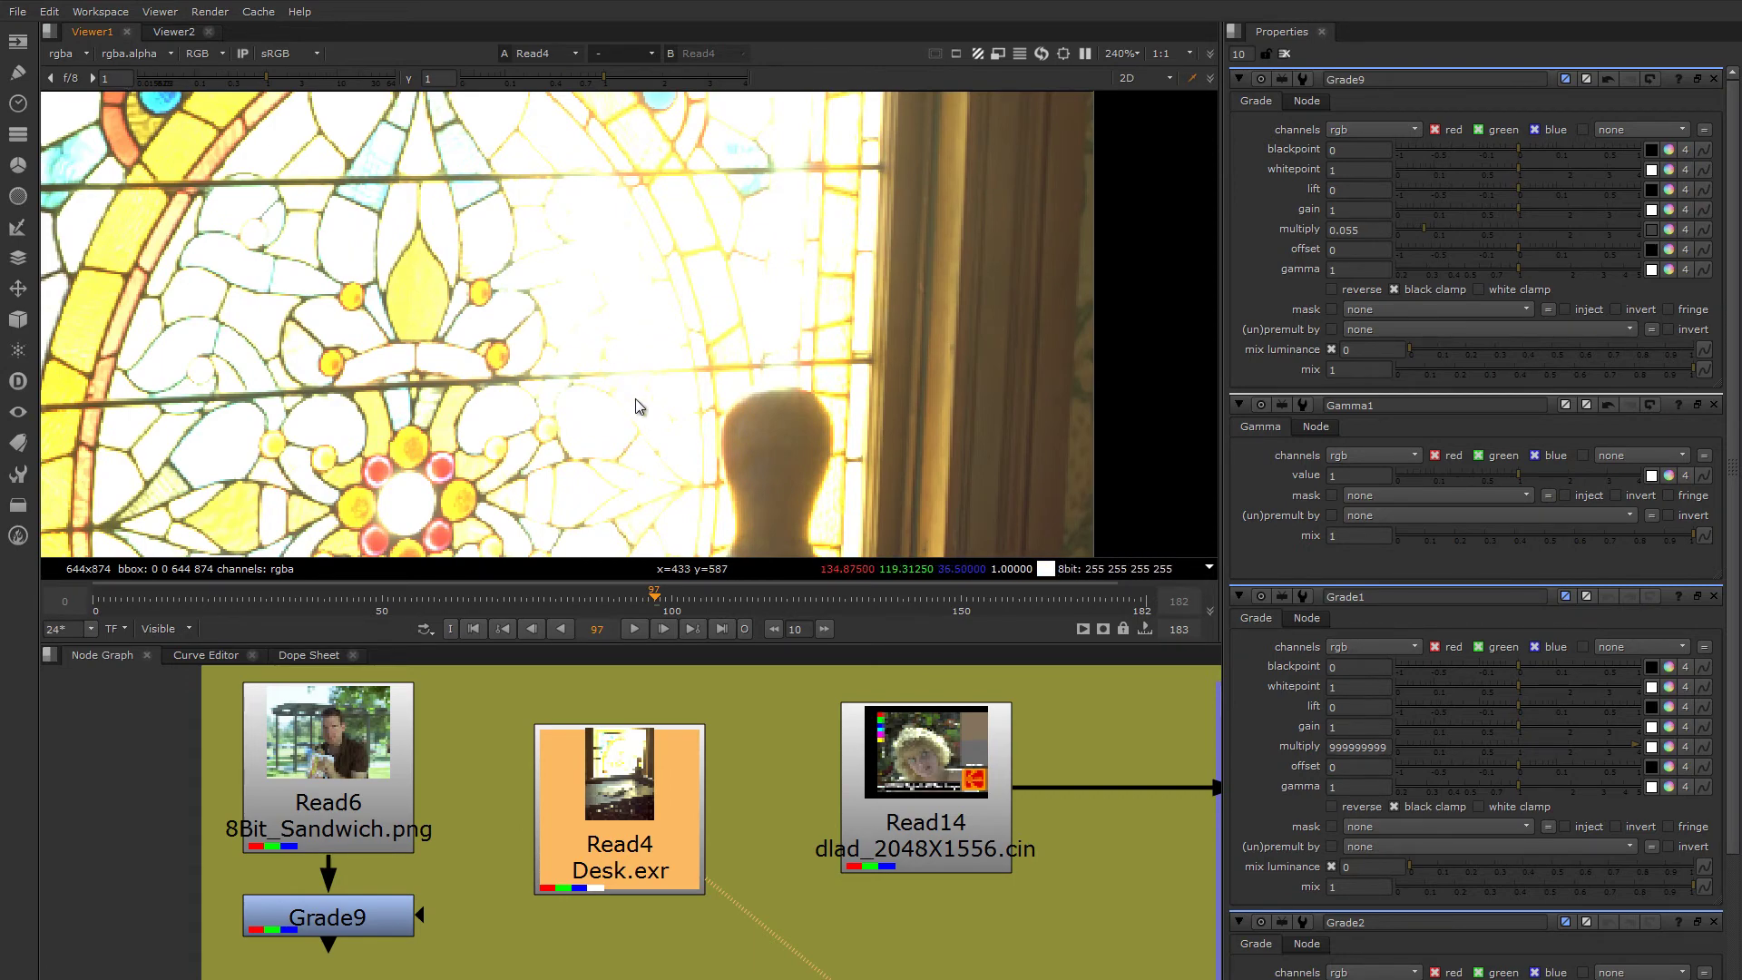
pyautogui.scroll(-4, 639, 407)
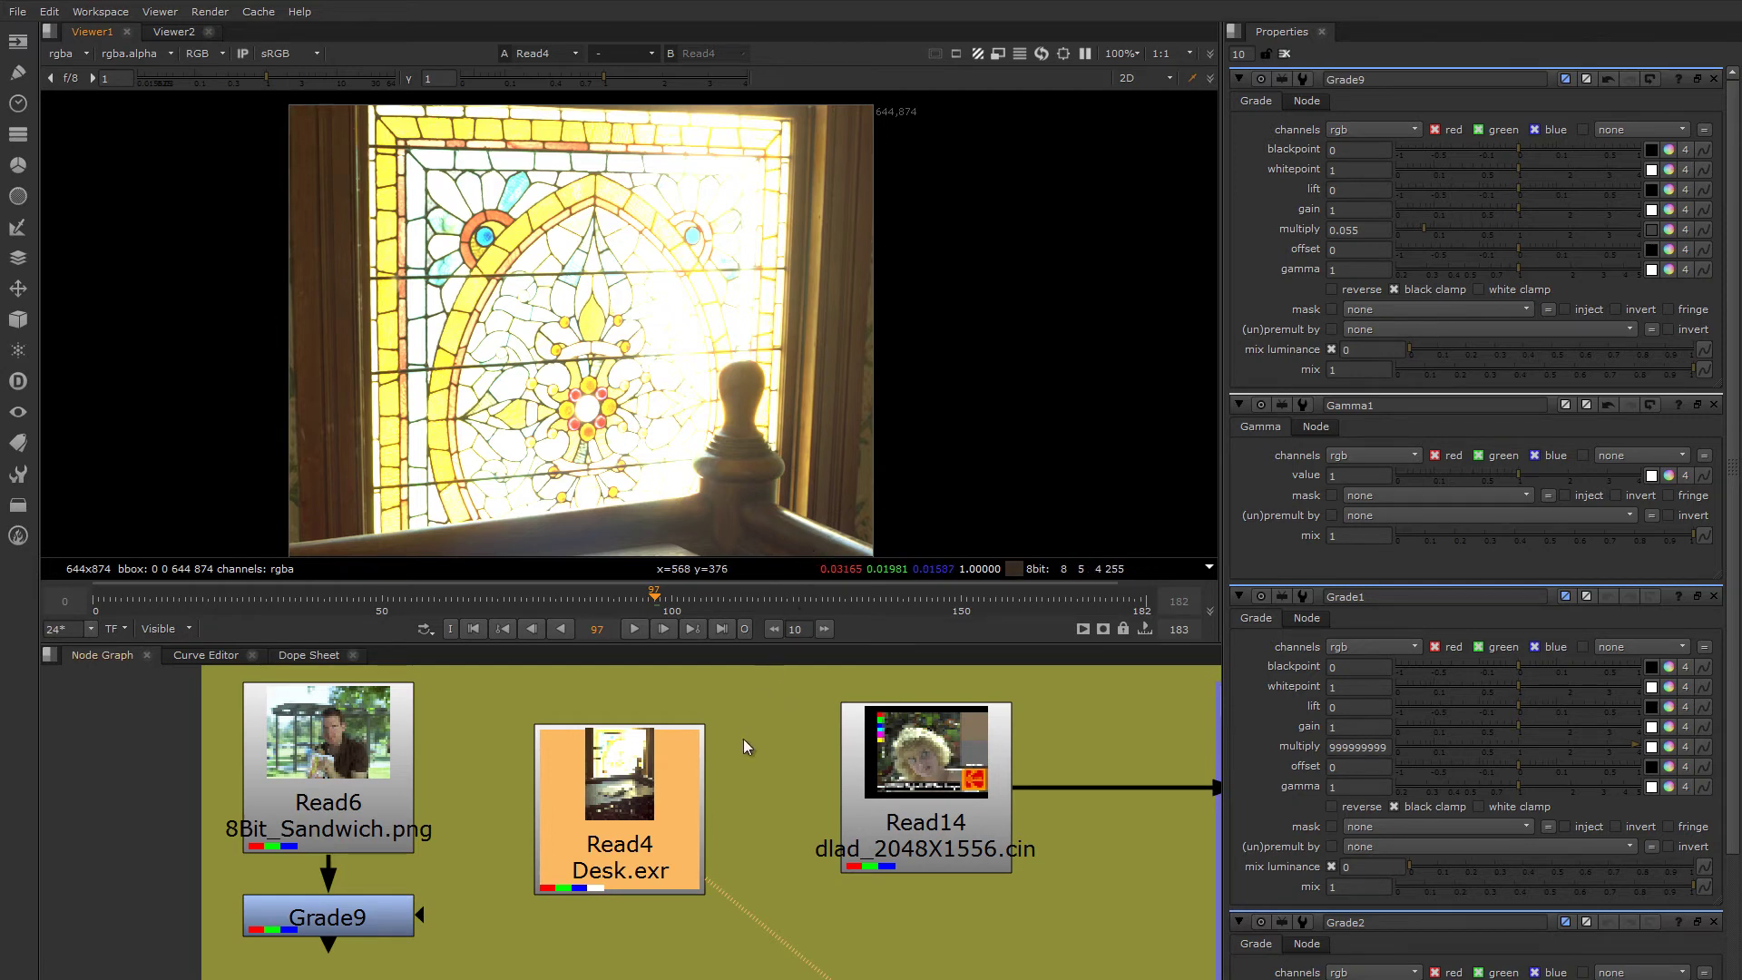
# - Reposition Read4 and add a Grade node under it with multiply lowered to 0.004
pyautogui.moveTo(640, 851); pyautogui.dragTo(599, 846, button='middle')
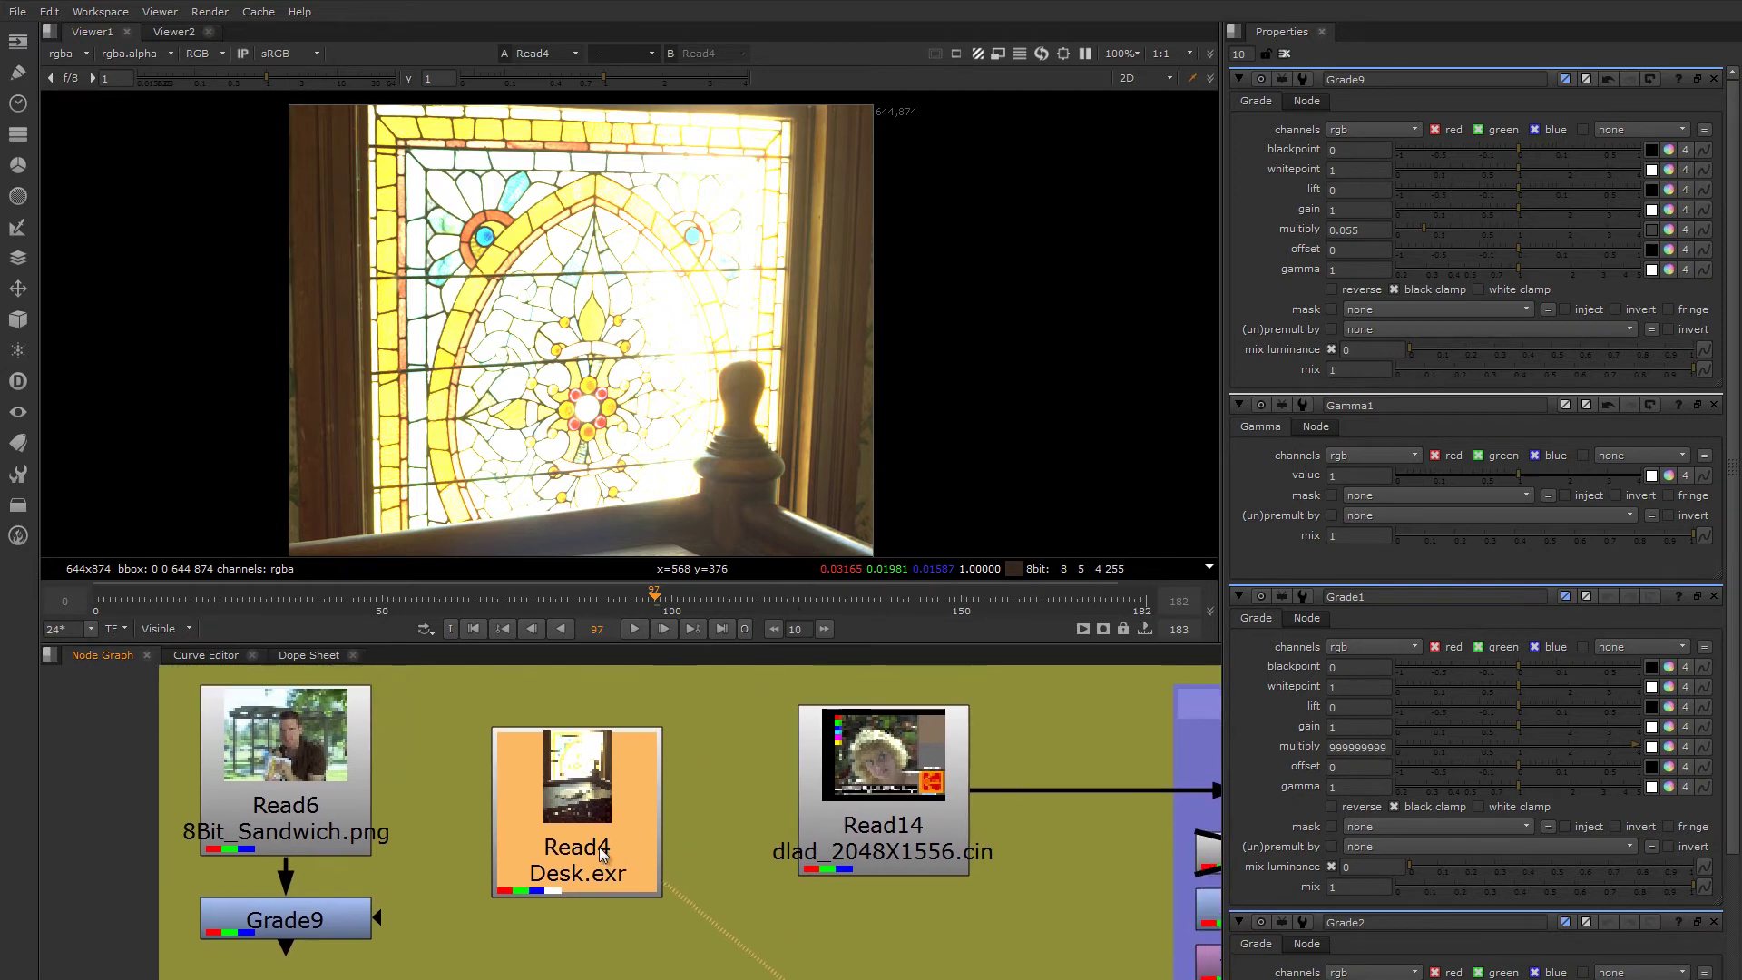
pyautogui.moveTo(599, 847); pyautogui.dragTo(574, 800)
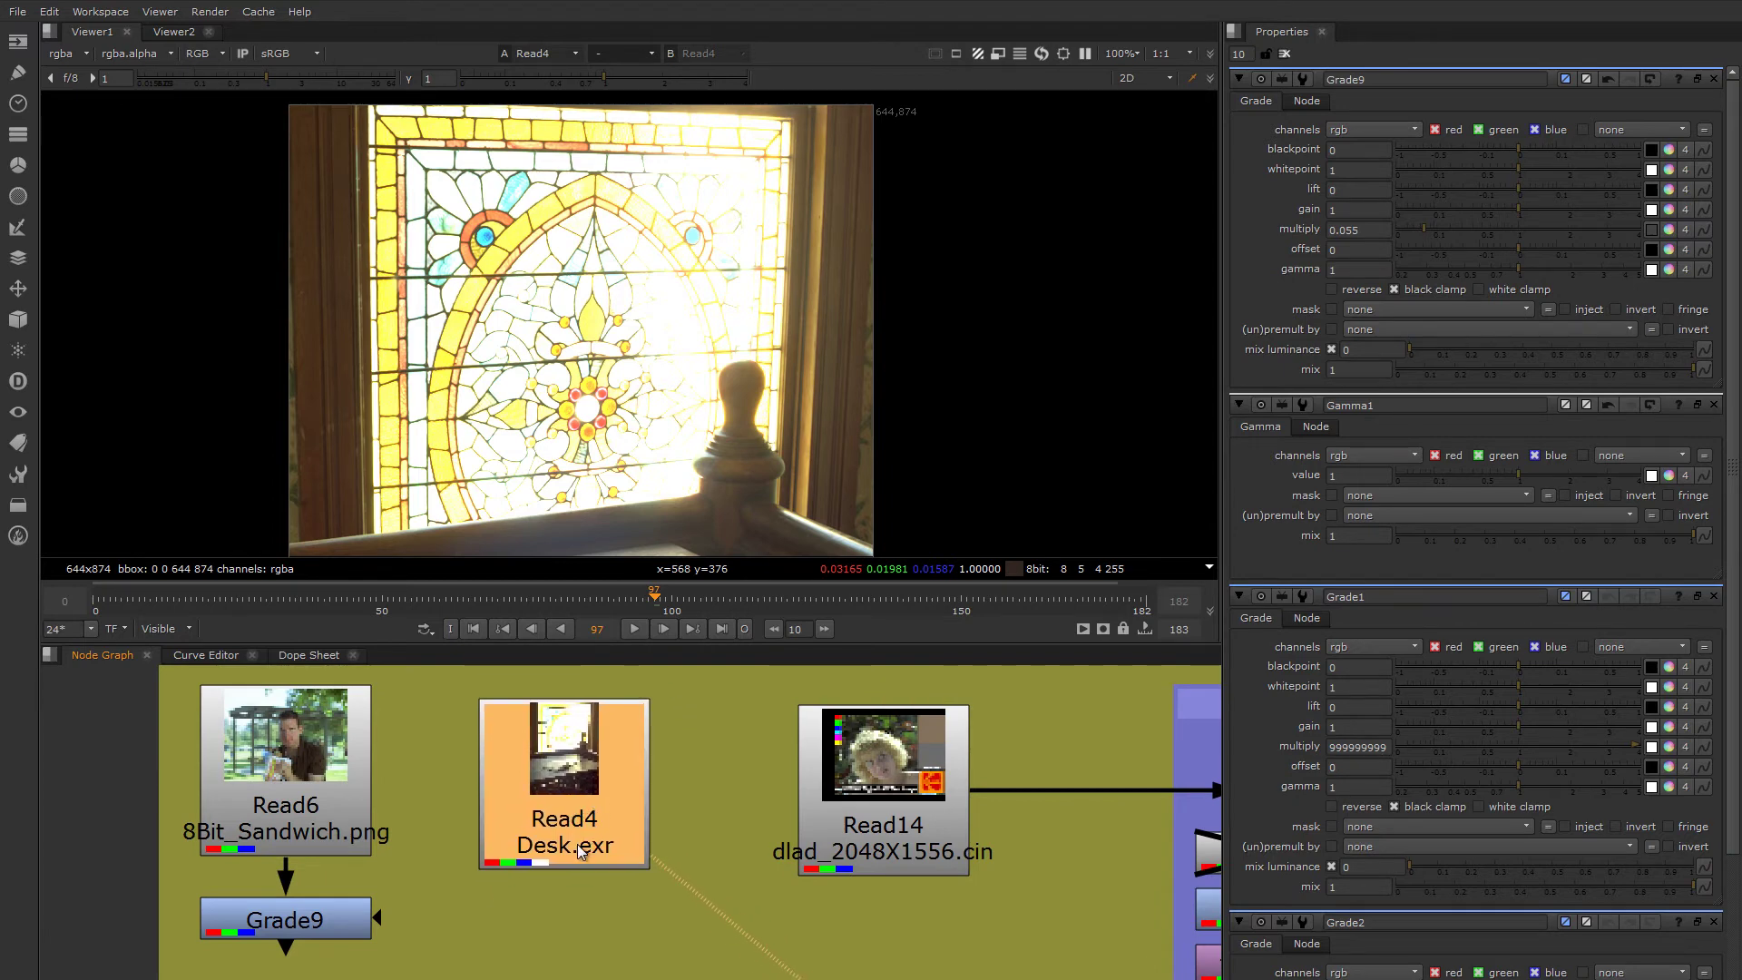
pyautogui.press('g')
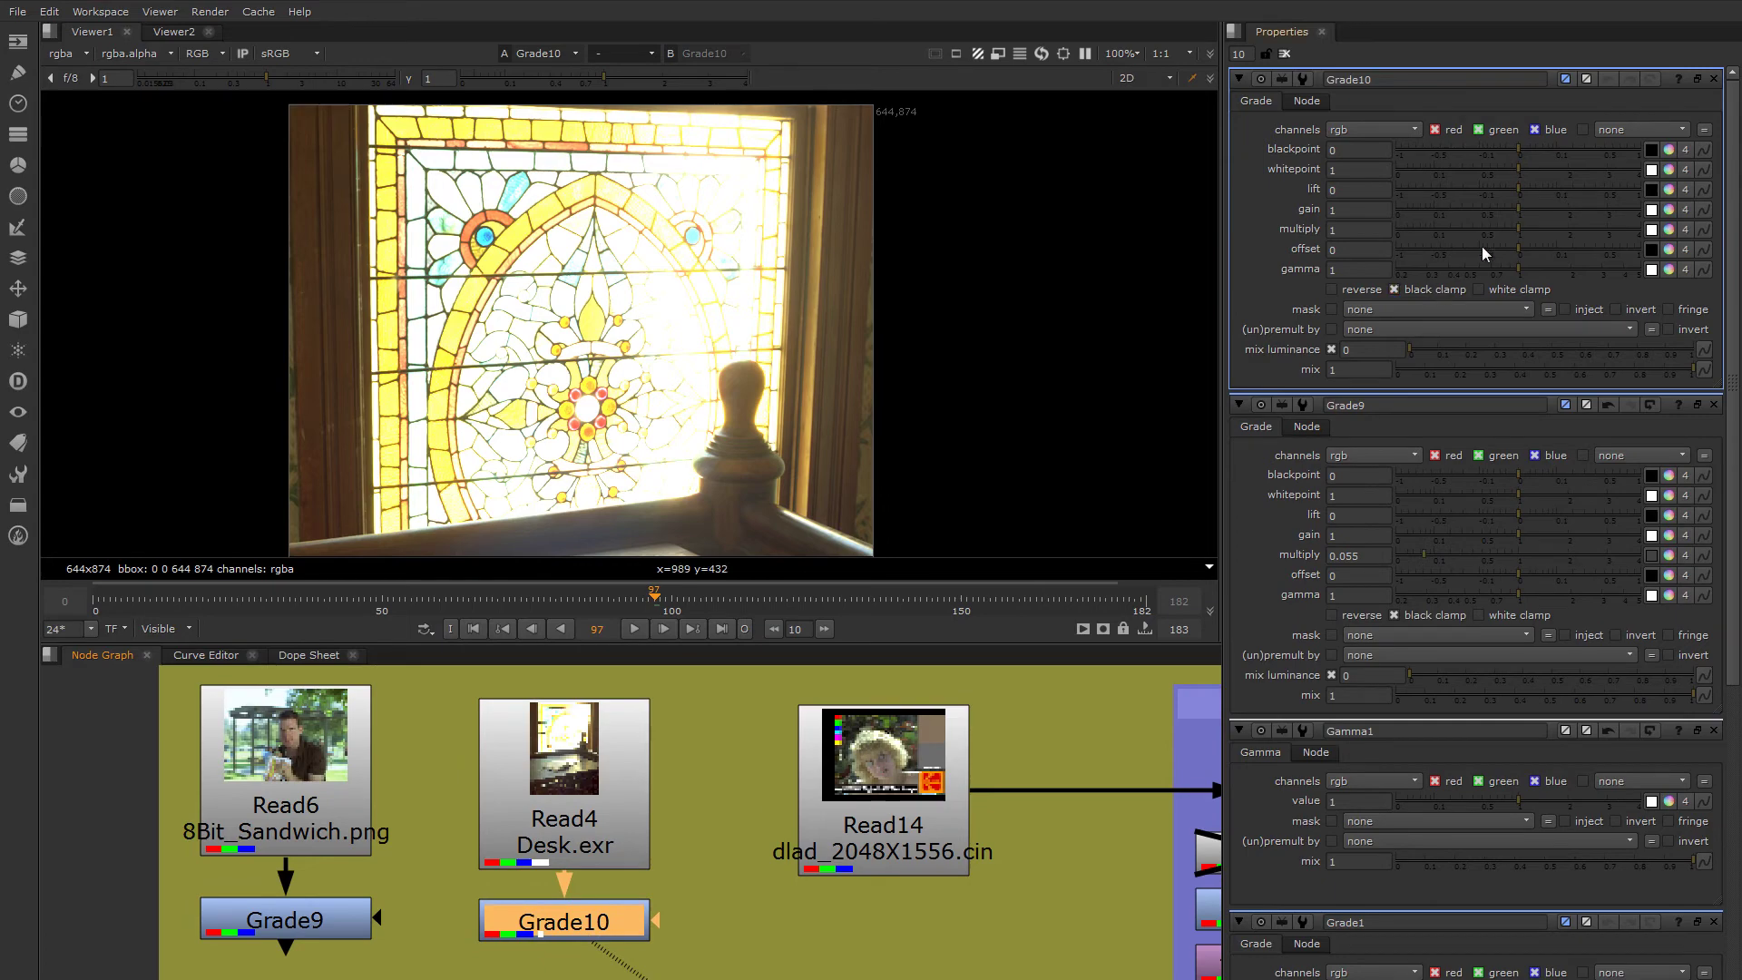
pyautogui.moveTo(1522, 232); pyautogui.dragTo(1402, 230)
pyautogui.moveTo(957, 907); pyautogui.dragTo(719, 898, button='middle')
pyautogui.scroll(-6, 719, 899)
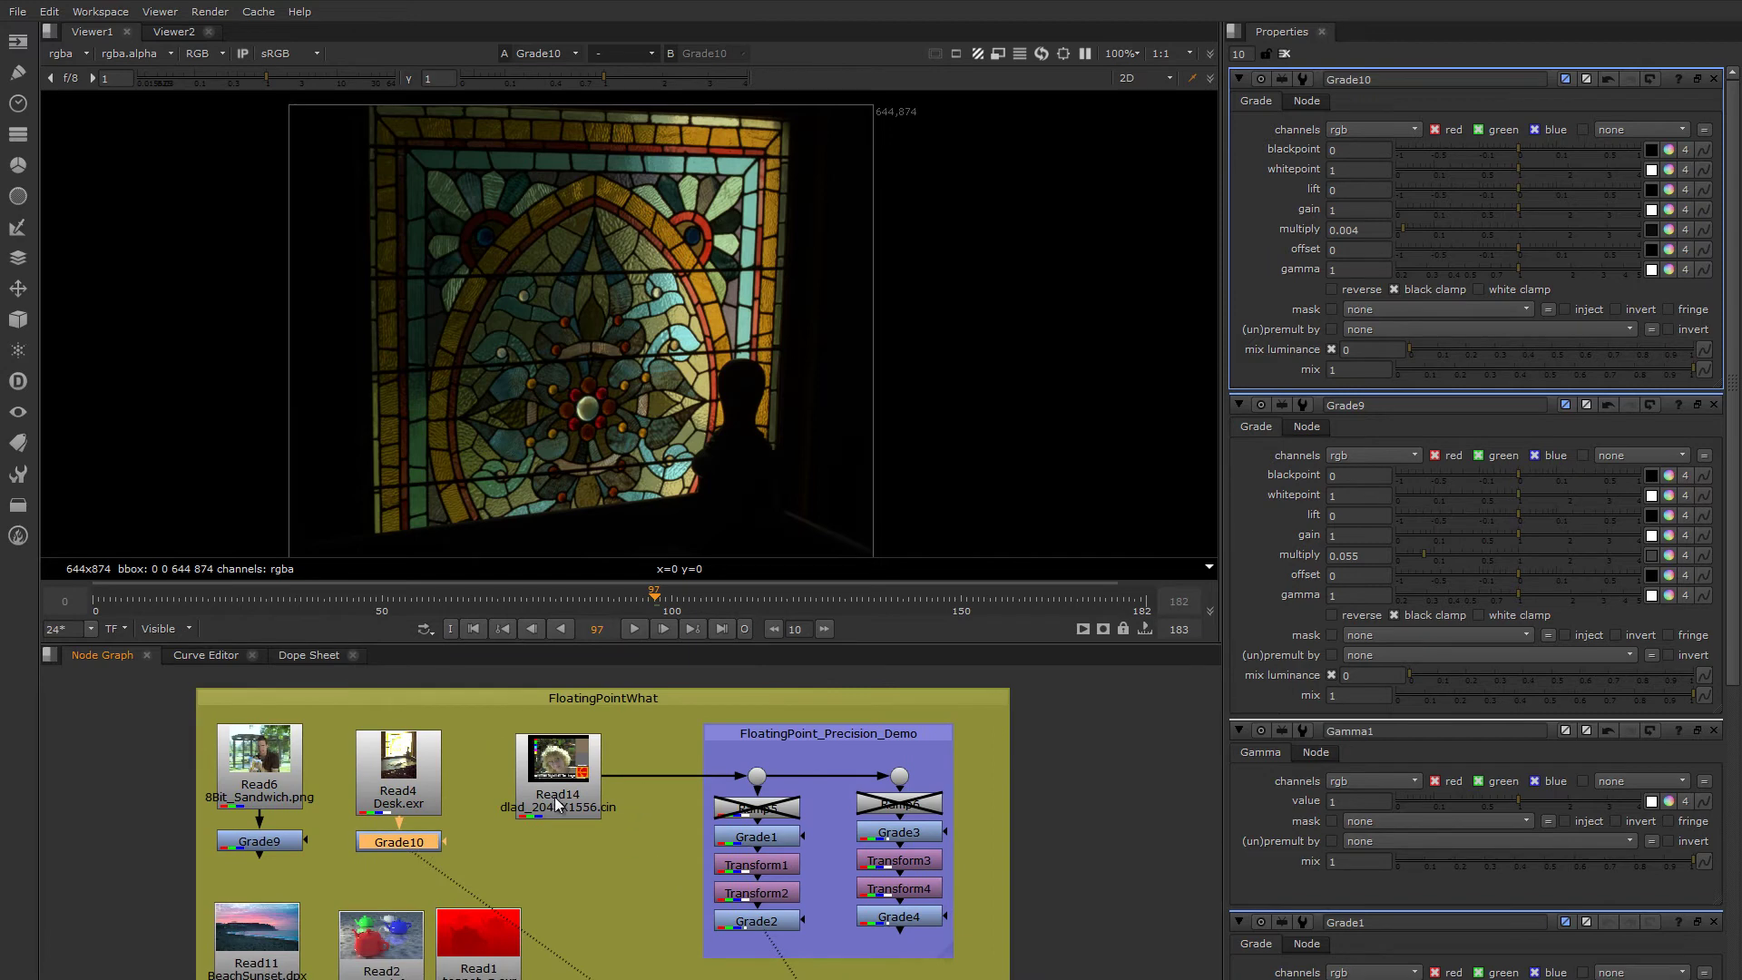
pyautogui.moveTo(636, 795); pyautogui.dragTo(552, 802, button='middle')
pyautogui.click(556, 811)
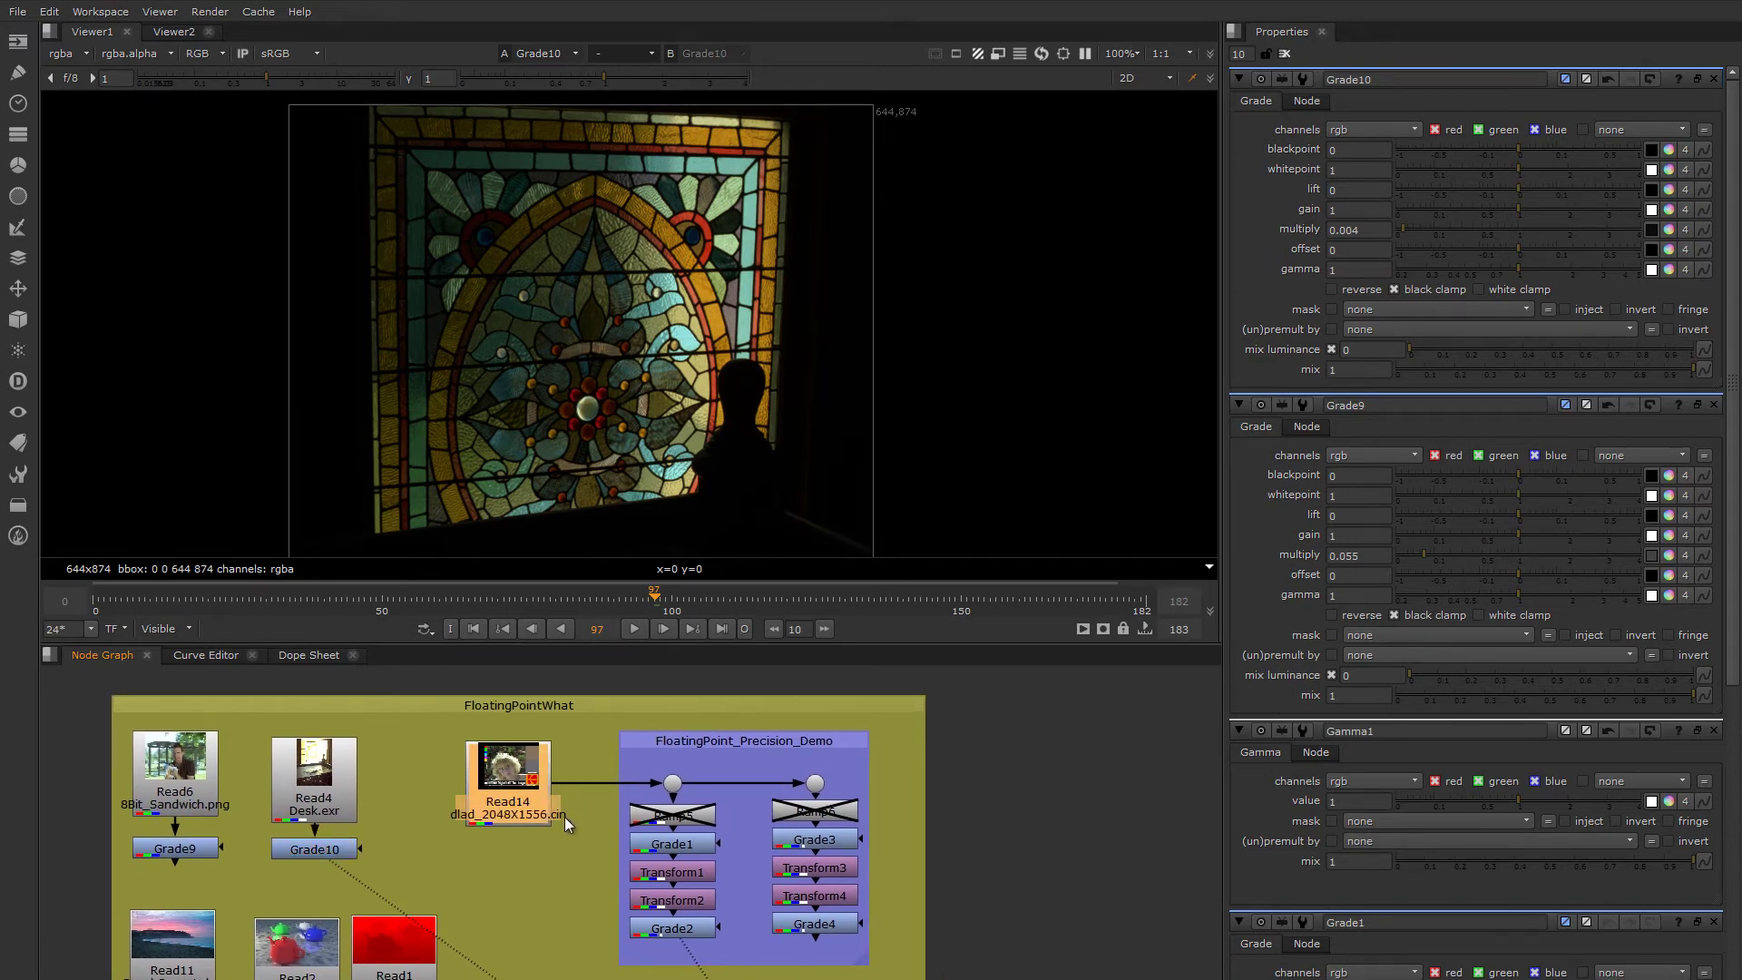
pyautogui.scroll(2, 626, 851)
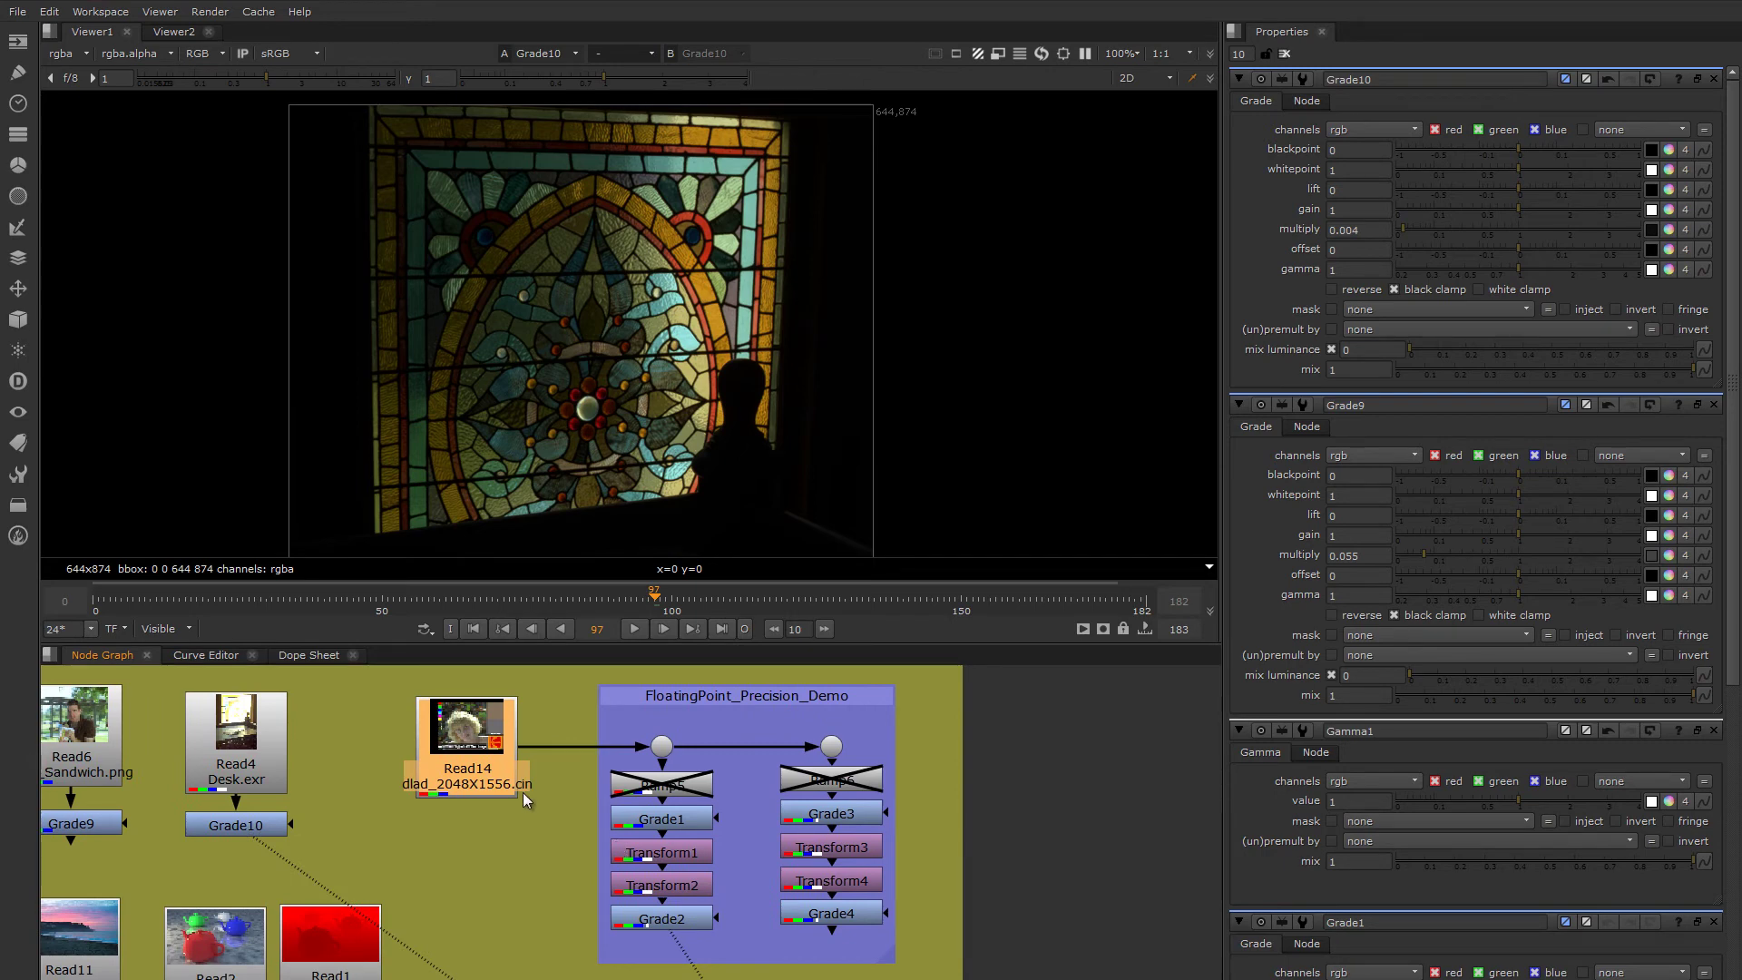
# - View the Kodak test image through Dot4, recentred in the viewer
pyautogui.click(665, 756)
pyautogui.press('1')
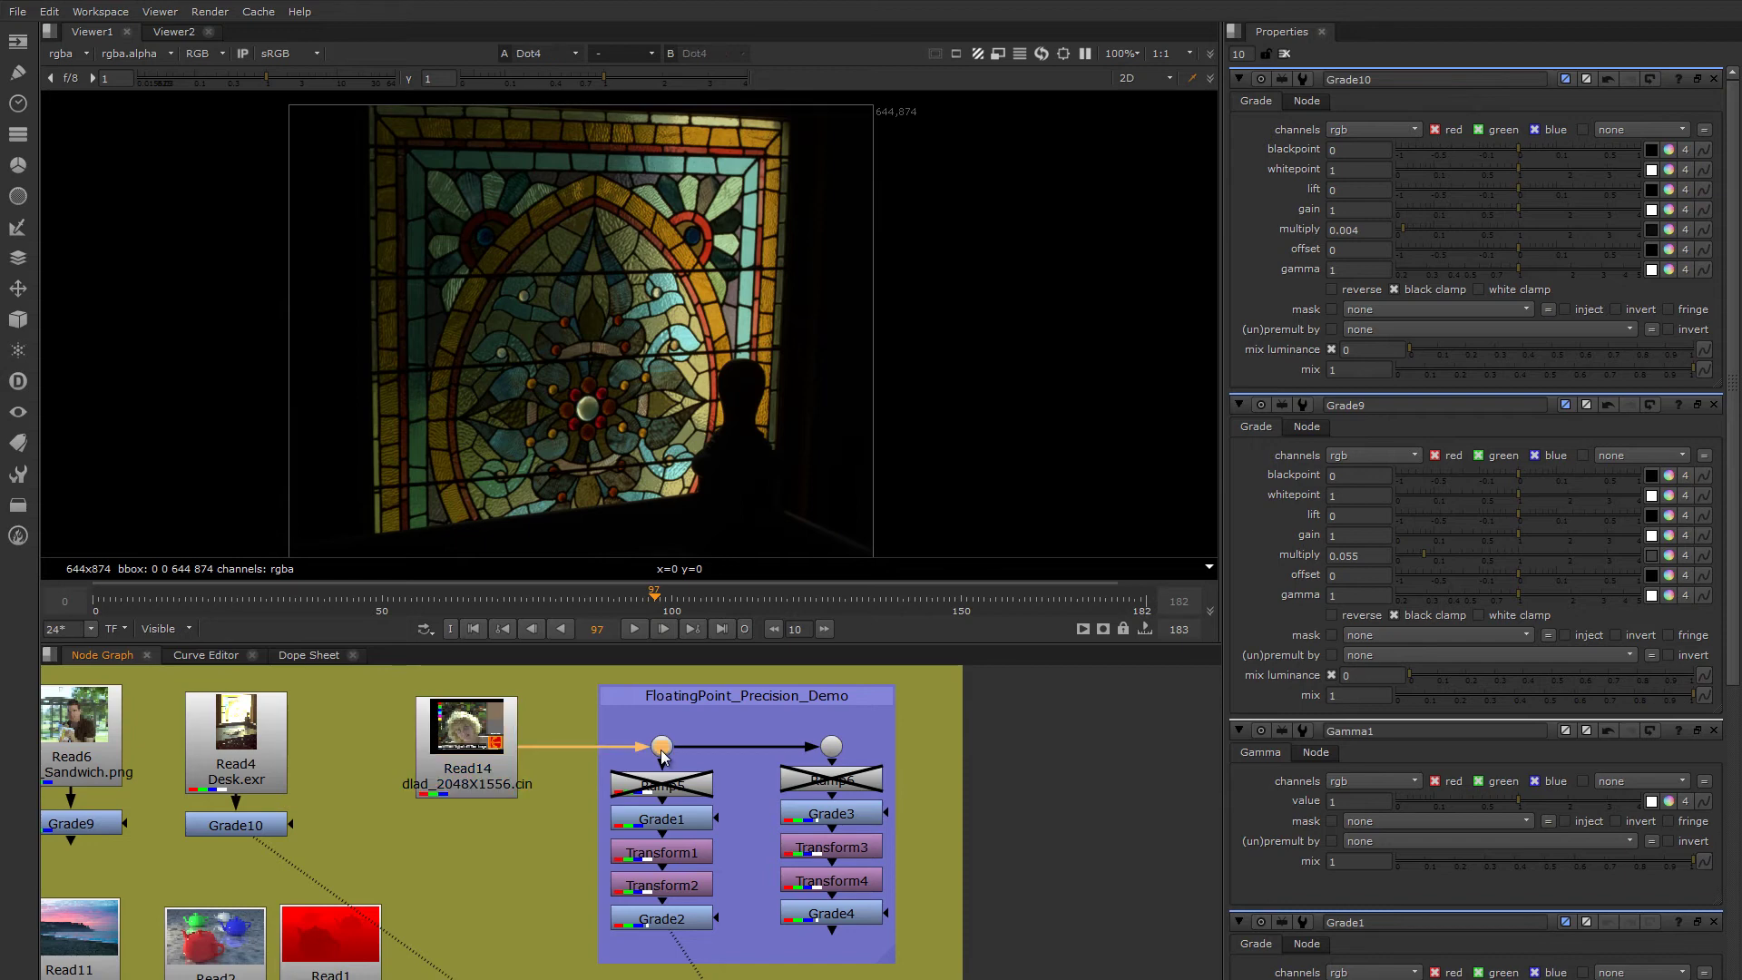
pyautogui.scroll(-4, 635, 308)
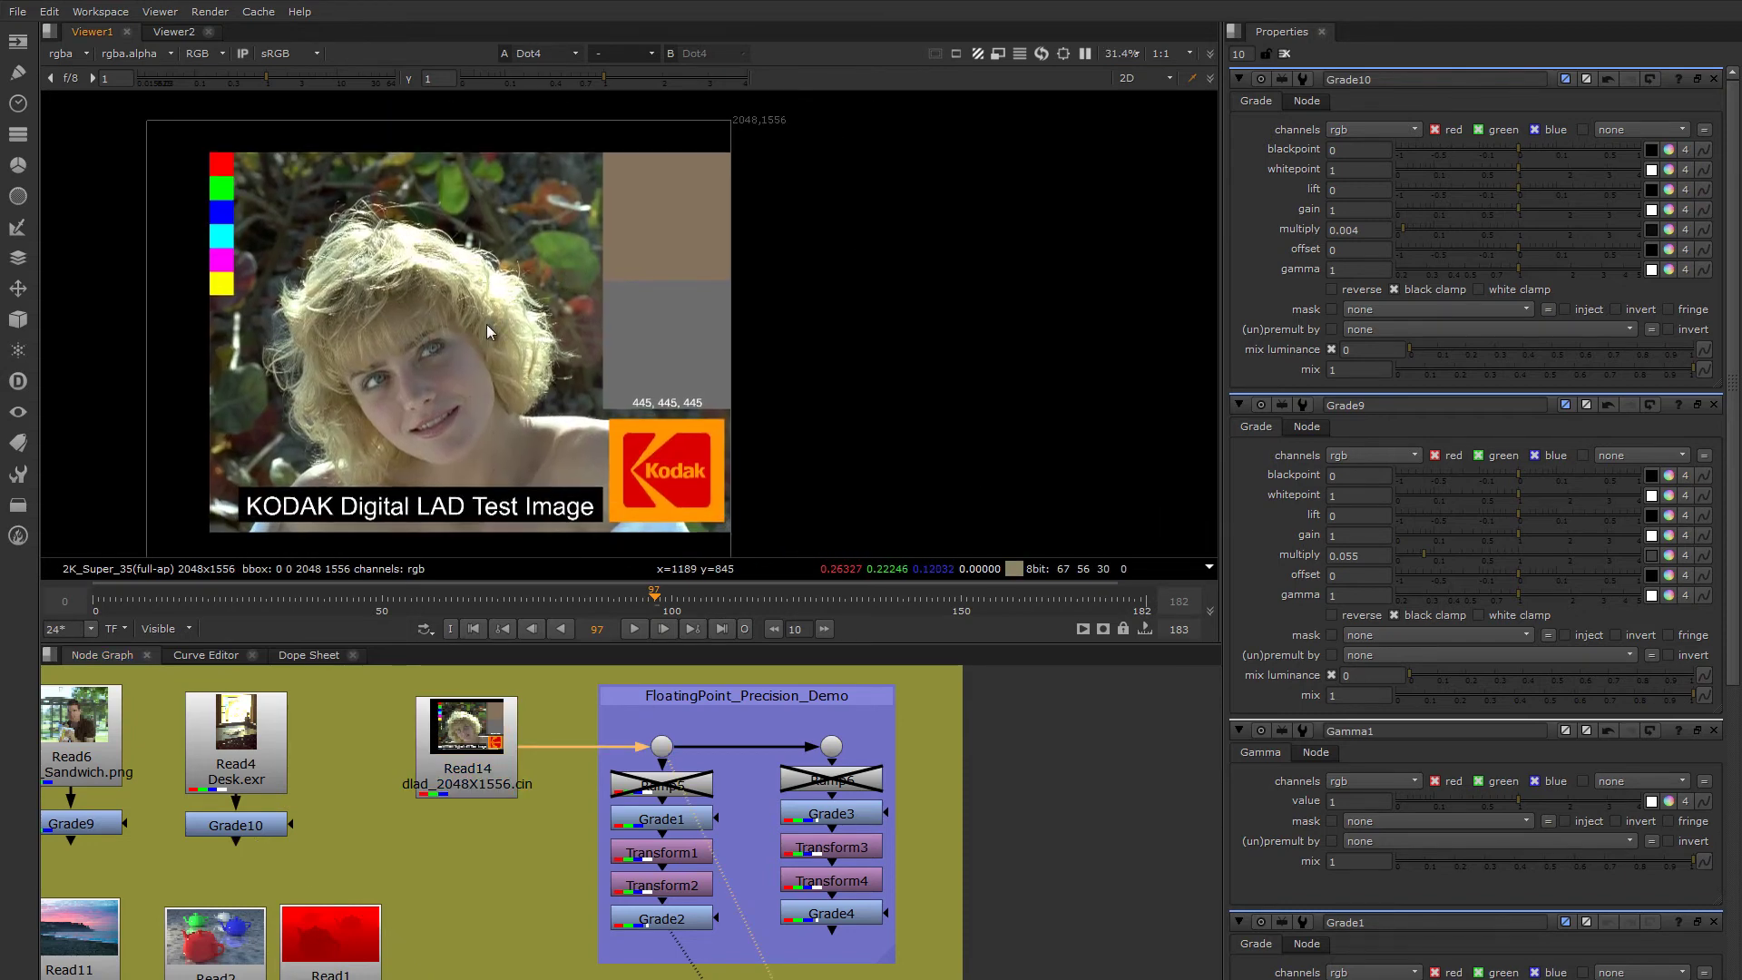
pyautogui.scroll(2, 509, 323)
pyautogui.scroll(-1, 601, 312)
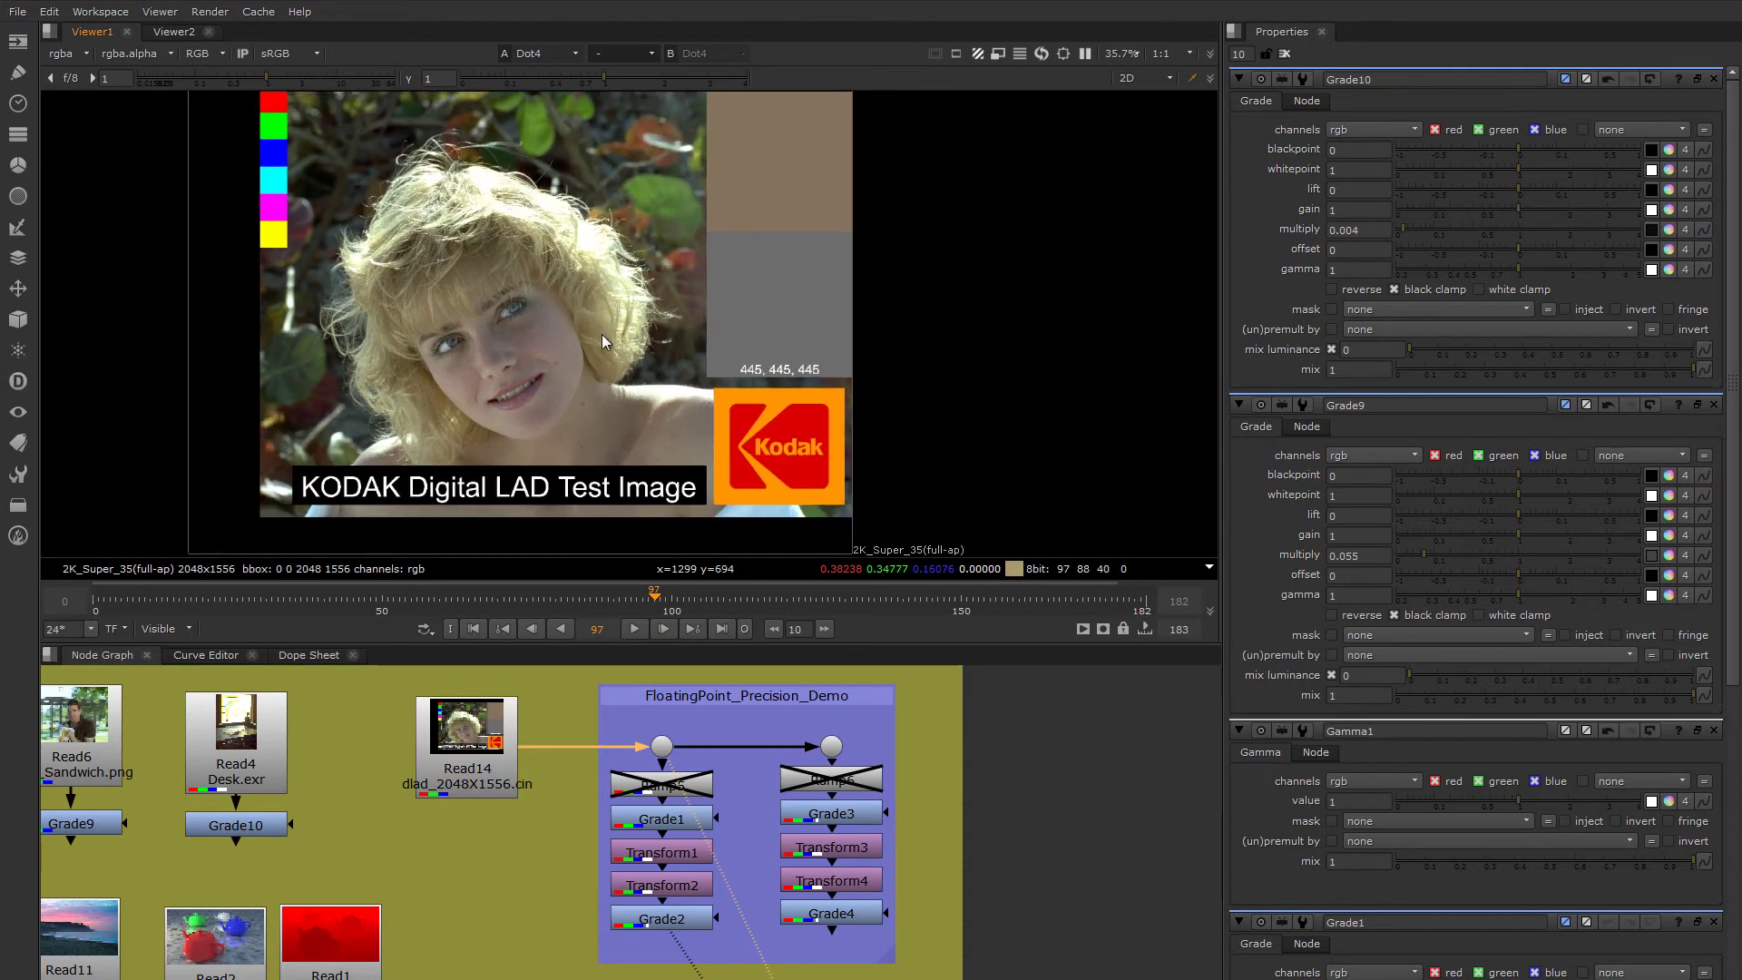
pyautogui.moveTo(601, 334); pyautogui.dragTo(556, 367, button='middle')
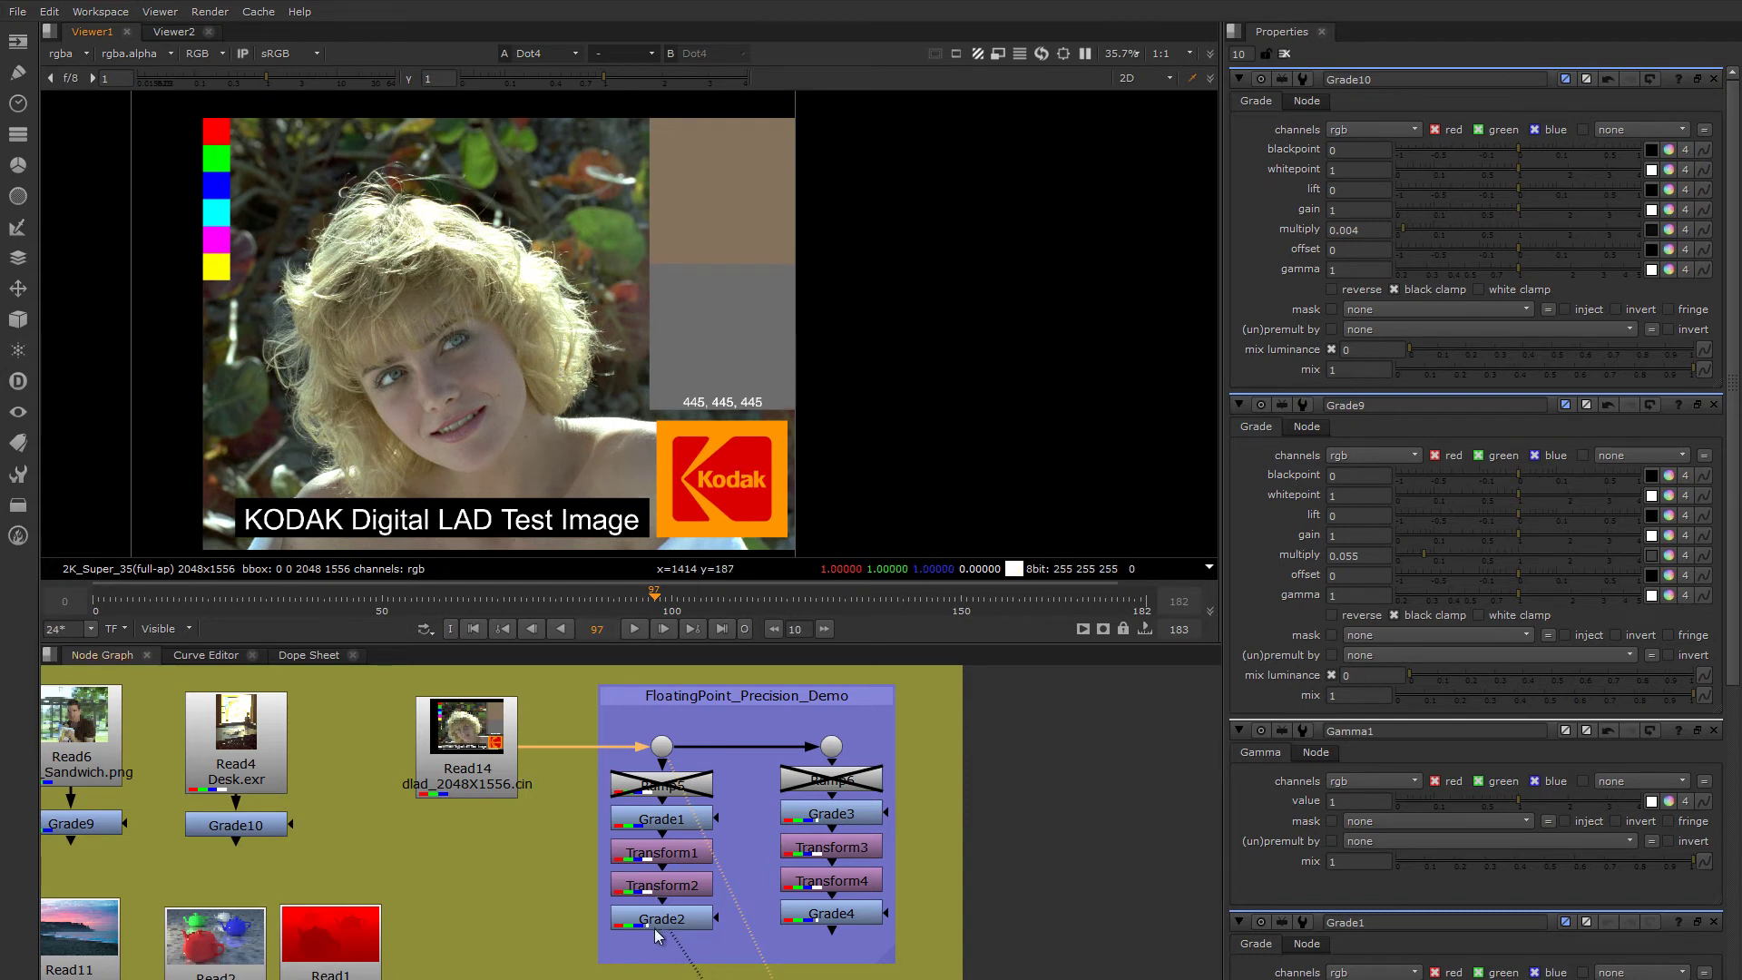
# - Open only Grade1's settings and view its blown-out white output
pyautogui.click(676, 821)
pyautogui.doubleClick(683, 821)
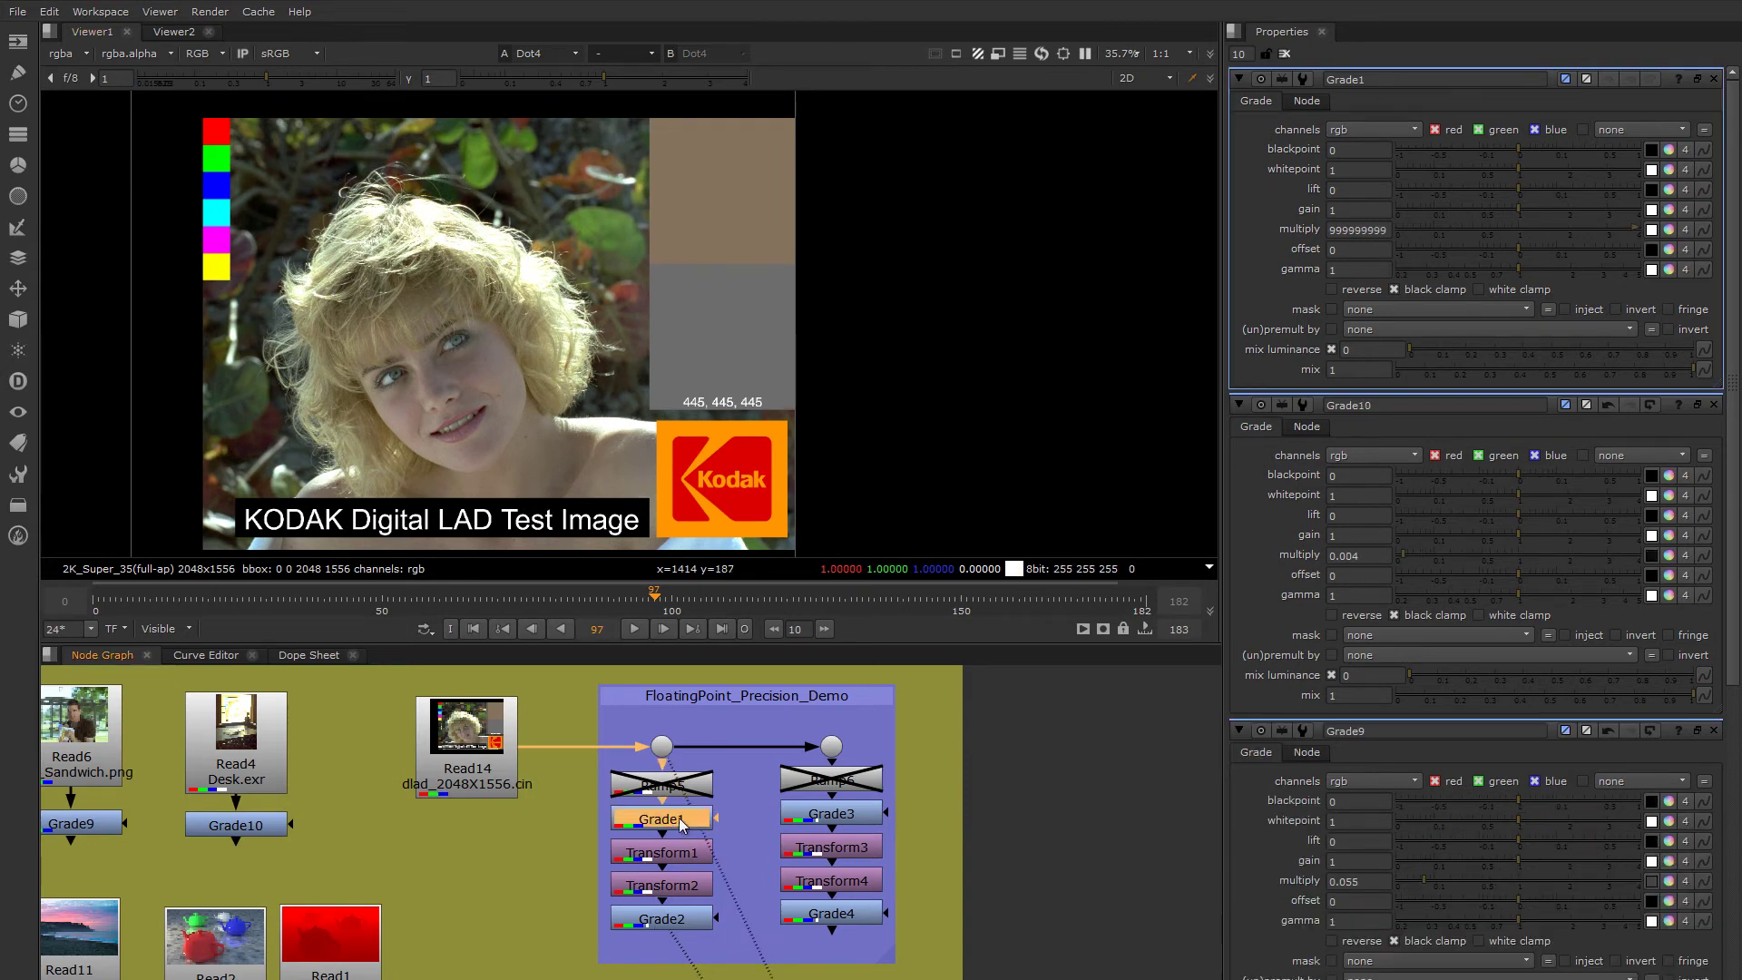
pyautogui.click(1285, 53)
pyautogui.doubleClick(659, 829)
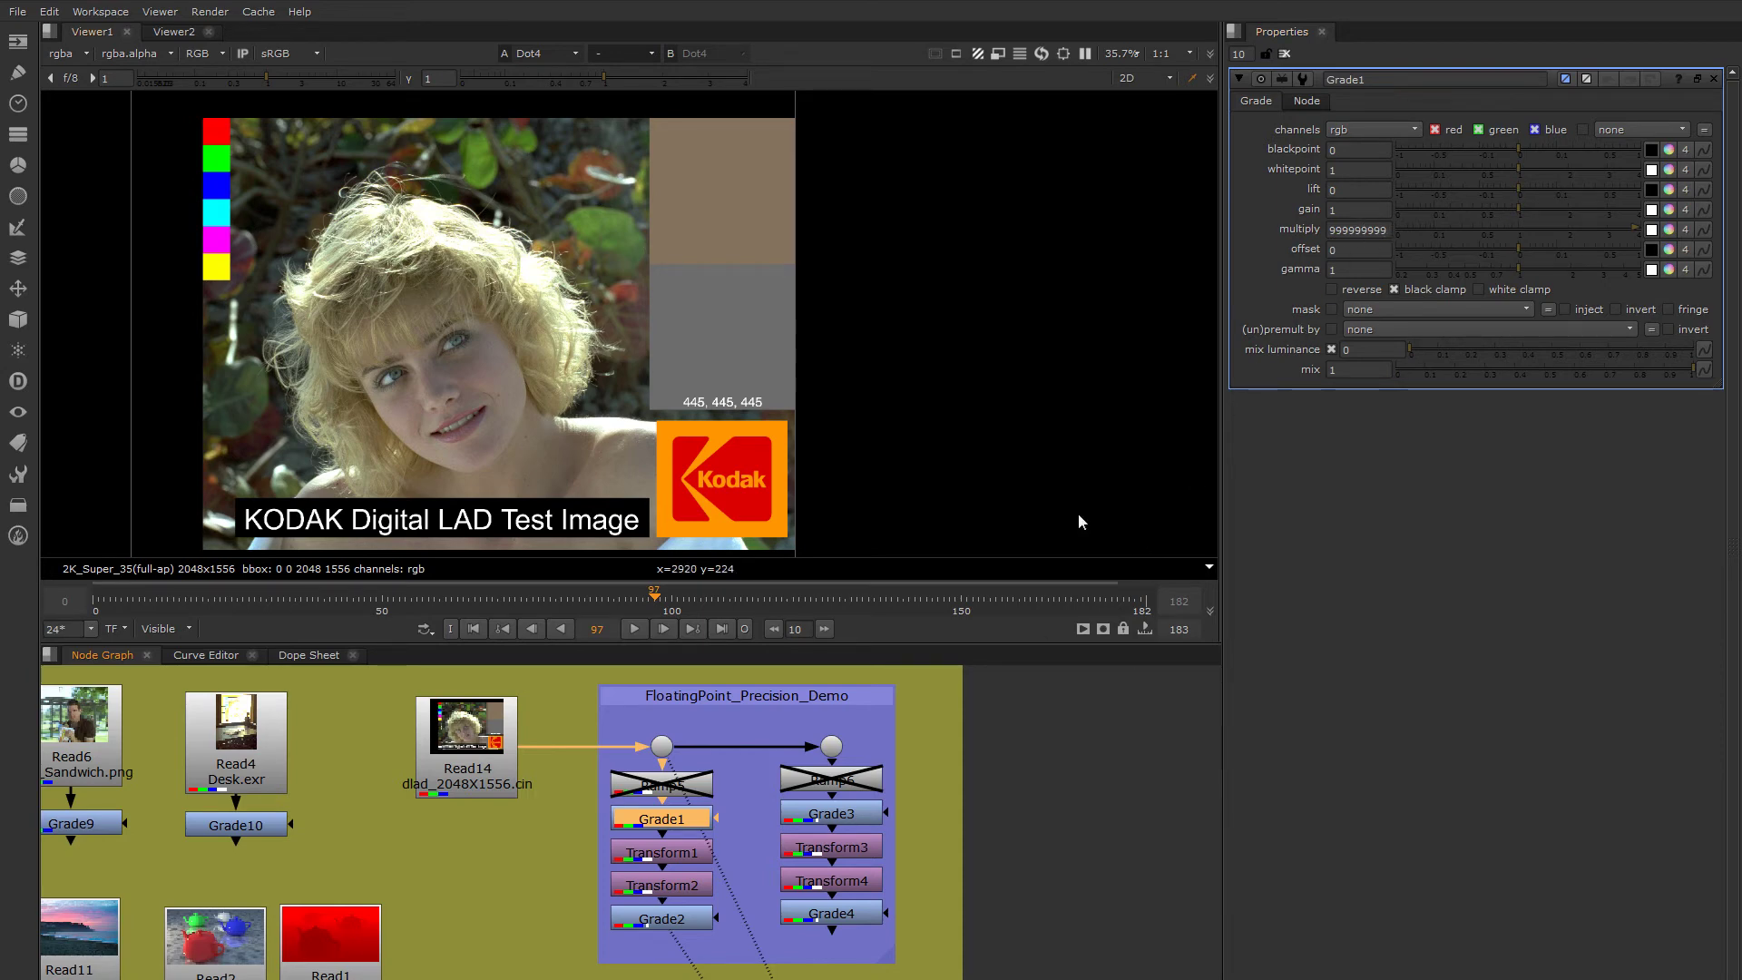
pyautogui.press('1')
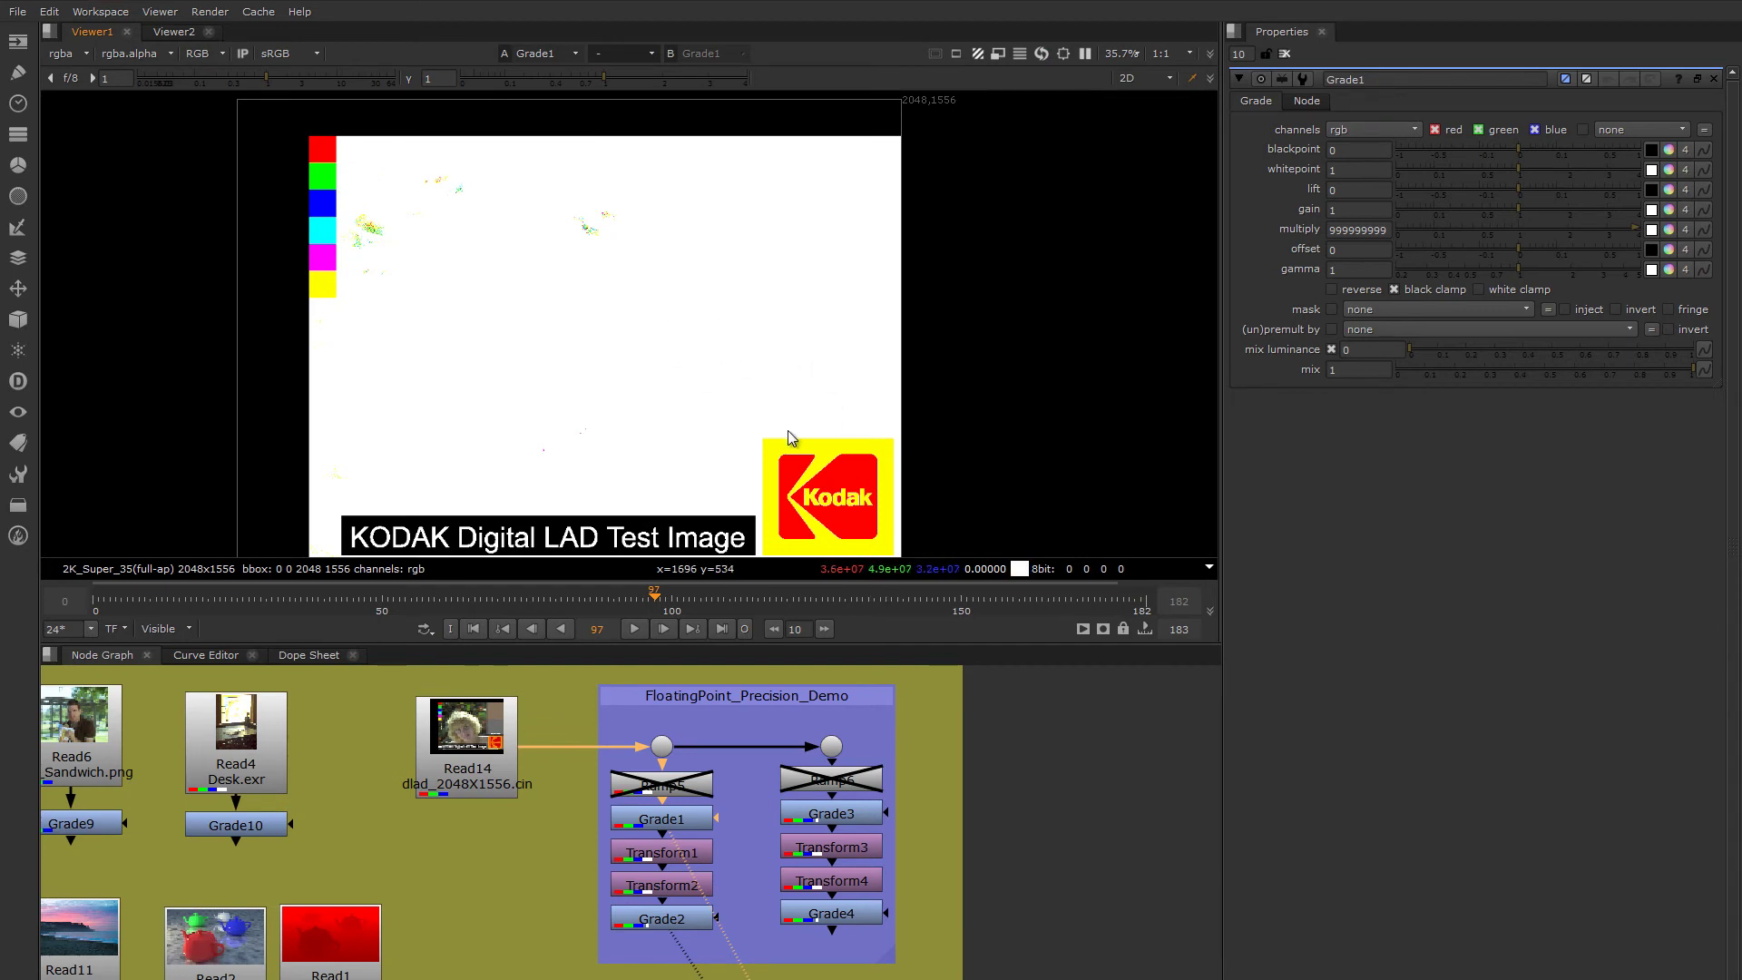
# - View Transform1, move Grade2 lower, then view Grade2's restored face image
pyautogui.click(650, 856)
pyautogui.press('1')
pyautogui.click(669, 886)
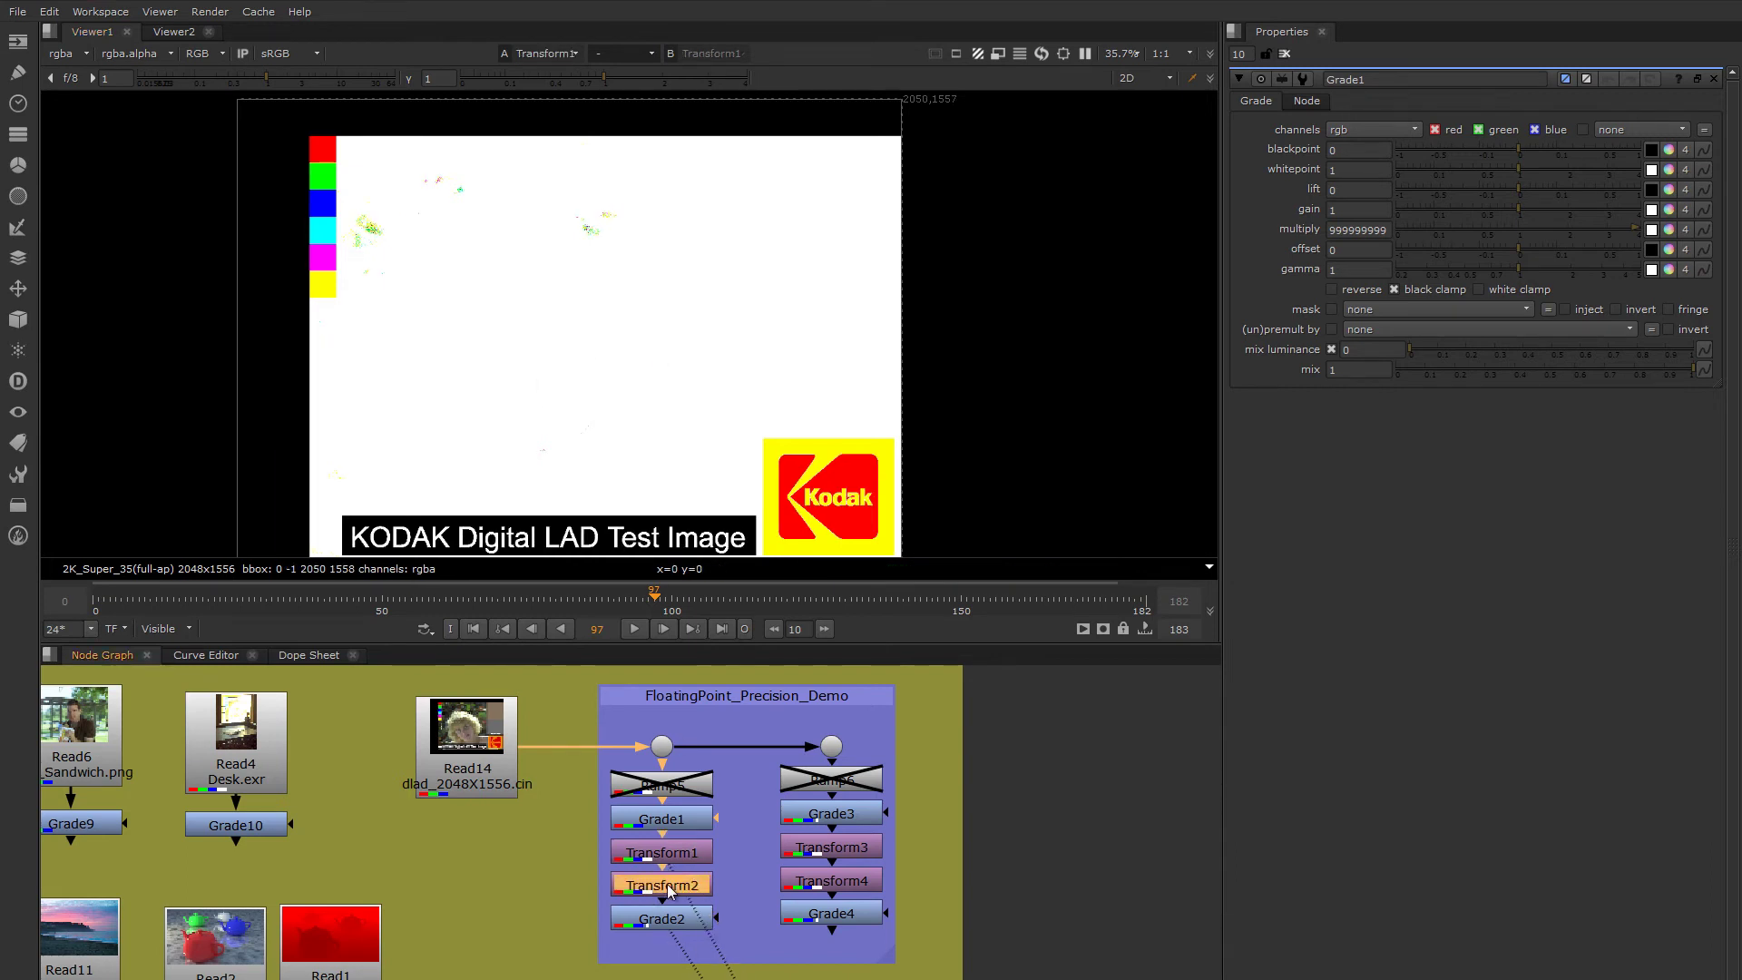
pyautogui.moveTo(669, 920); pyautogui.dragTo(670, 938)
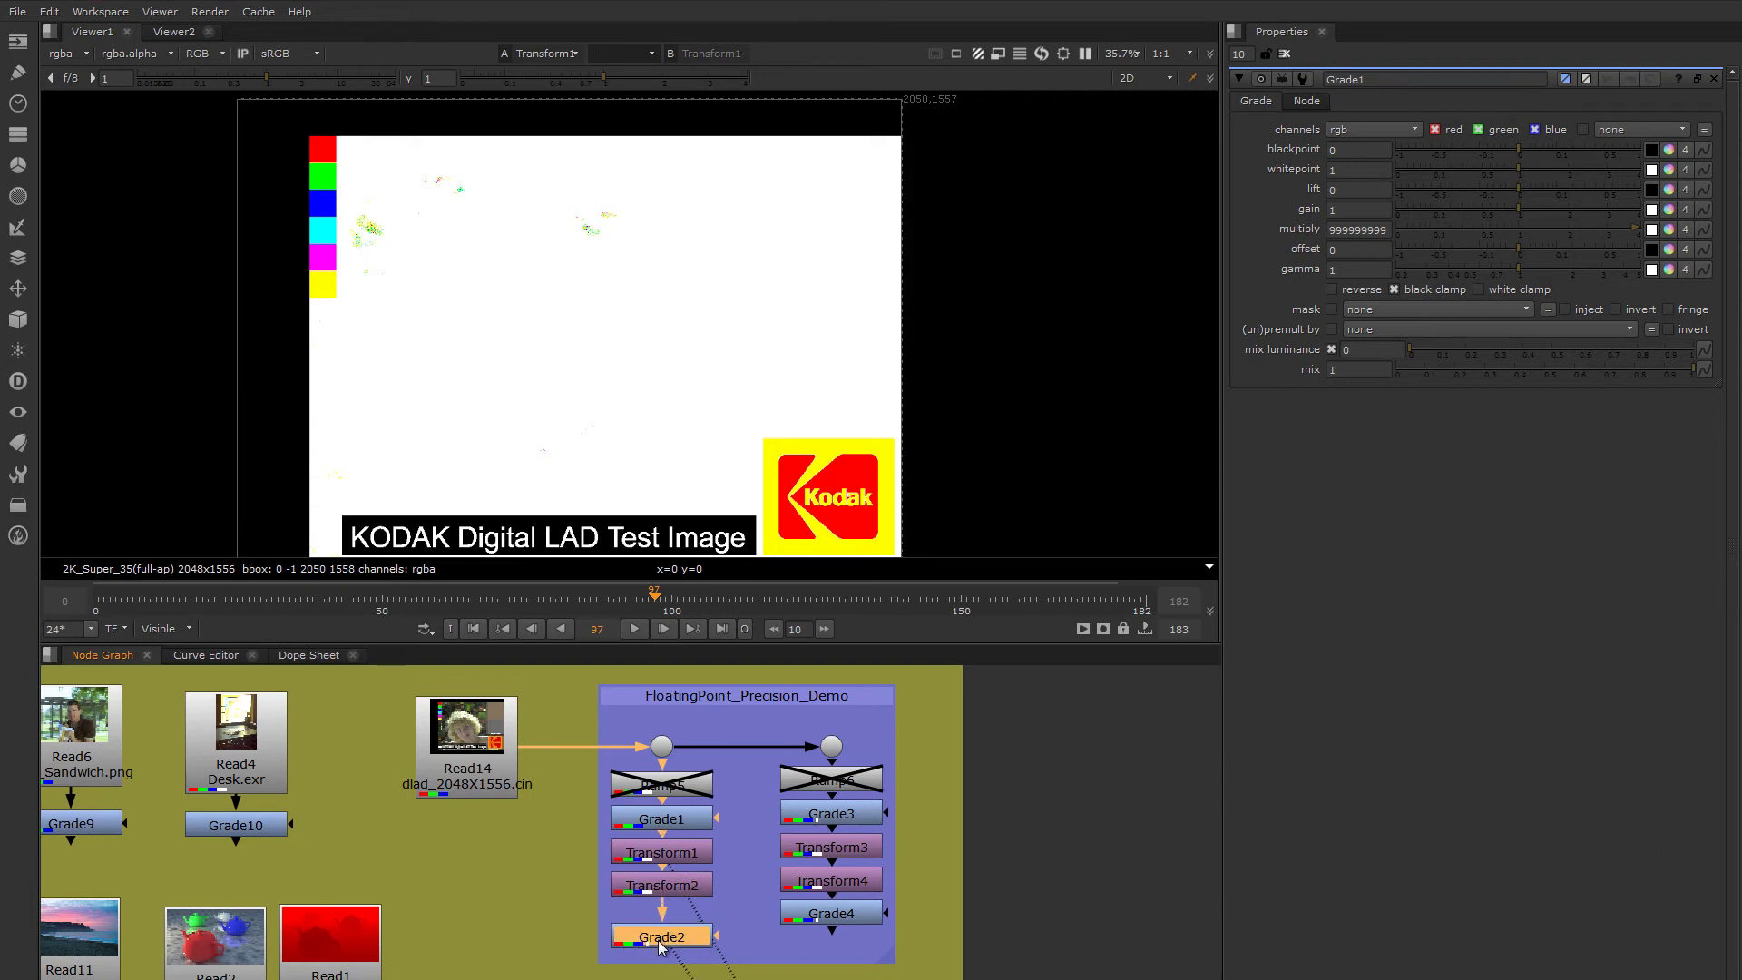
pyautogui.press('1')
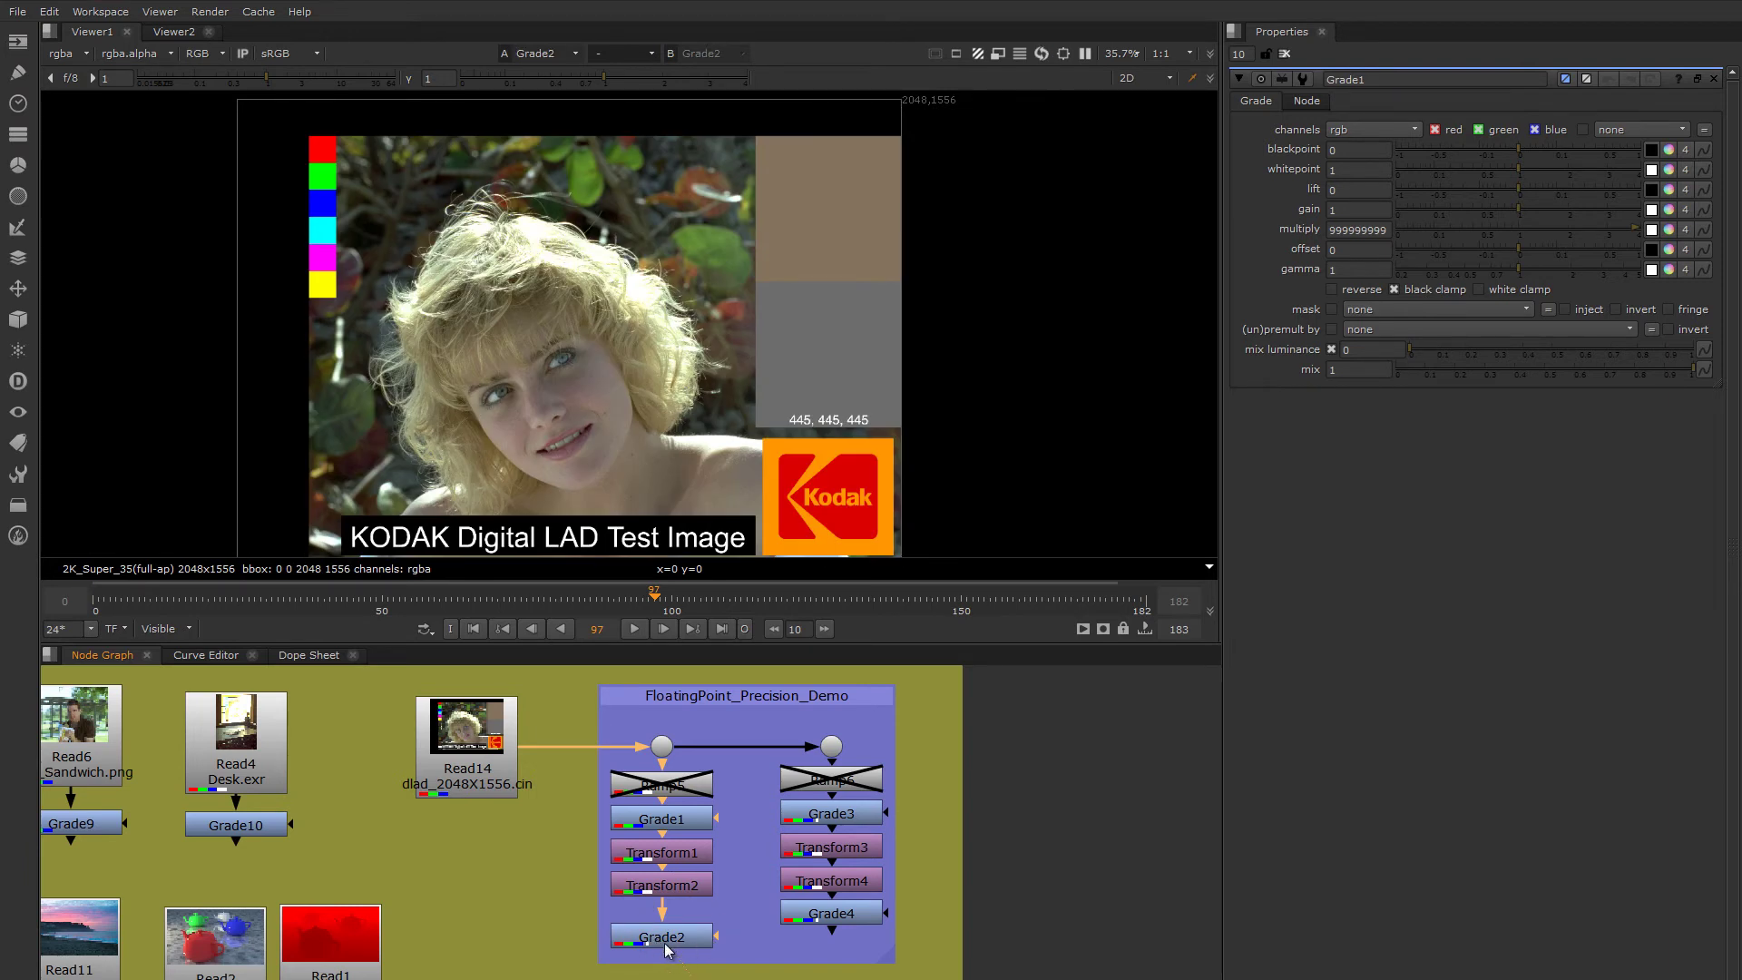
pyautogui.click(467, 744)
pyautogui.press('1')
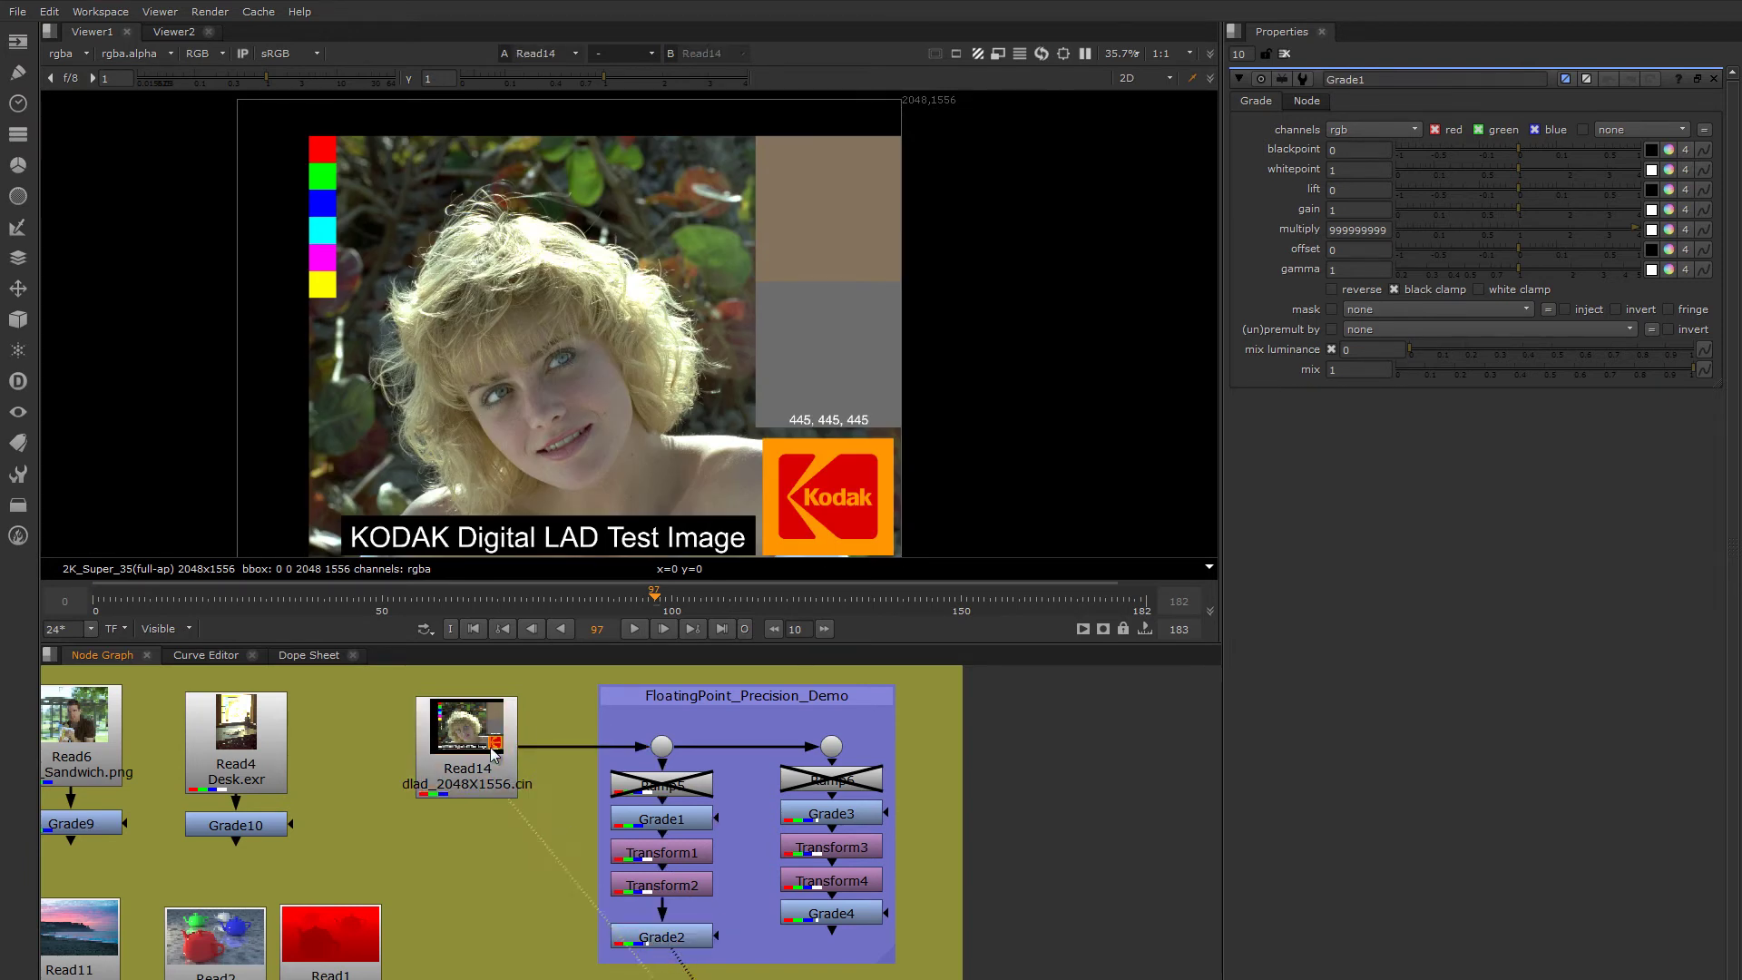
pyautogui.click(674, 947)
pyautogui.press('1')
pyautogui.scroll(10, 650, 409)
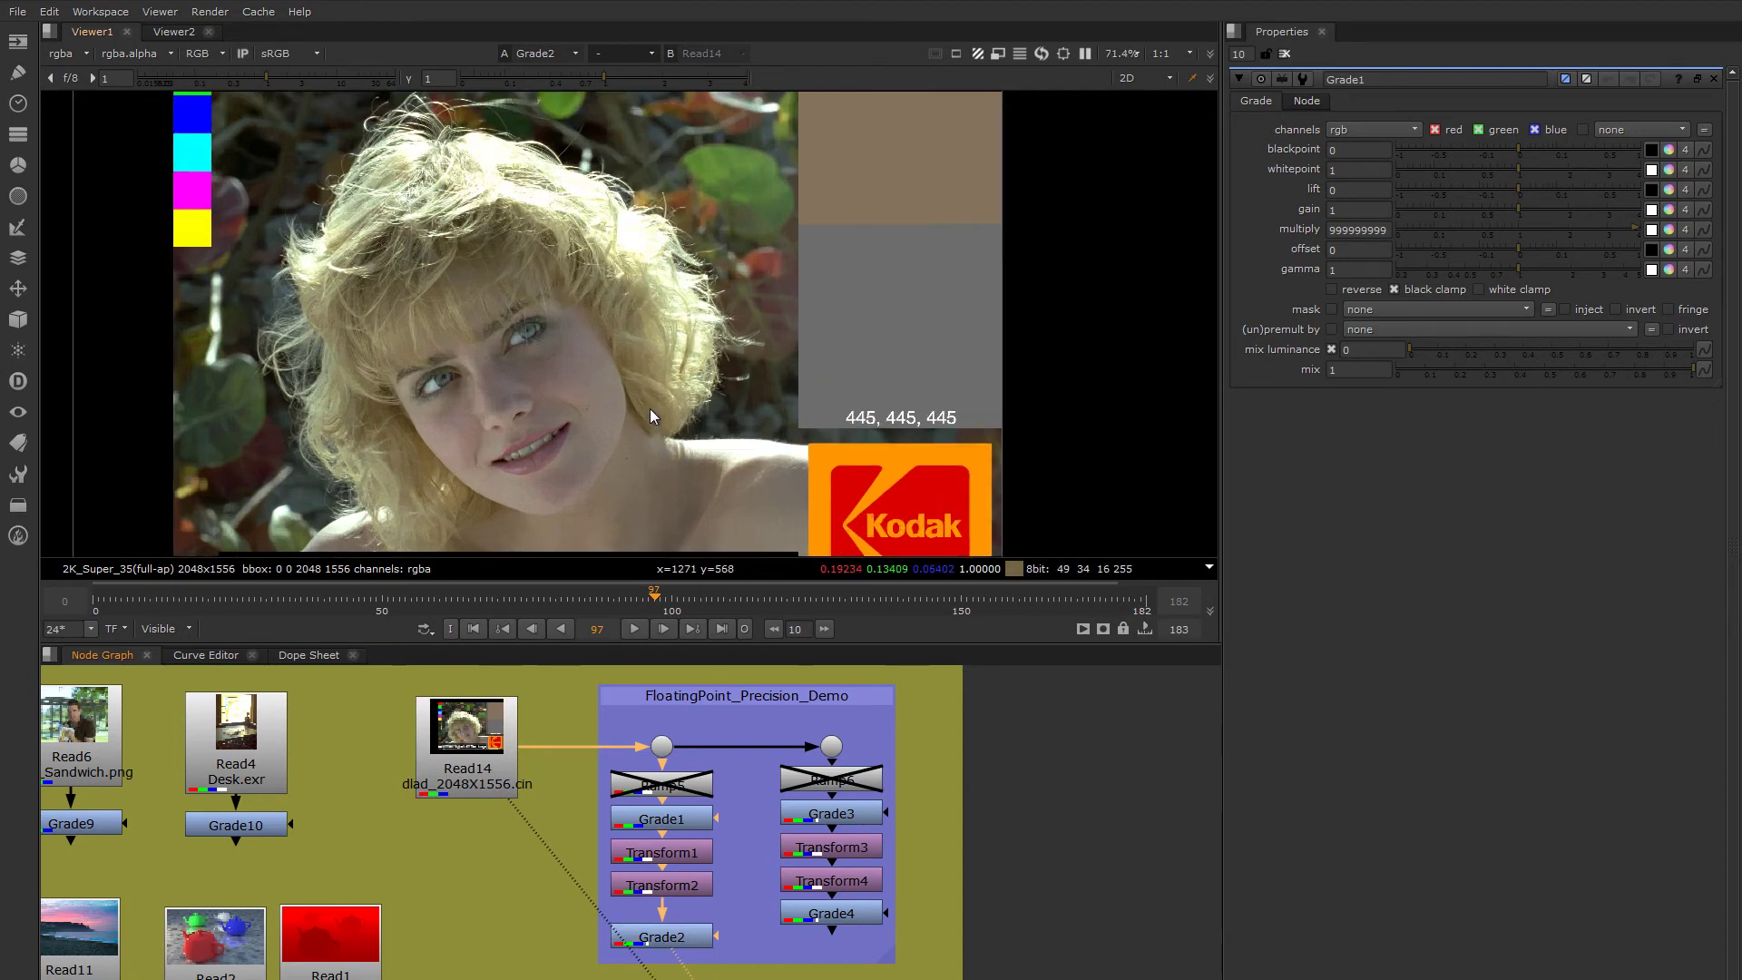
pyautogui.press('2')
pyautogui.scroll(7, 707, 300)
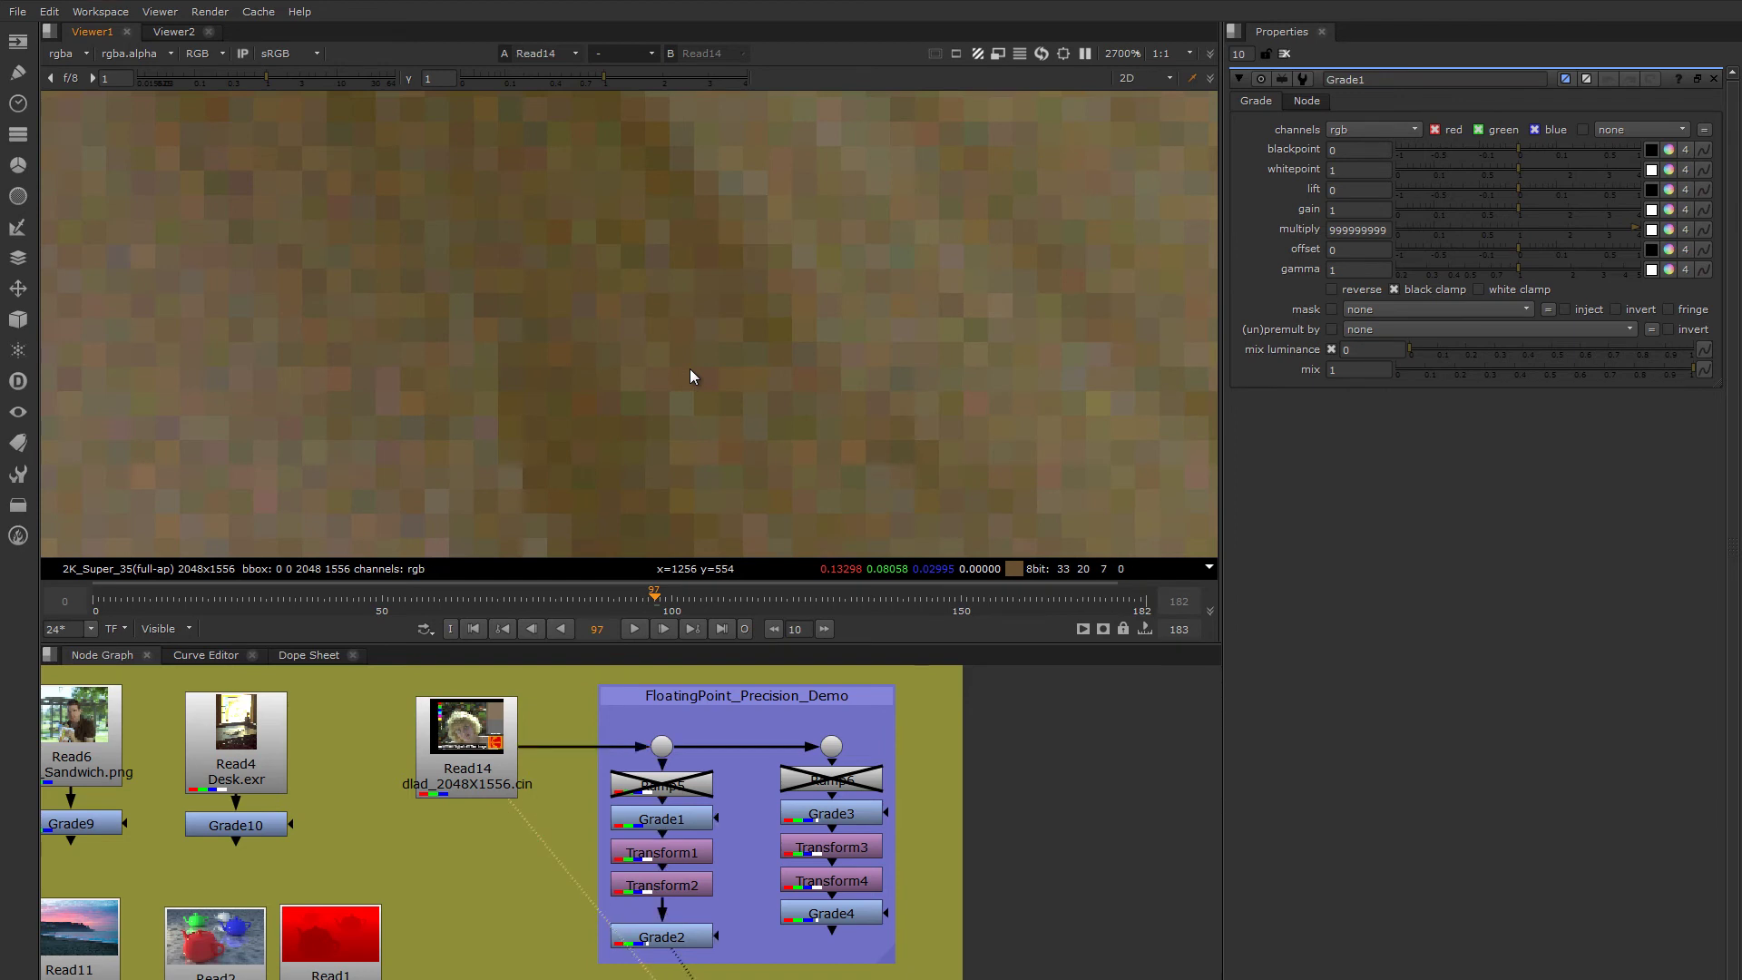
pyautogui.press('1')
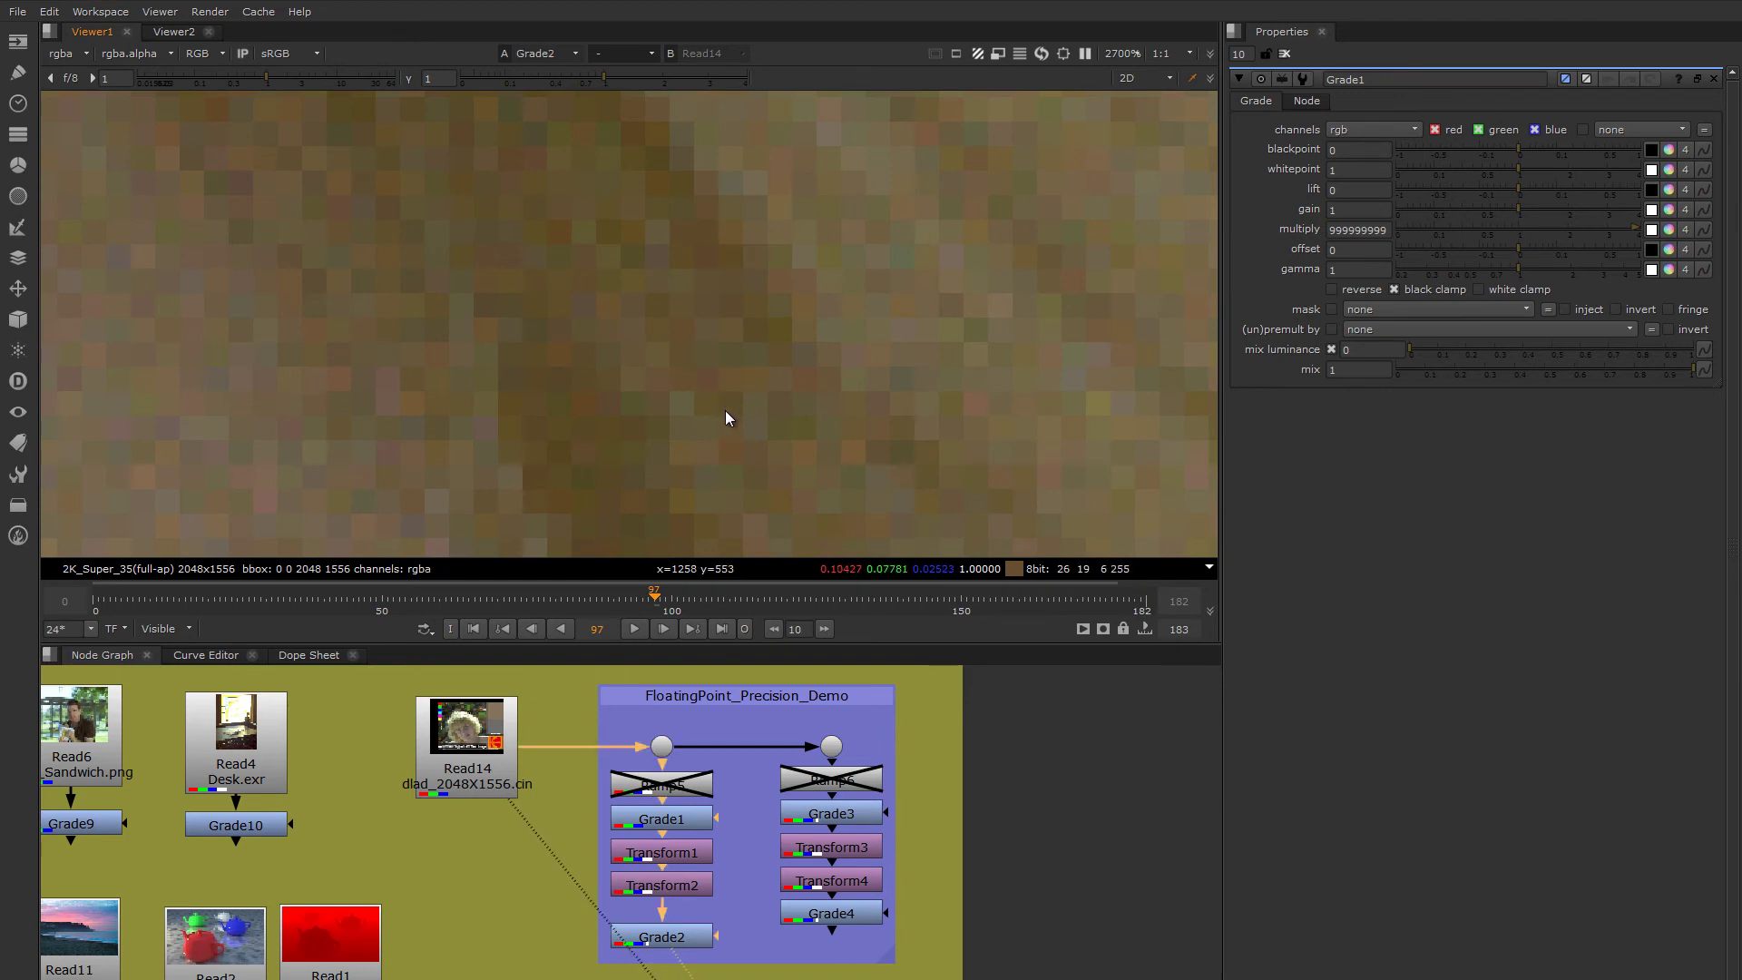
pyautogui.press('2')
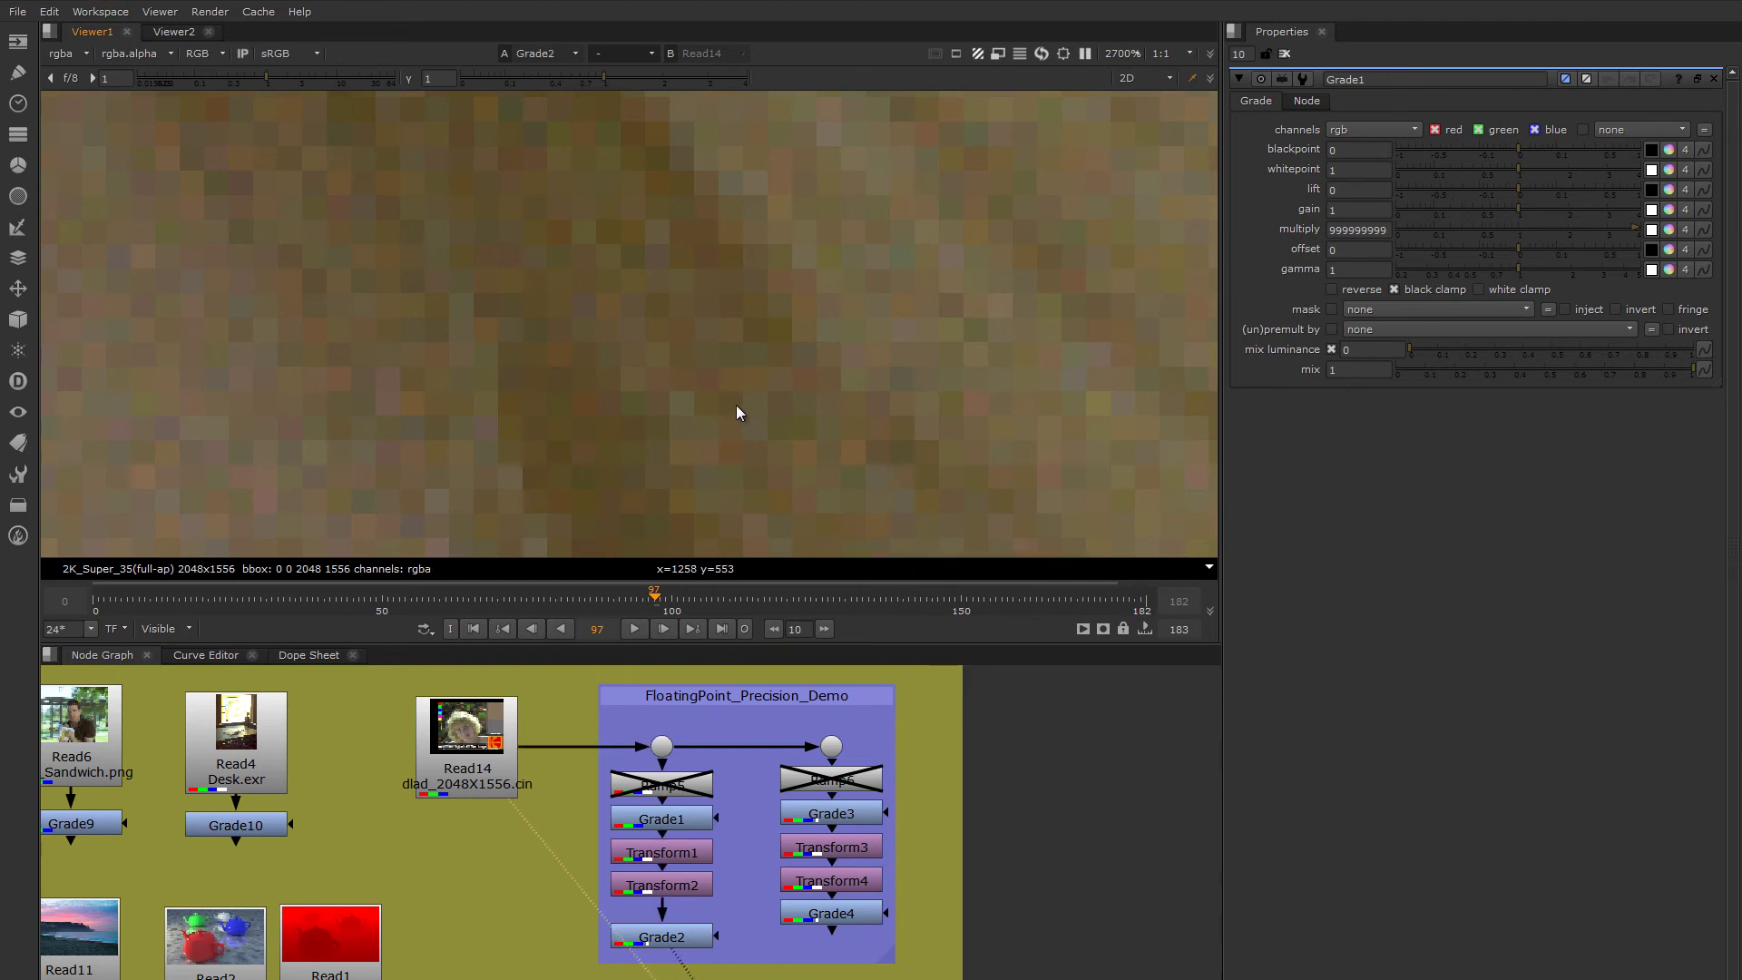
pyautogui.press('1')
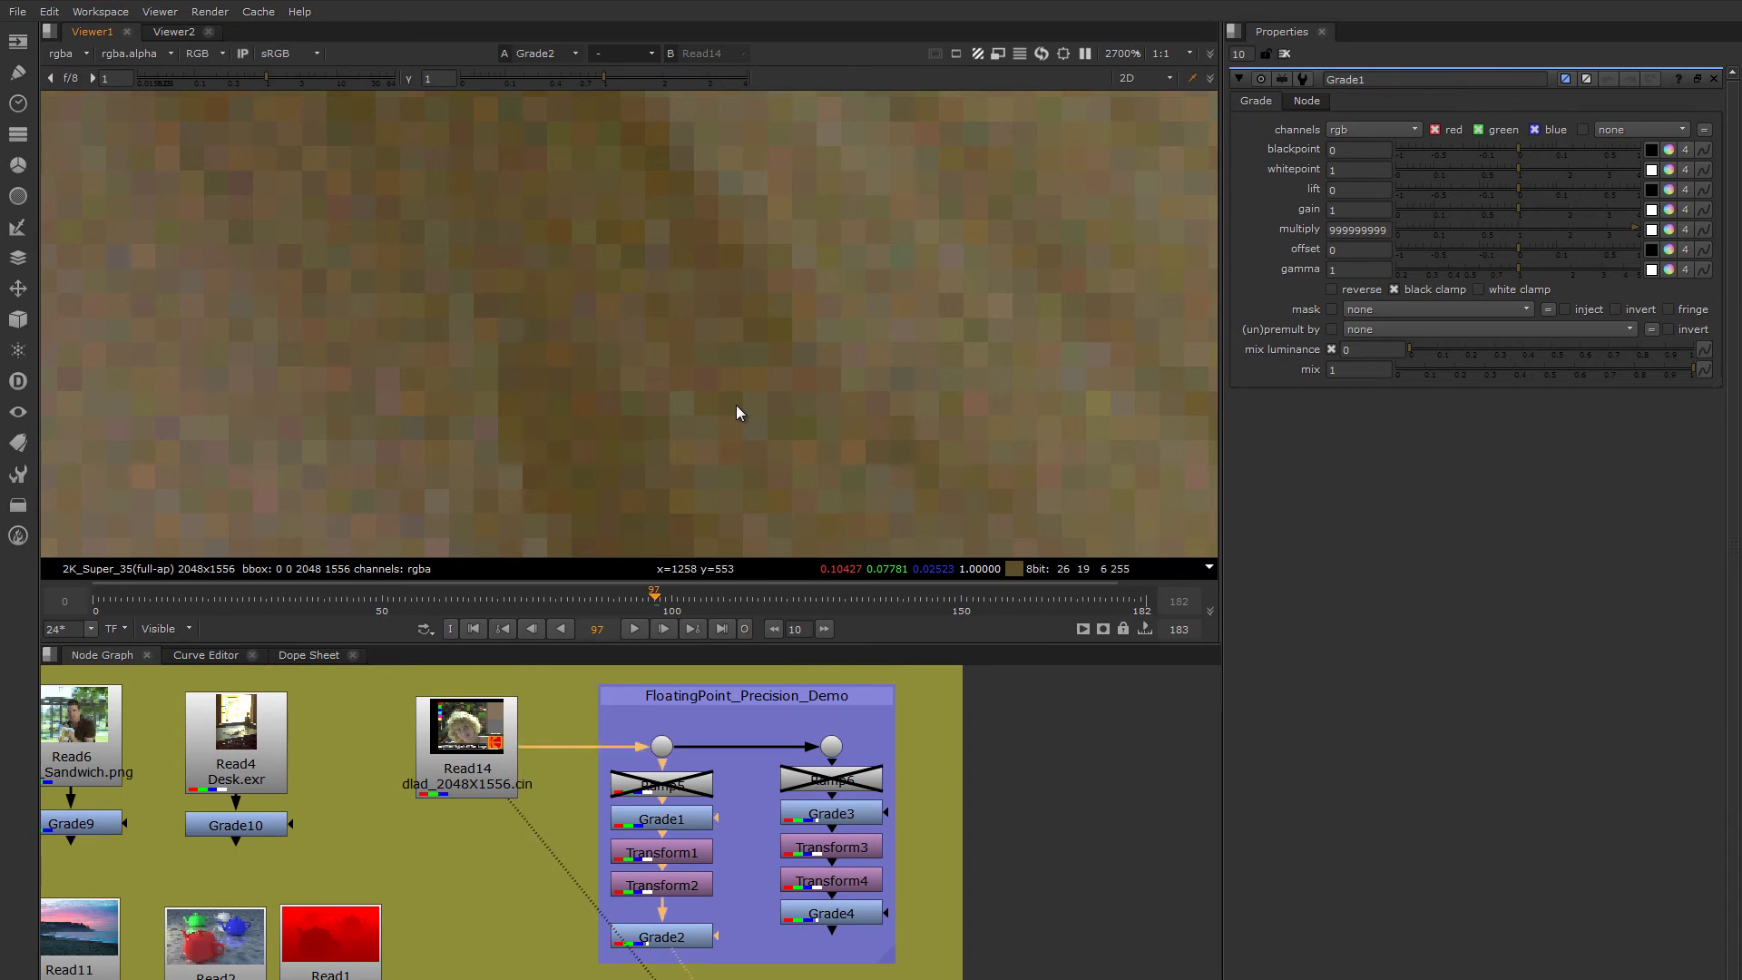
pyautogui.scroll(-8, 737, 406)
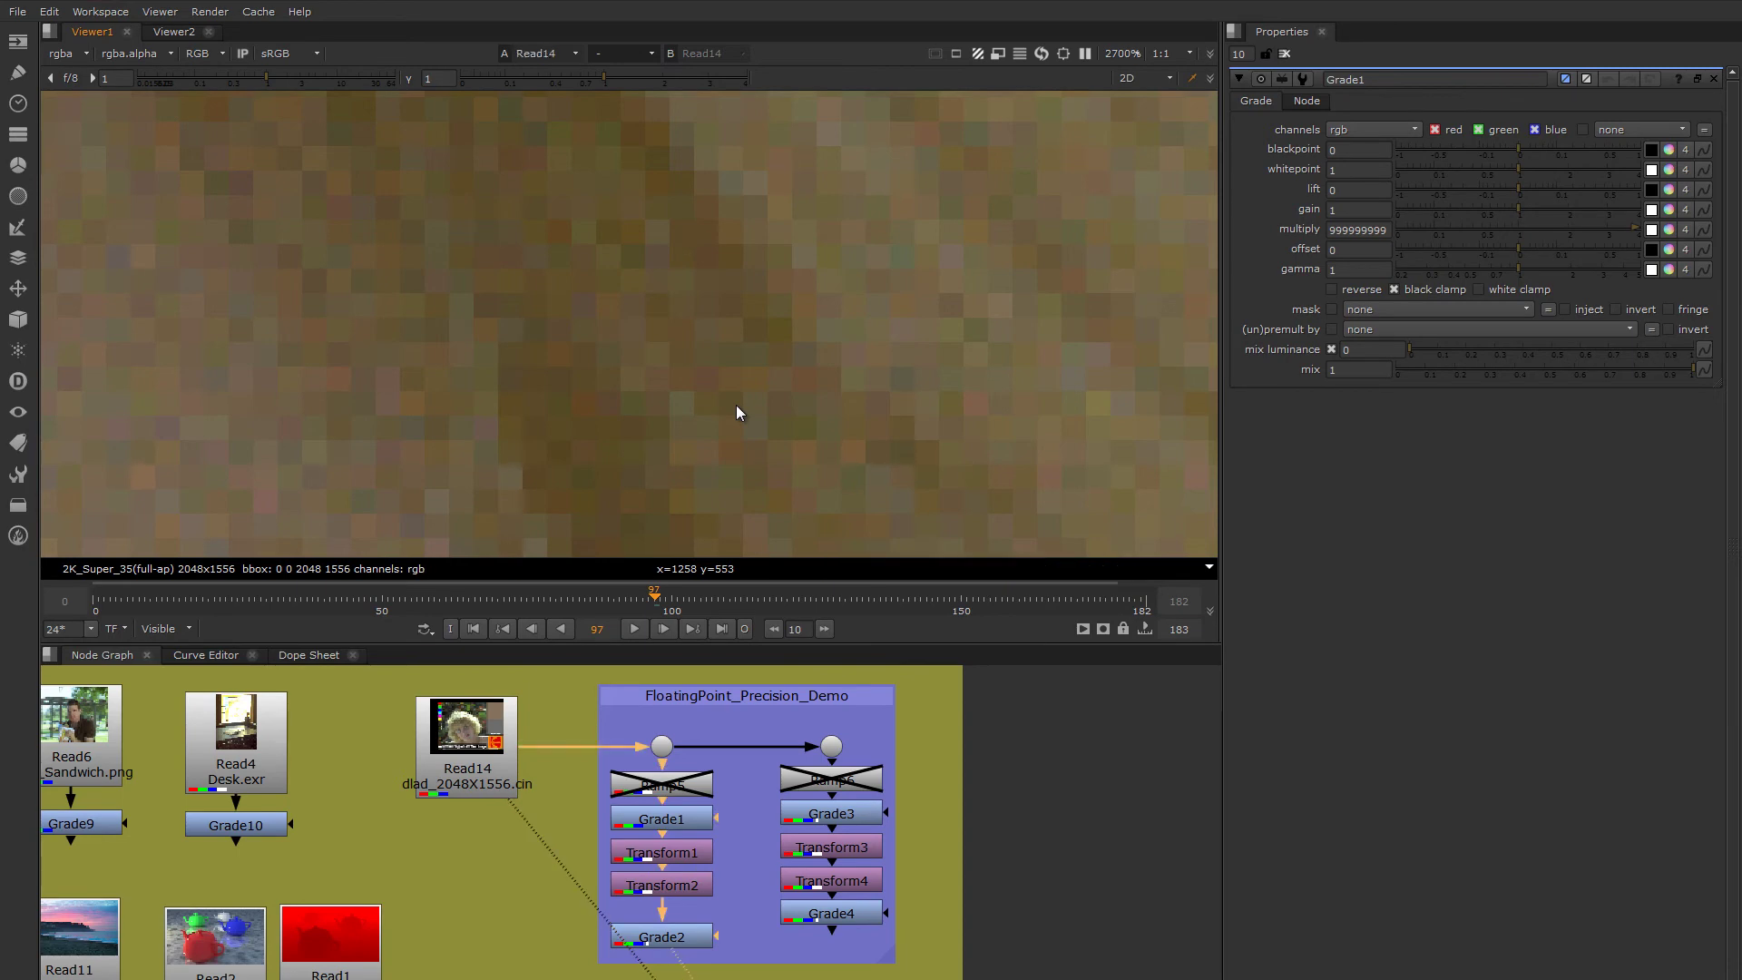
pyautogui.scroll(-4, 737, 410)
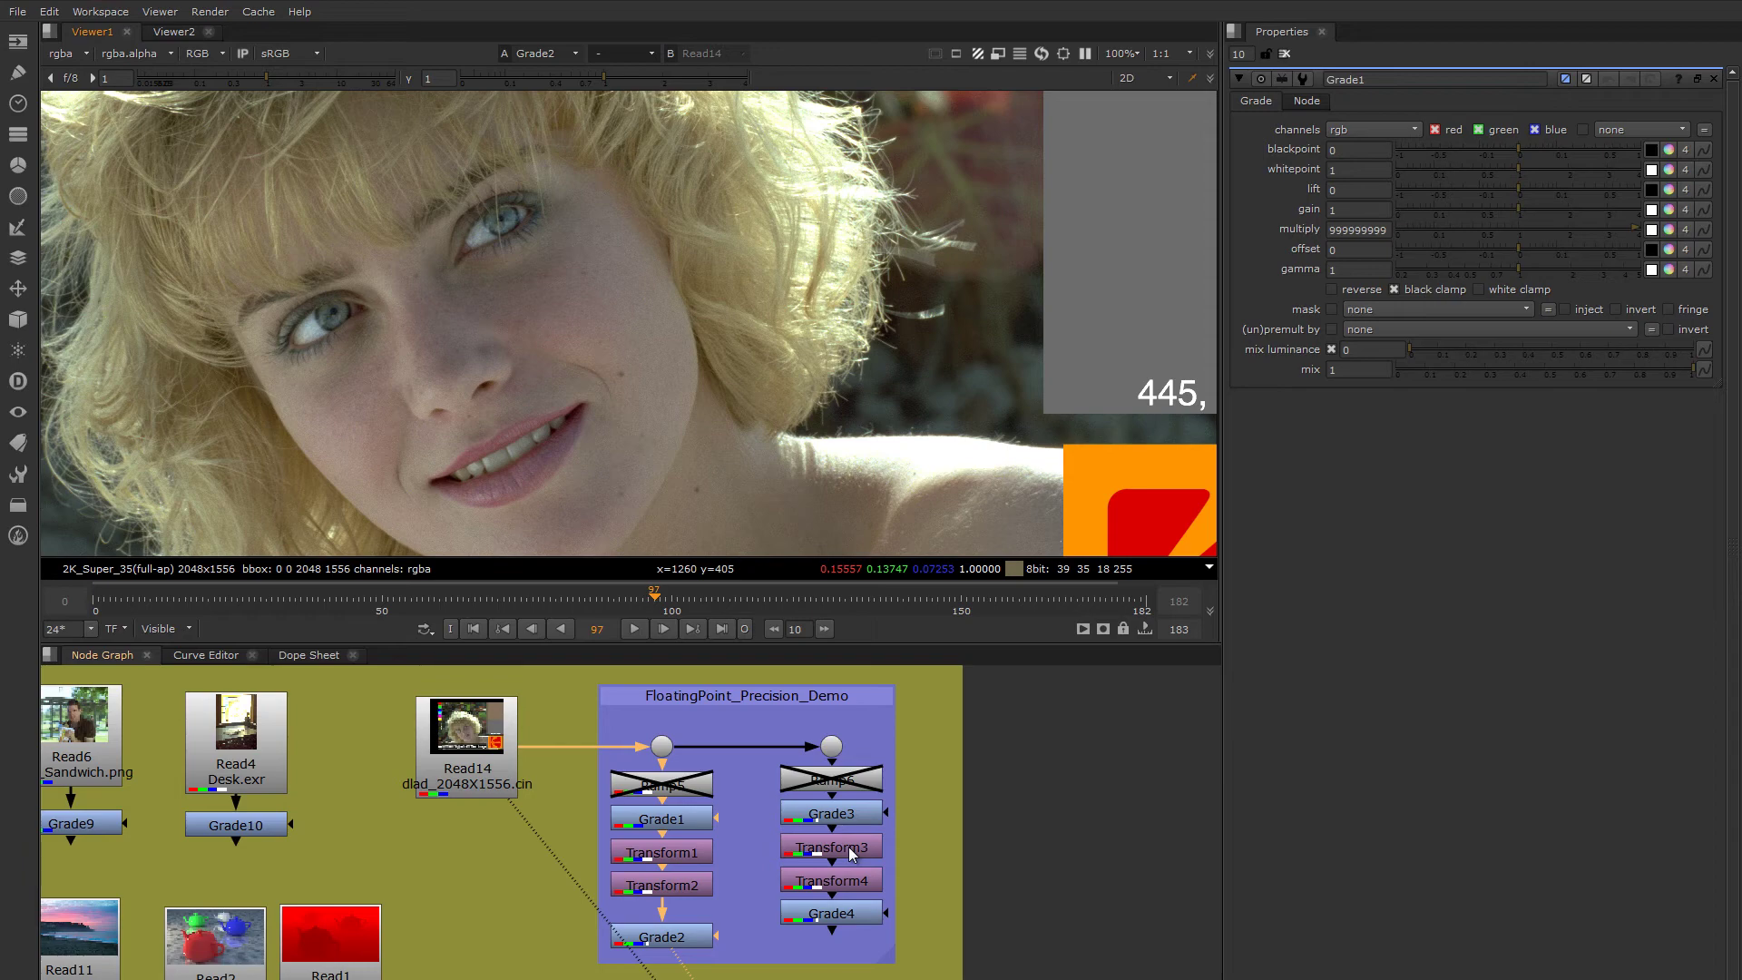
pyautogui.scroll(-5, 946, 903)
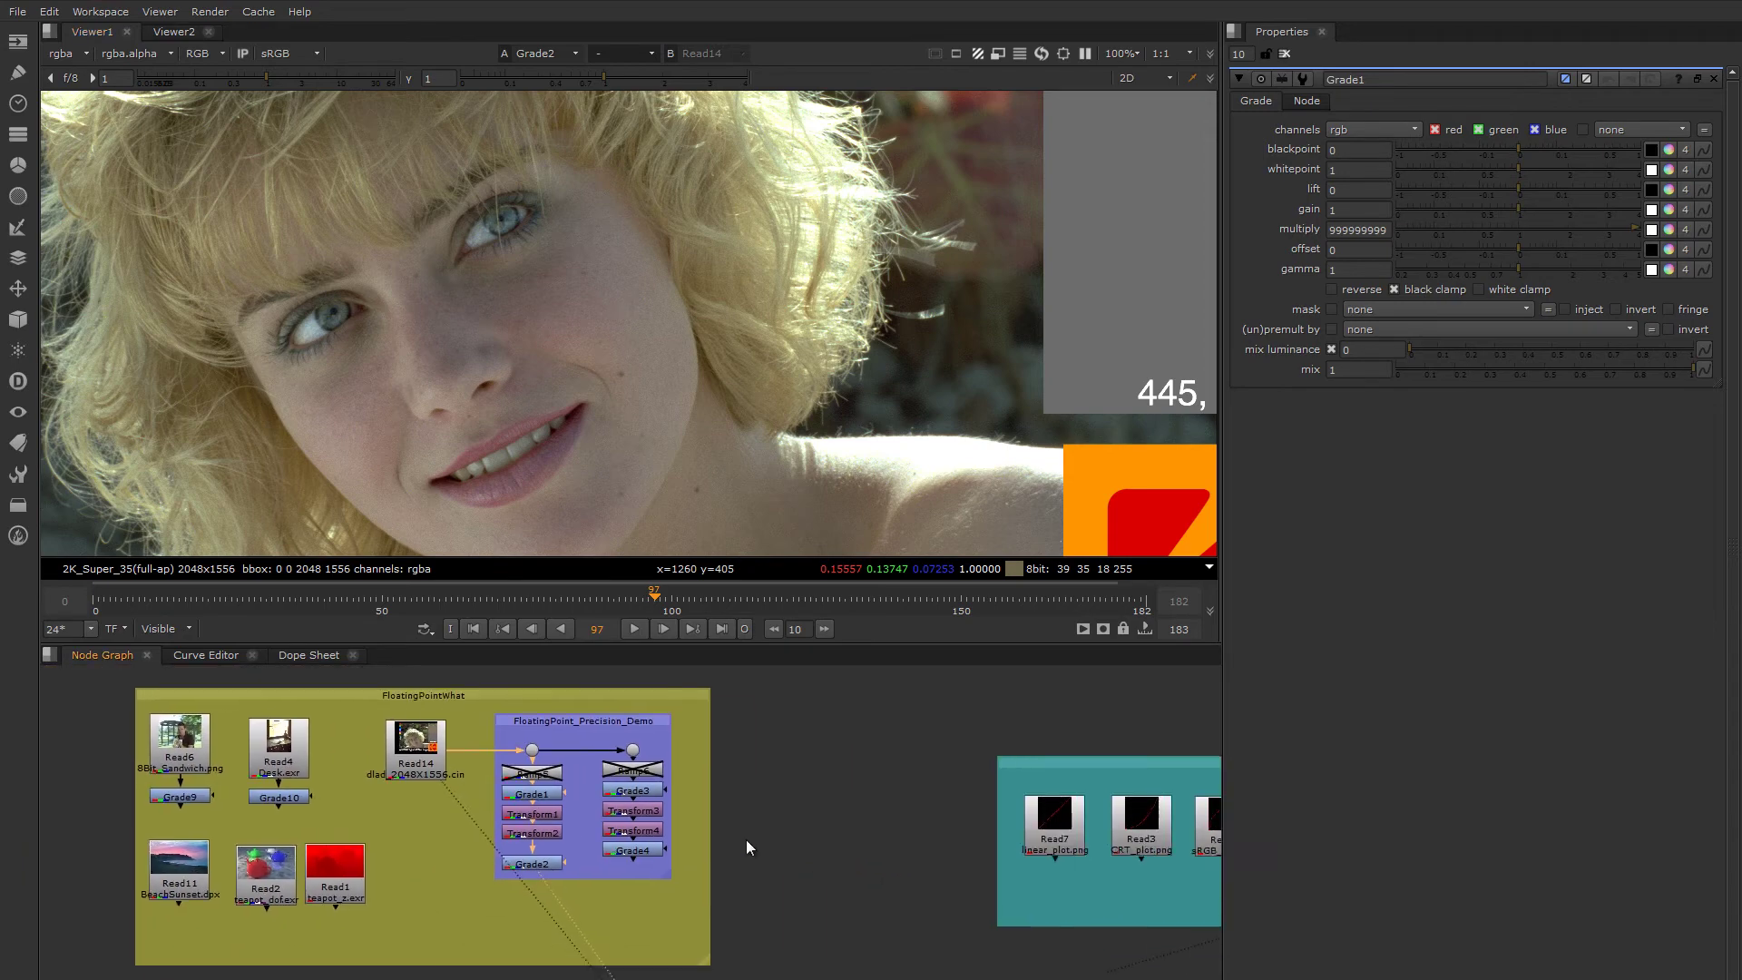
# - Pan the Node Graph to the GammaWhatWhy backdrop and centre its nodes
pyautogui.moveTo(1025, 895); pyautogui.dragTo(558, 866, button='middle')
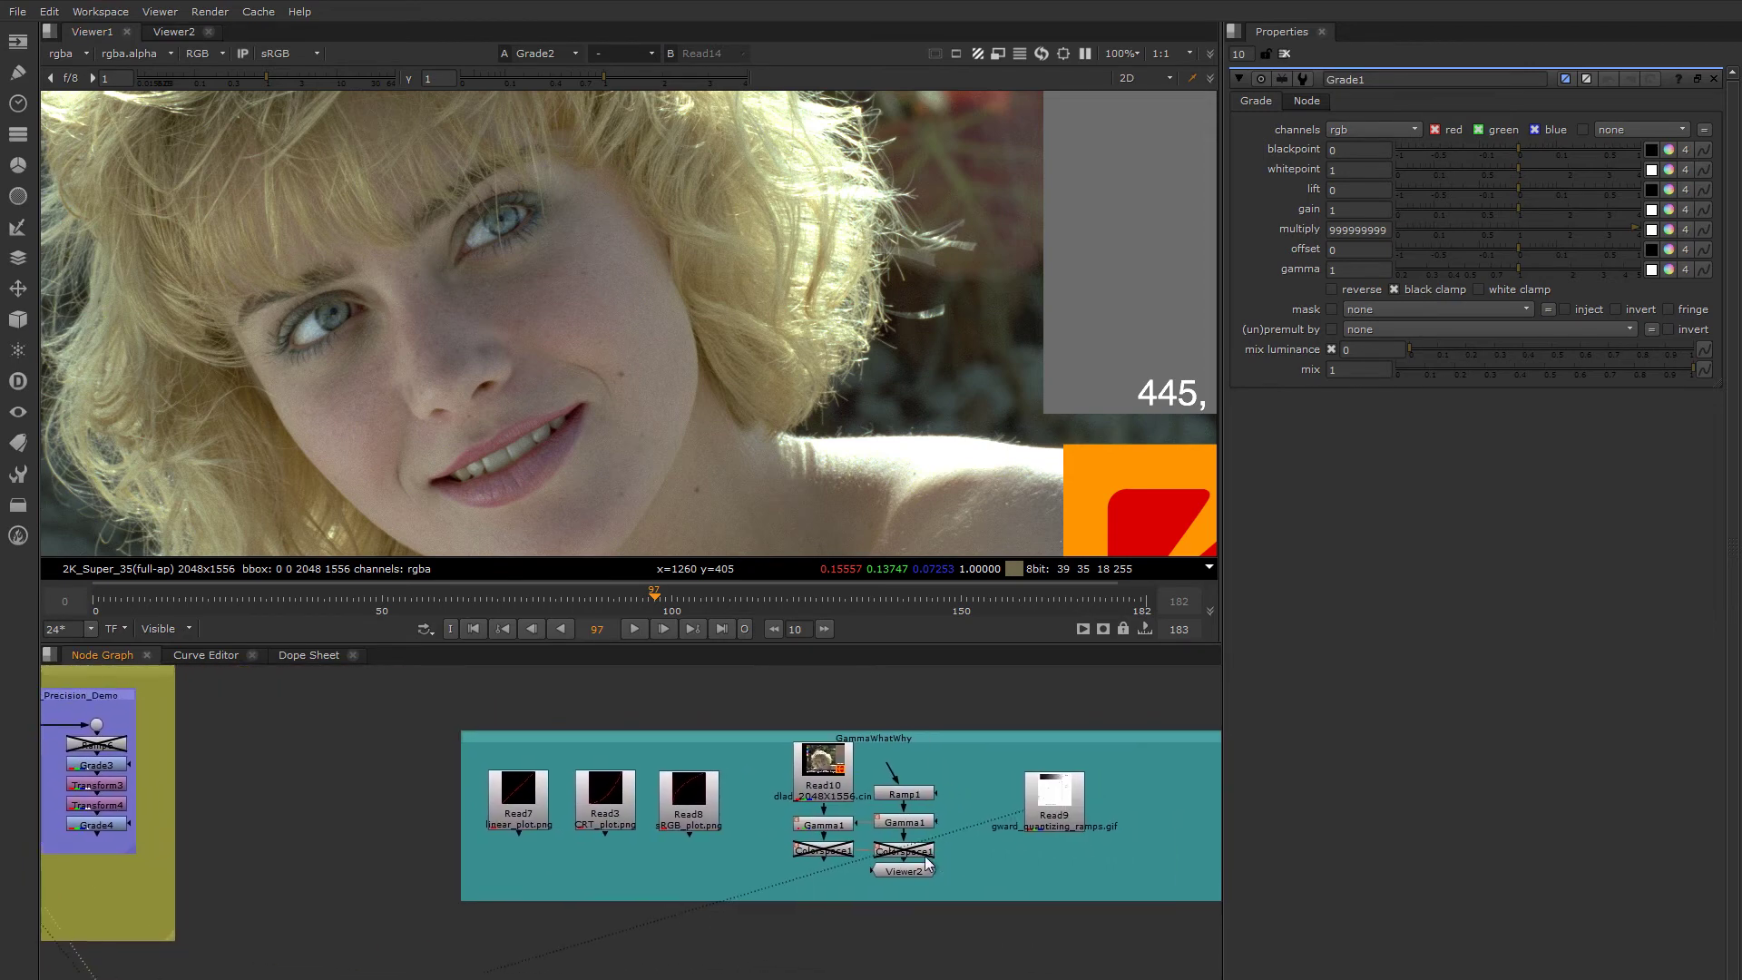
pyautogui.moveTo(940, 877); pyautogui.dragTo(781, 854, button='middle')
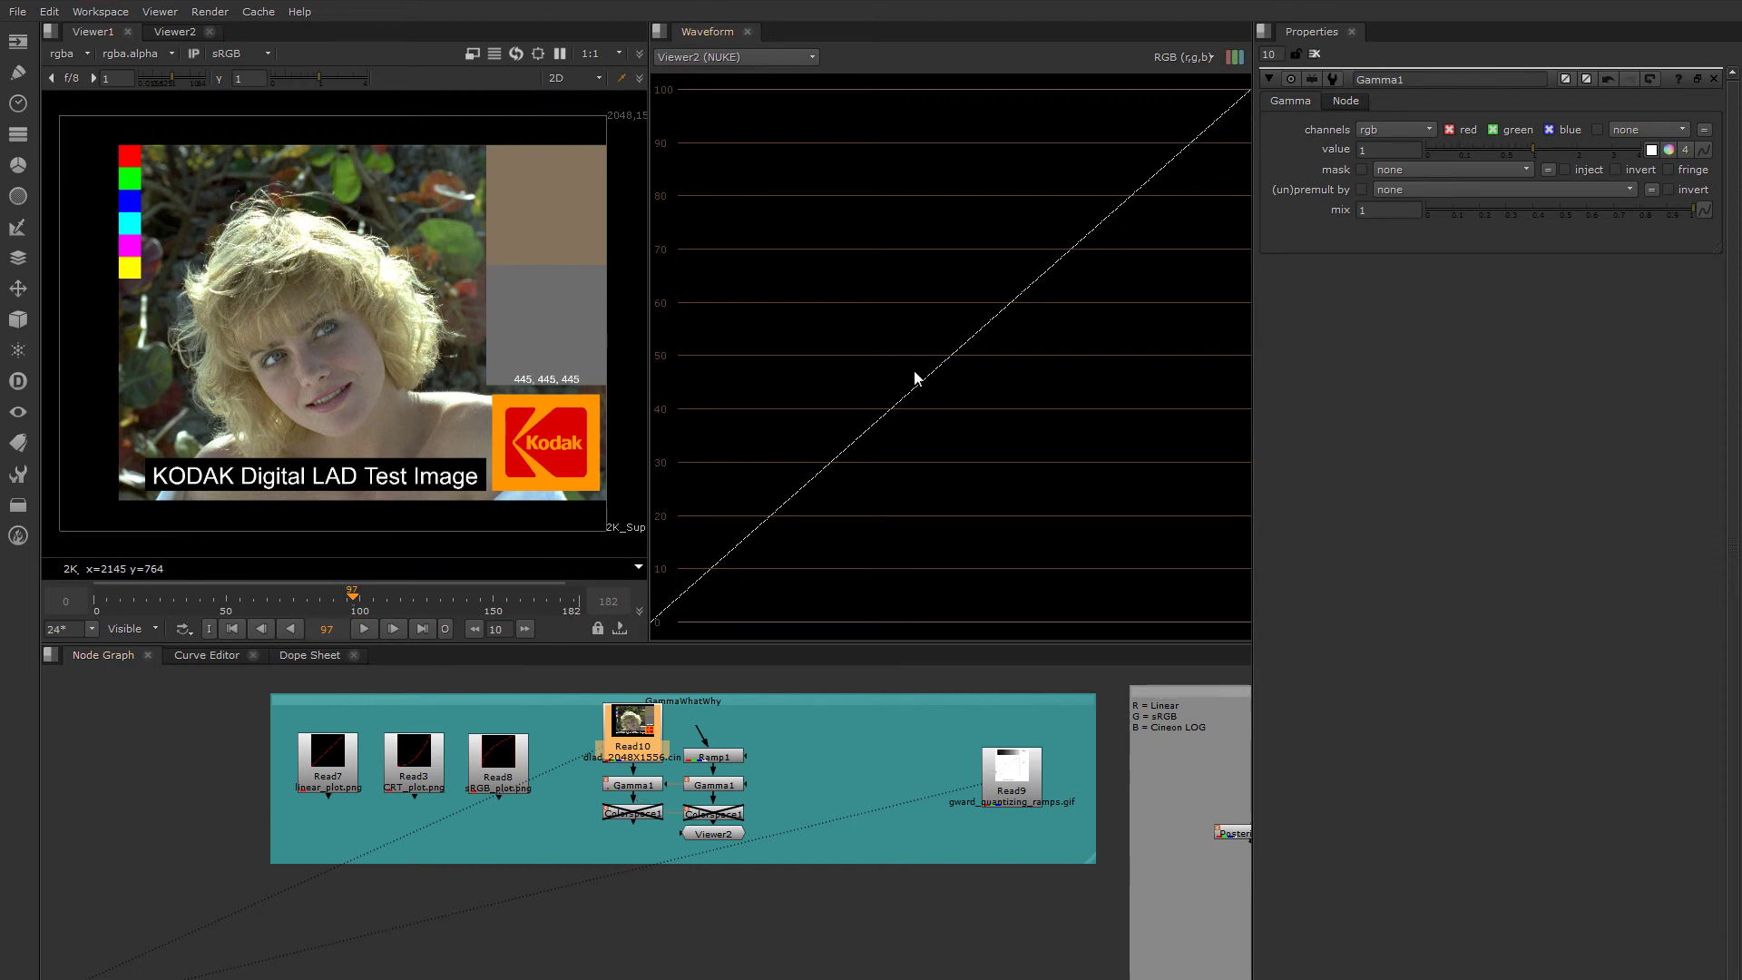
# - Drag Gamma1's value down to 0.36, then up to 1.65
pyautogui.click(636, 786)
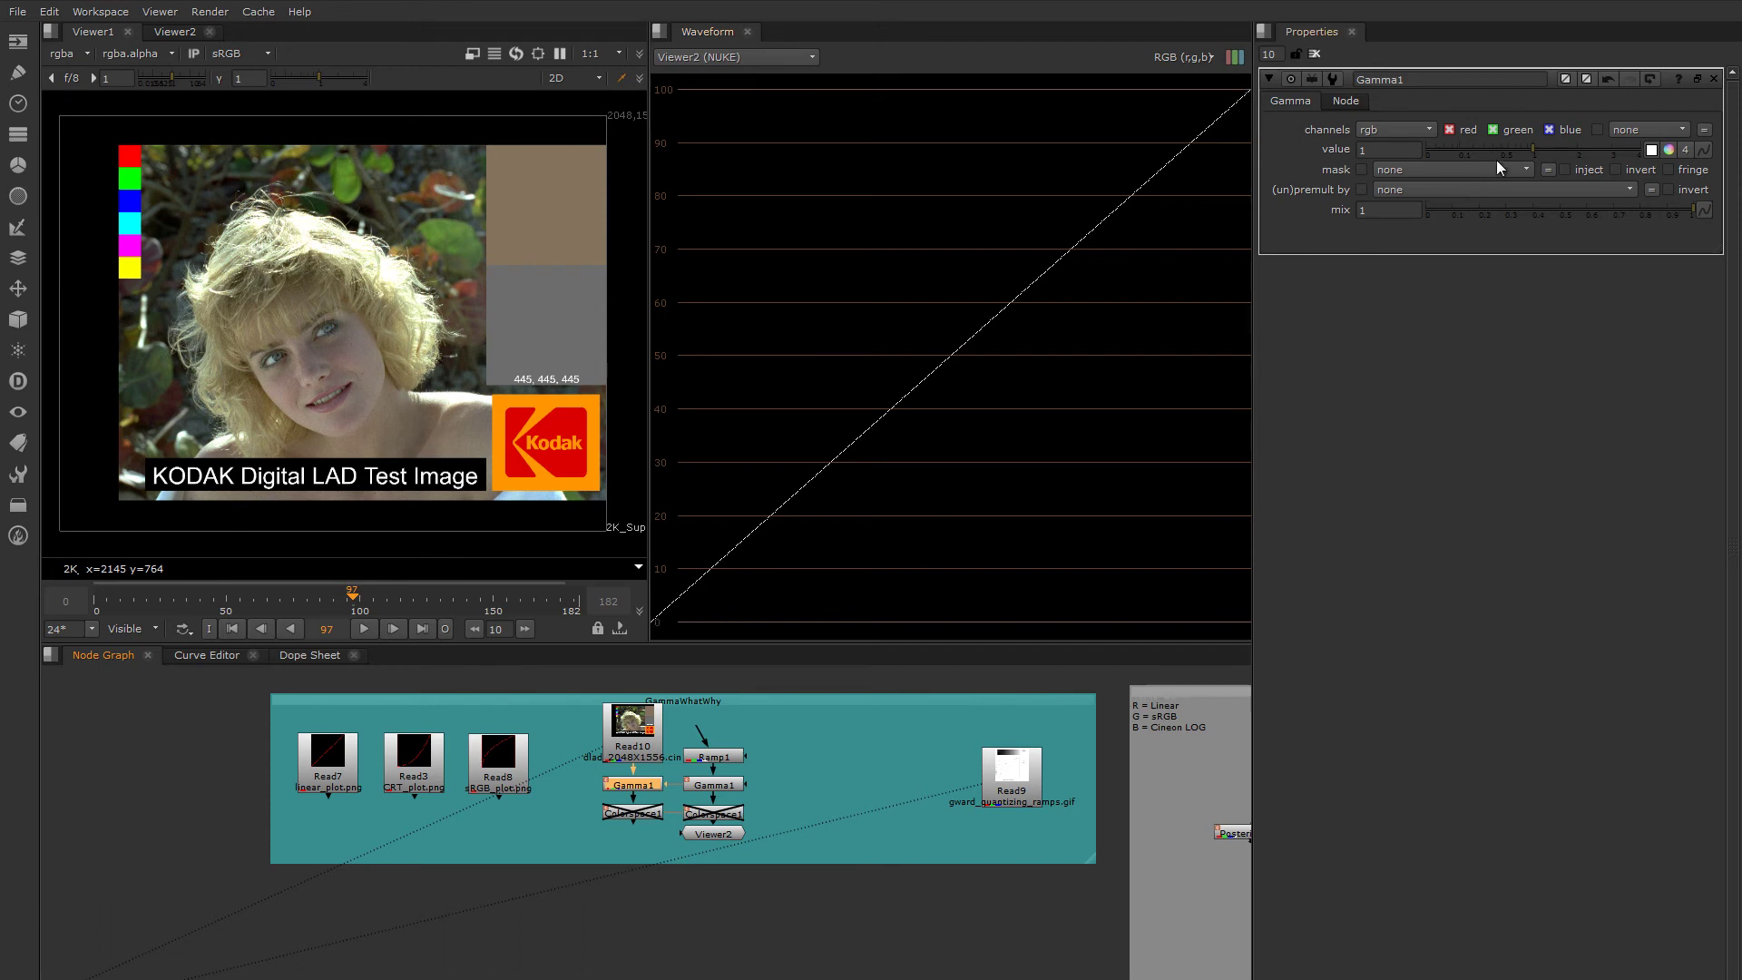
pyautogui.moveTo(1526, 147); pyautogui.dragTo(1488, 150)
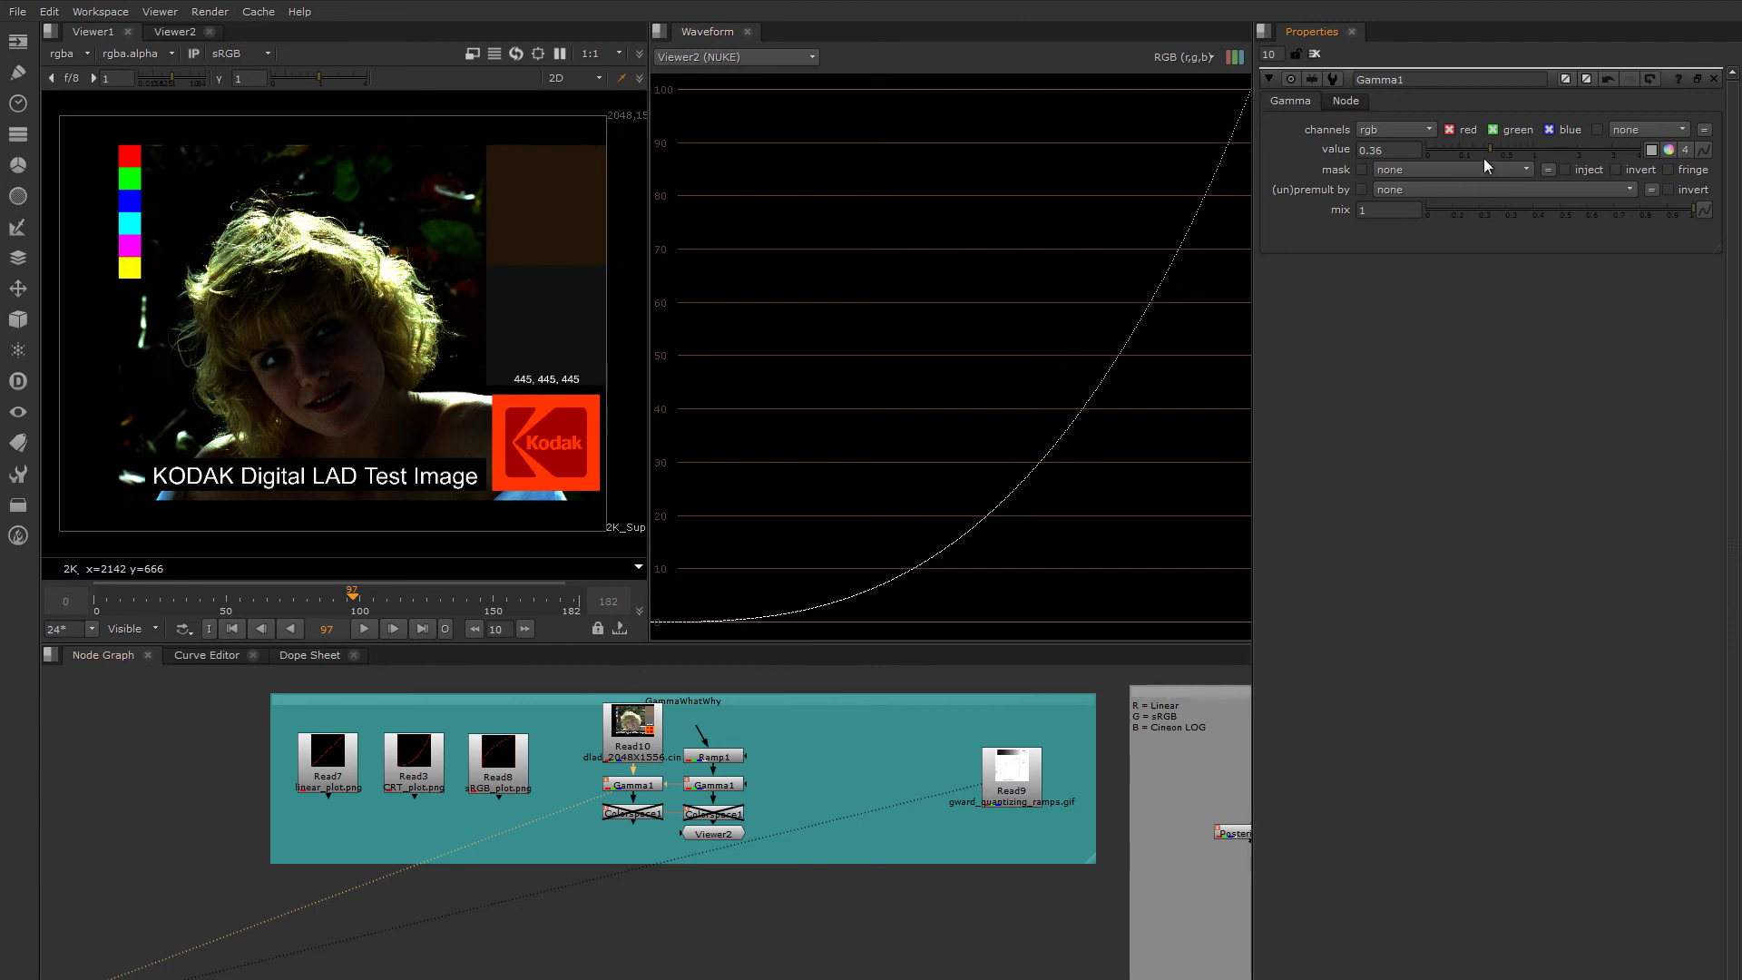
pyautogui.moveTo(1484, 158); pyautogui.dragTo(1565, 160)
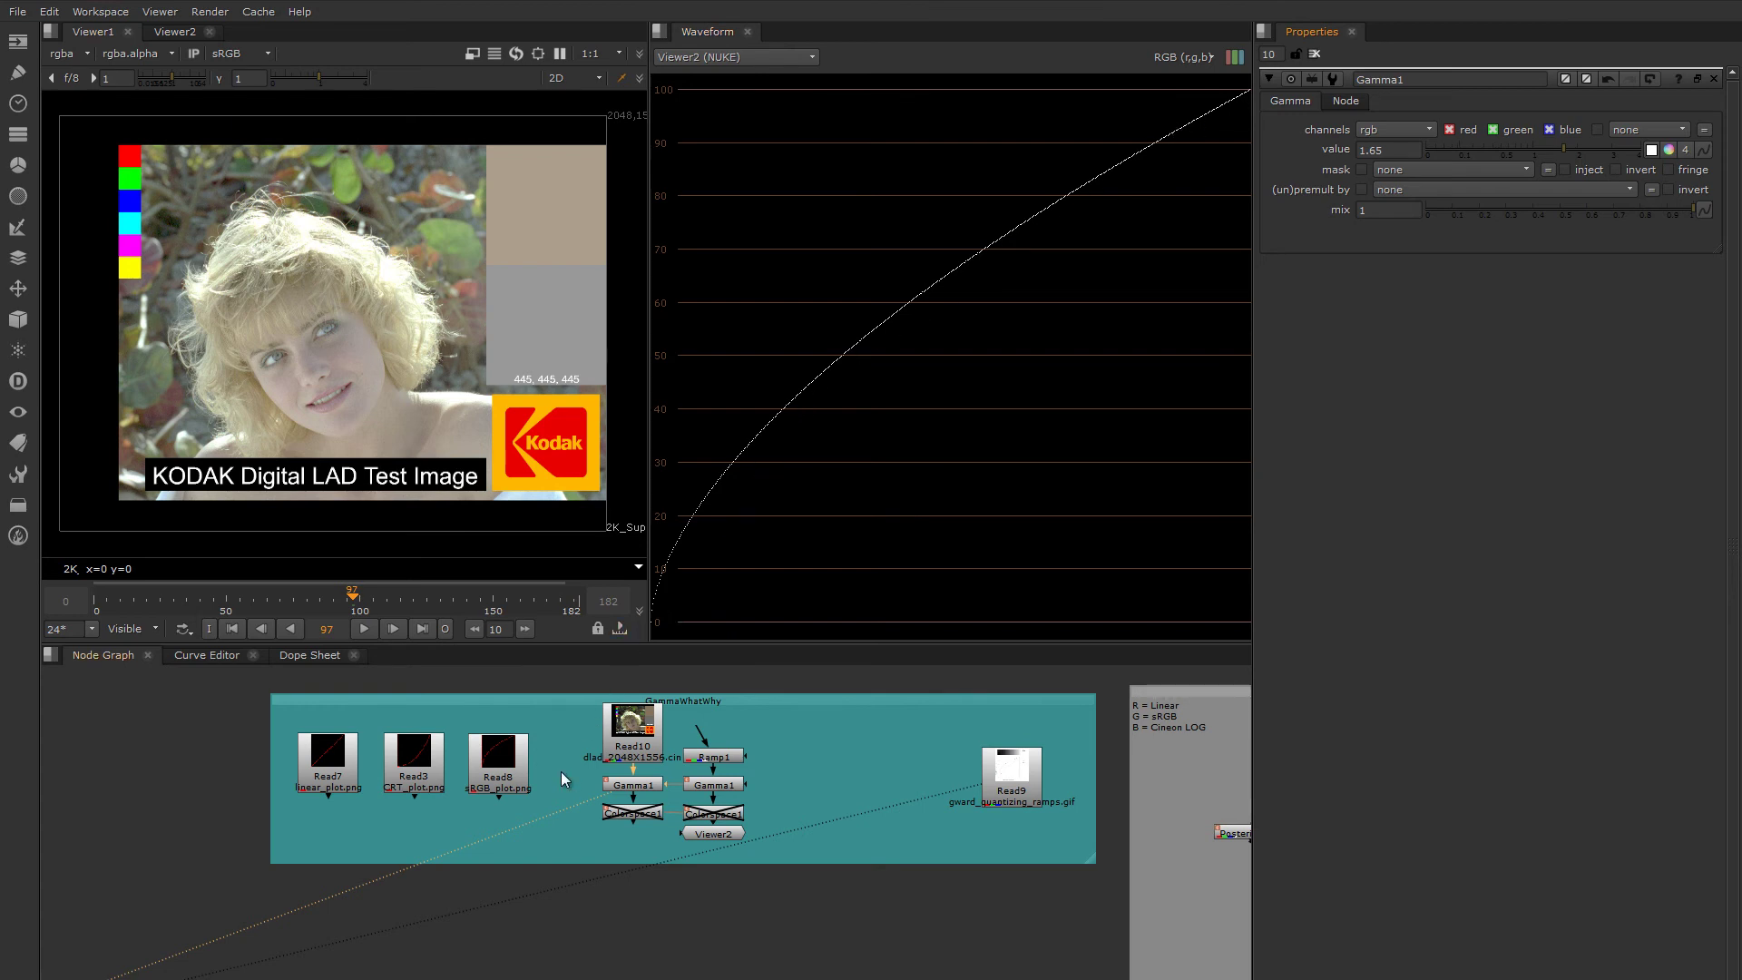
pyautogui.moveTo(493, 791)
pyautogui.mouseDown(button='middle')
pyautogui.moveTo(519, 817)
pyautogui.moveTo(481, 813)
pyautogui.mouseUp(button='middle')
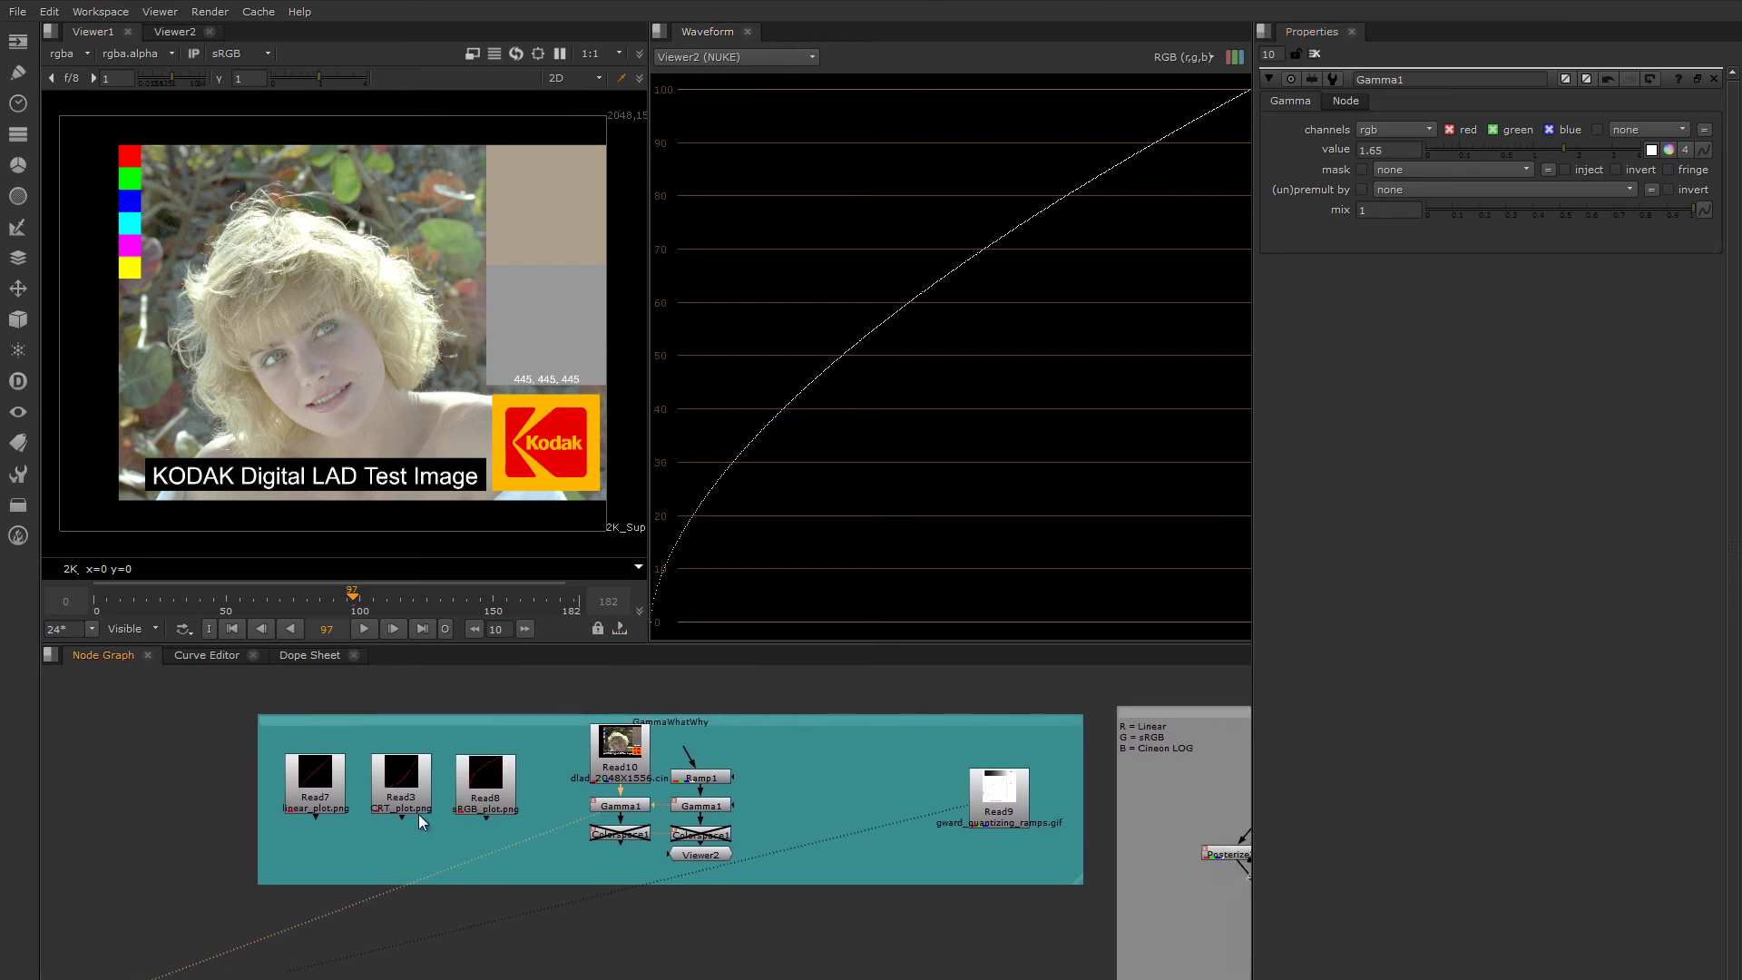
# - View the red CRT gamma curve from the CRT plot read, centred in the viewer
pyautogui.scroll(3, 441, 814)
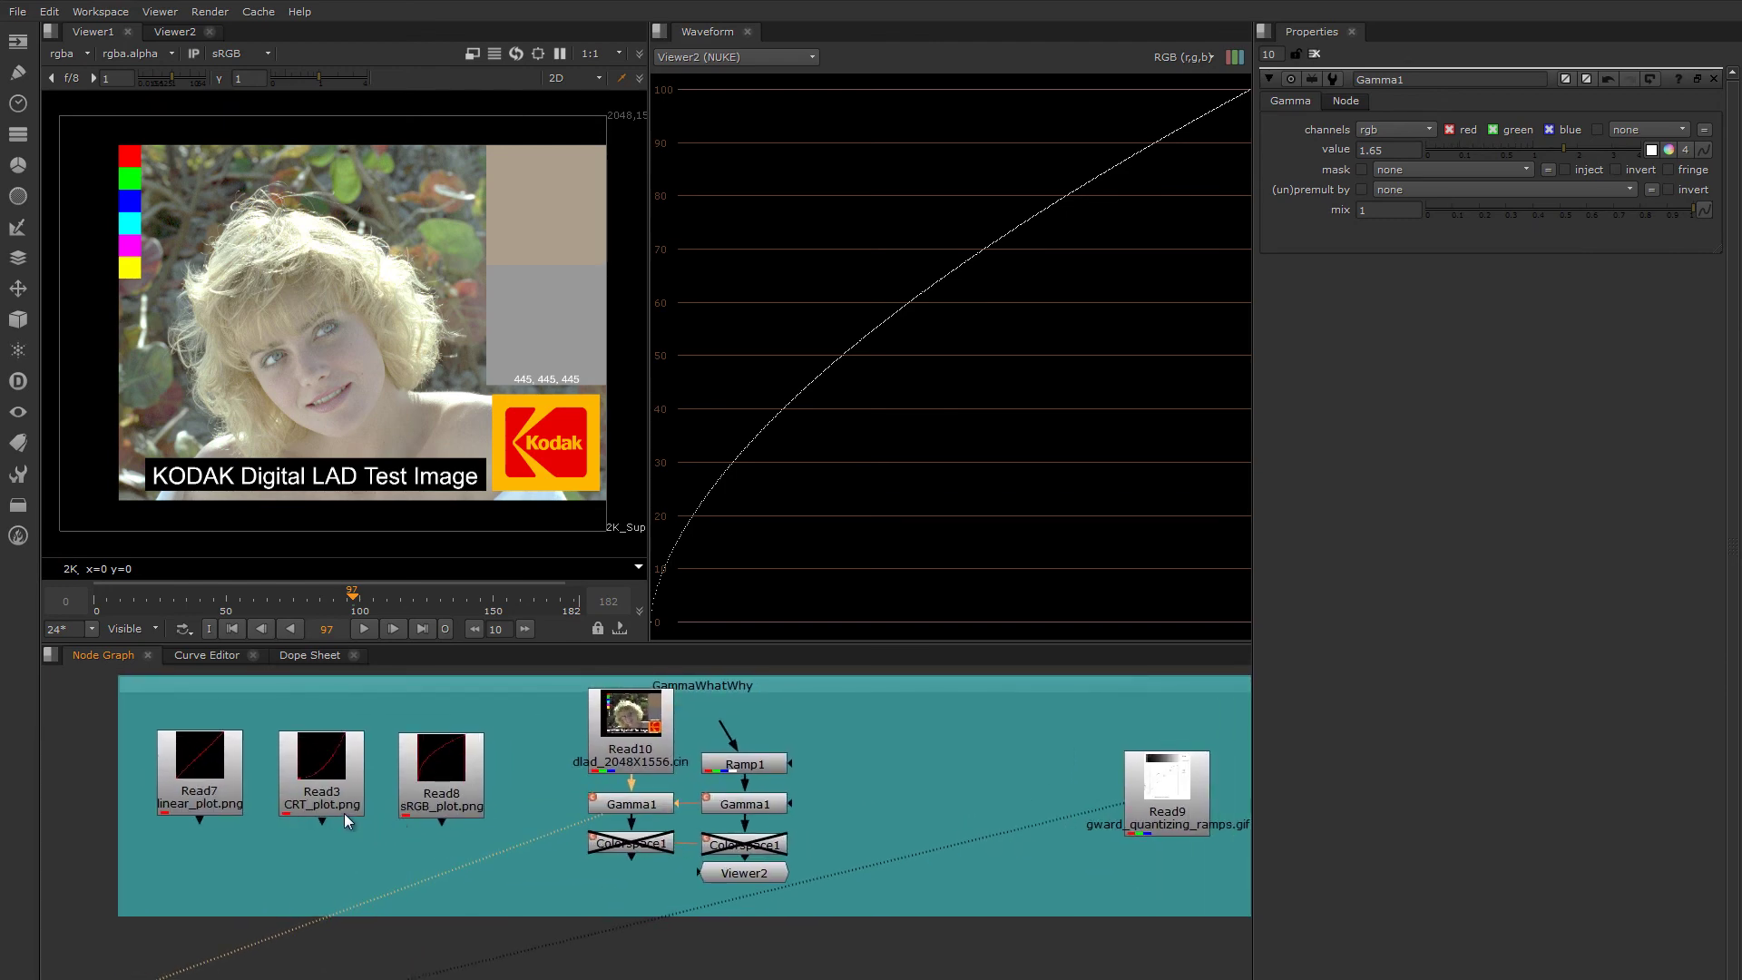
pyautogui.doubleClick(324, 791)
pyautogui.press('1')
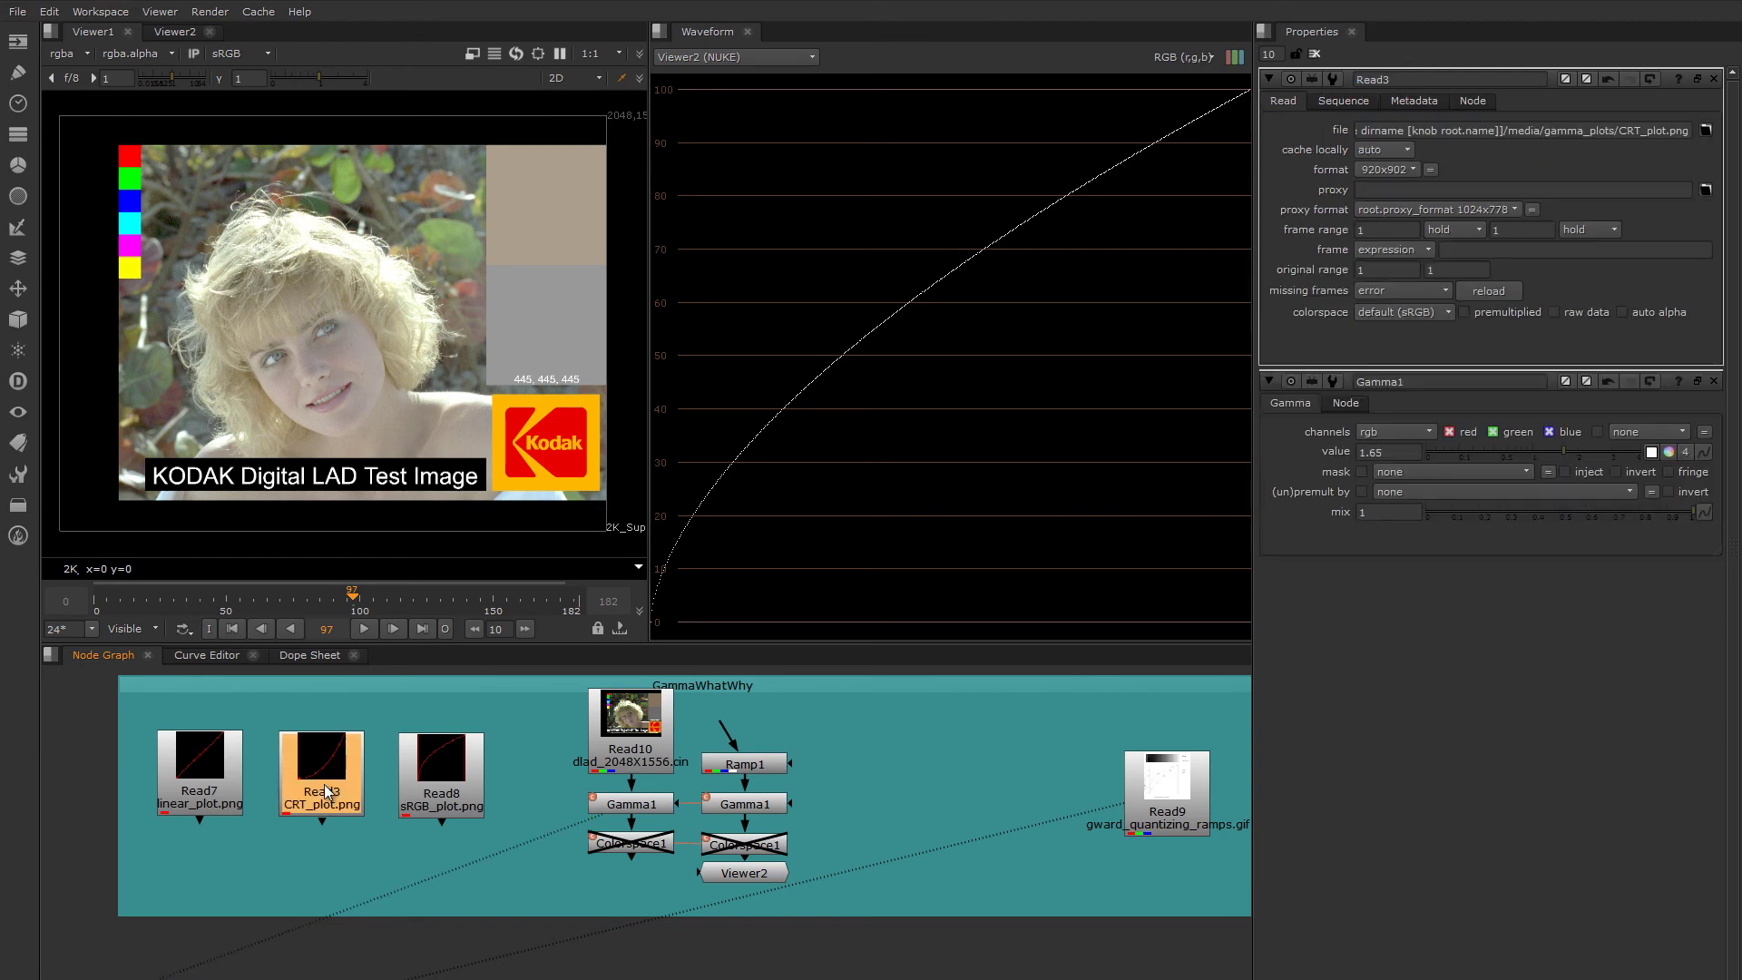
pyautogui.scroll(-2, 461, 290)
pyautogui.moveTo(460, 291); pyautogui.dragTo(427, 312, button='middle')
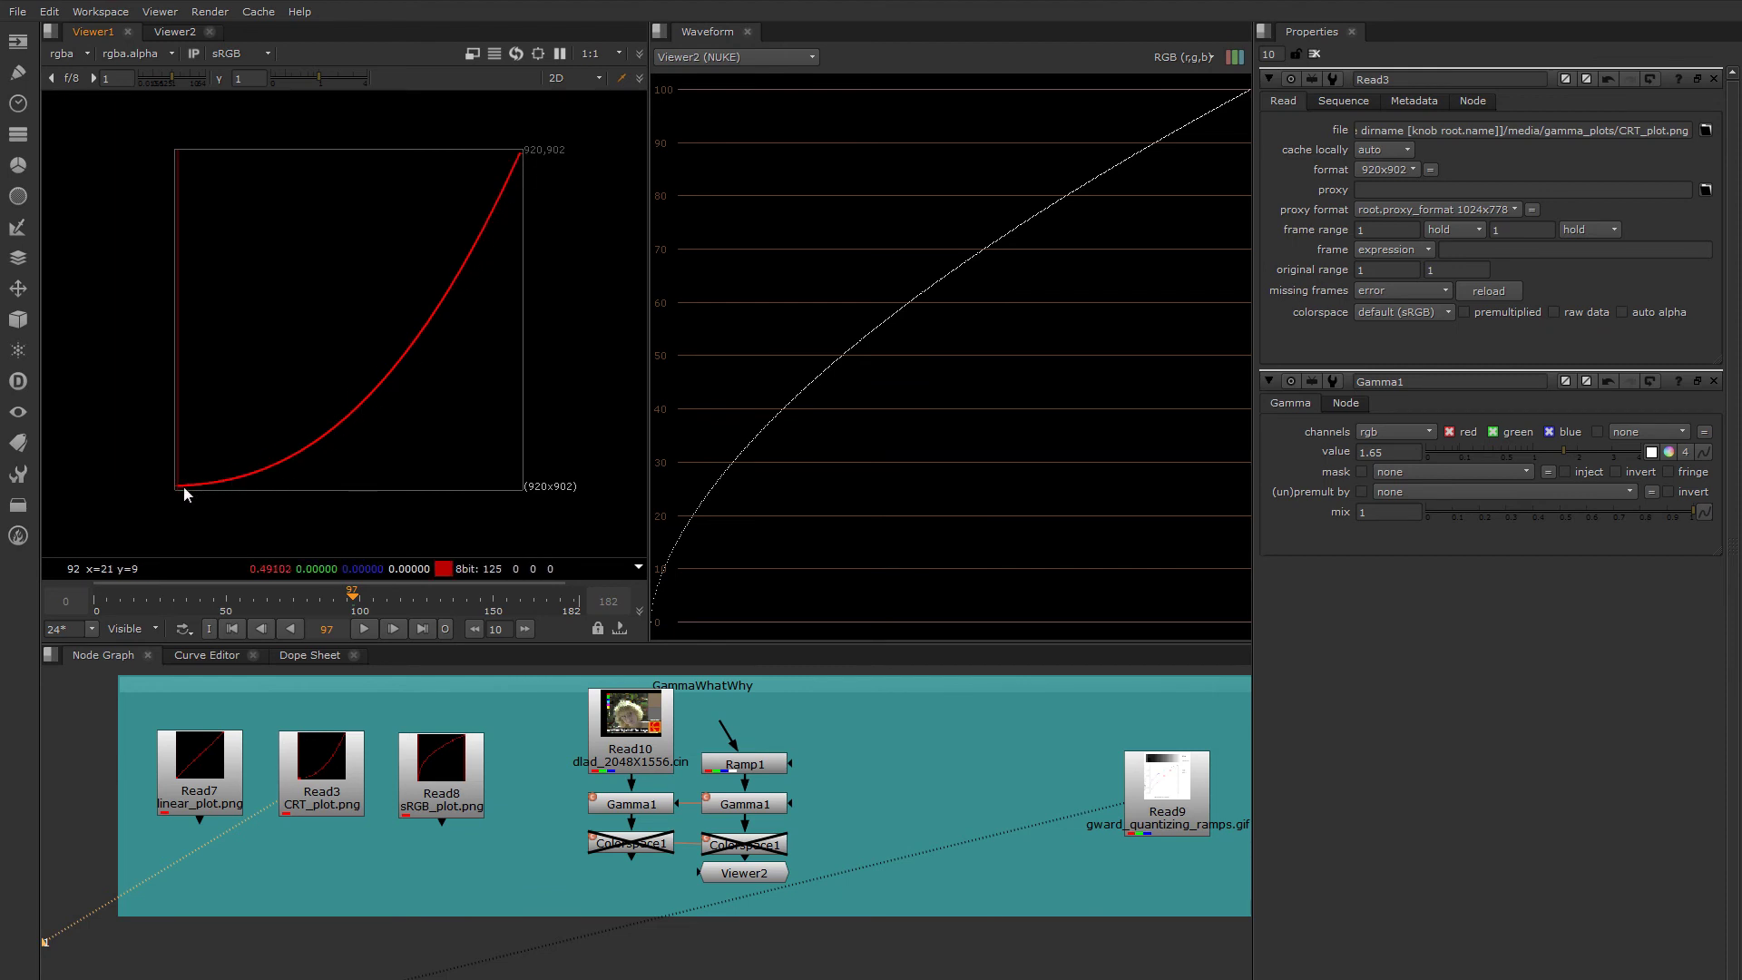
# - Compare the linear plot with the CRT plot curve, then select the Gamma1 node under the Kodak image
pyautogui.moveTo(468, 834); pyautogui.dragTo(435, 839, button='middle')
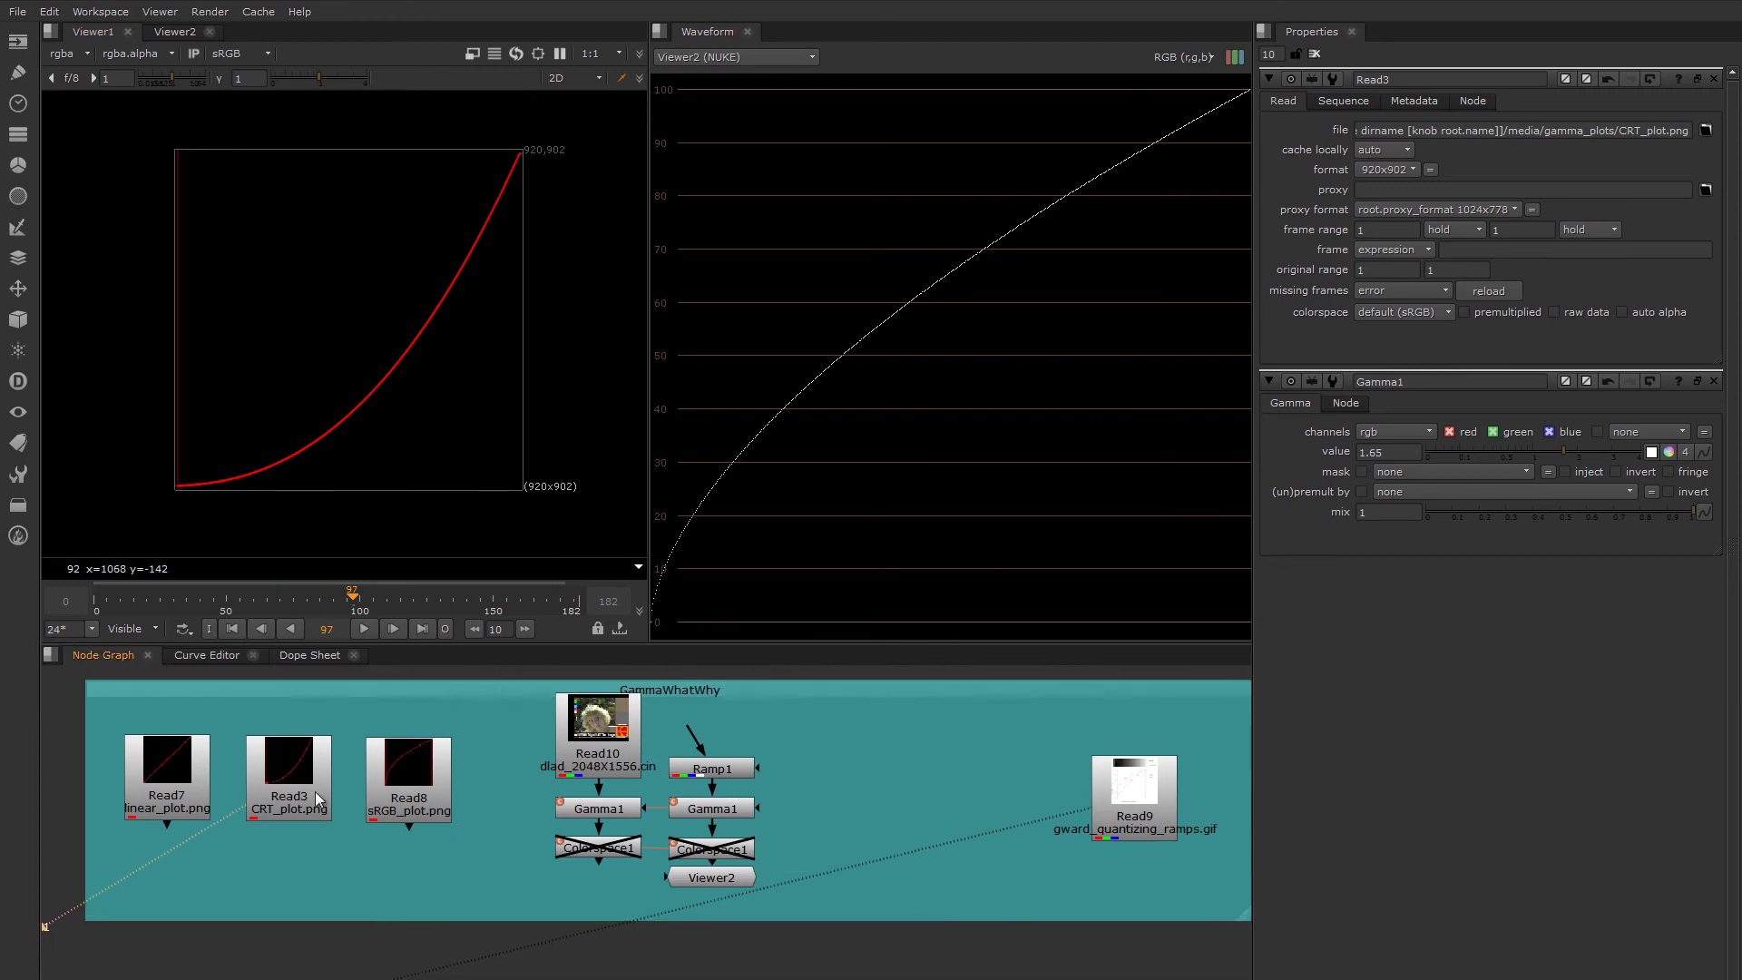
pyautogui.click(180, 793)
pyautogui.press('1')
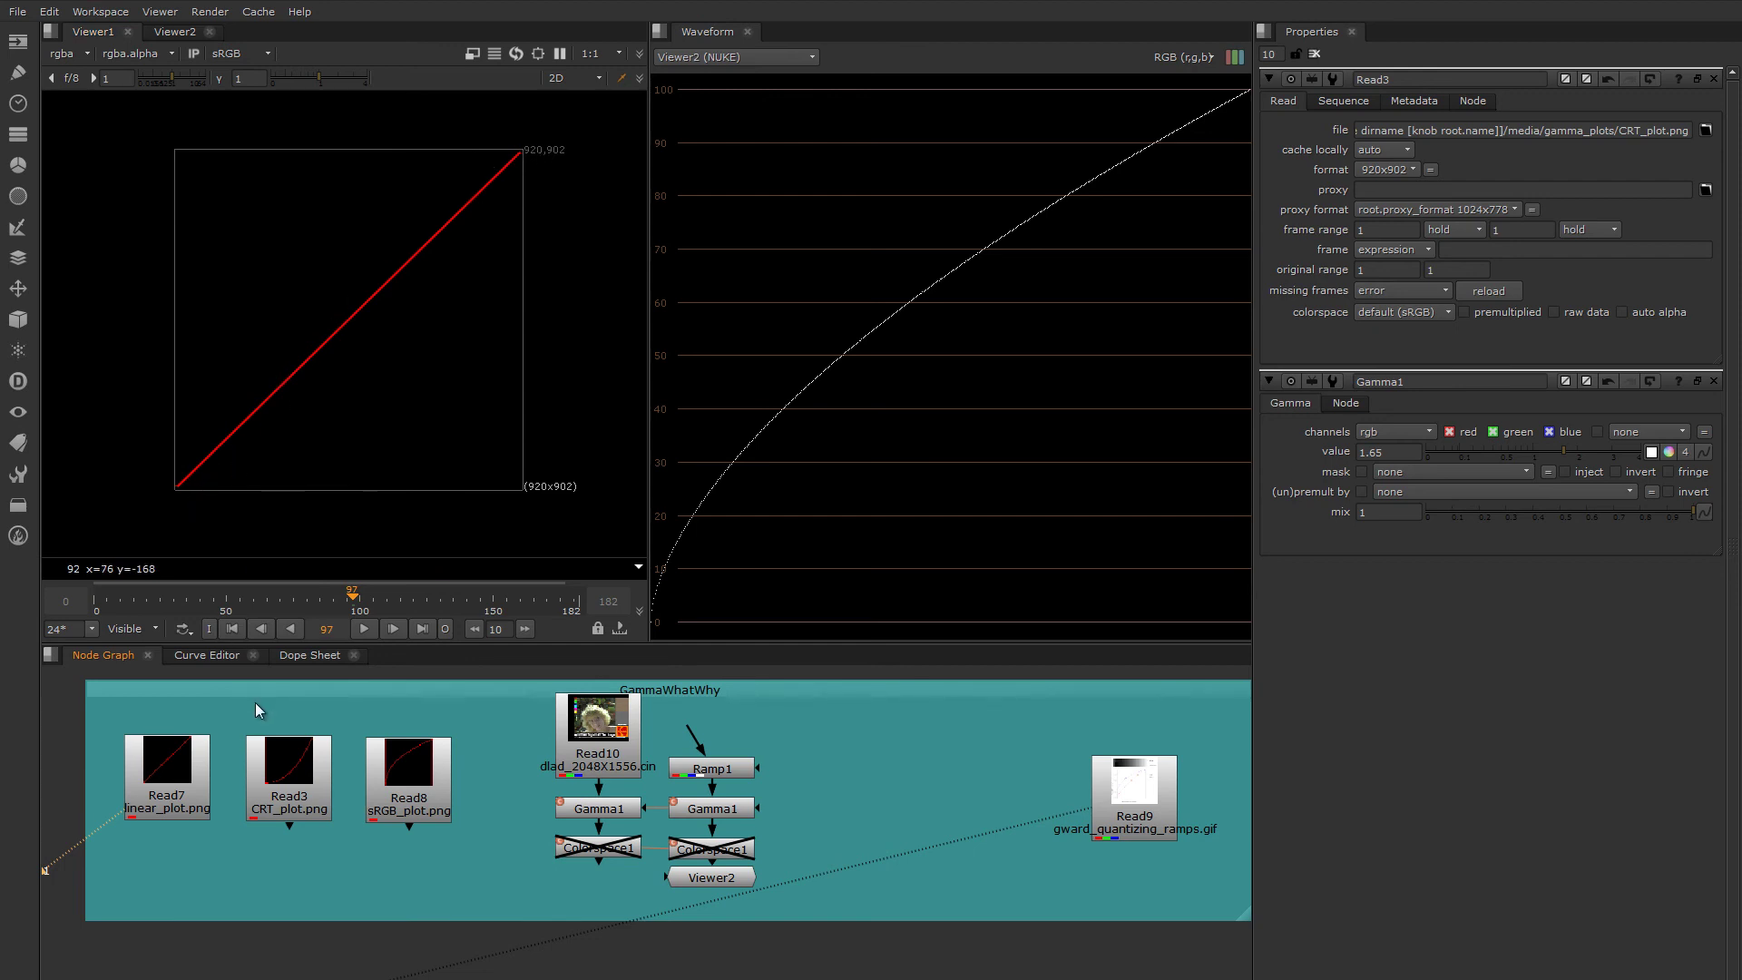
pyautogui.click(292, 773)
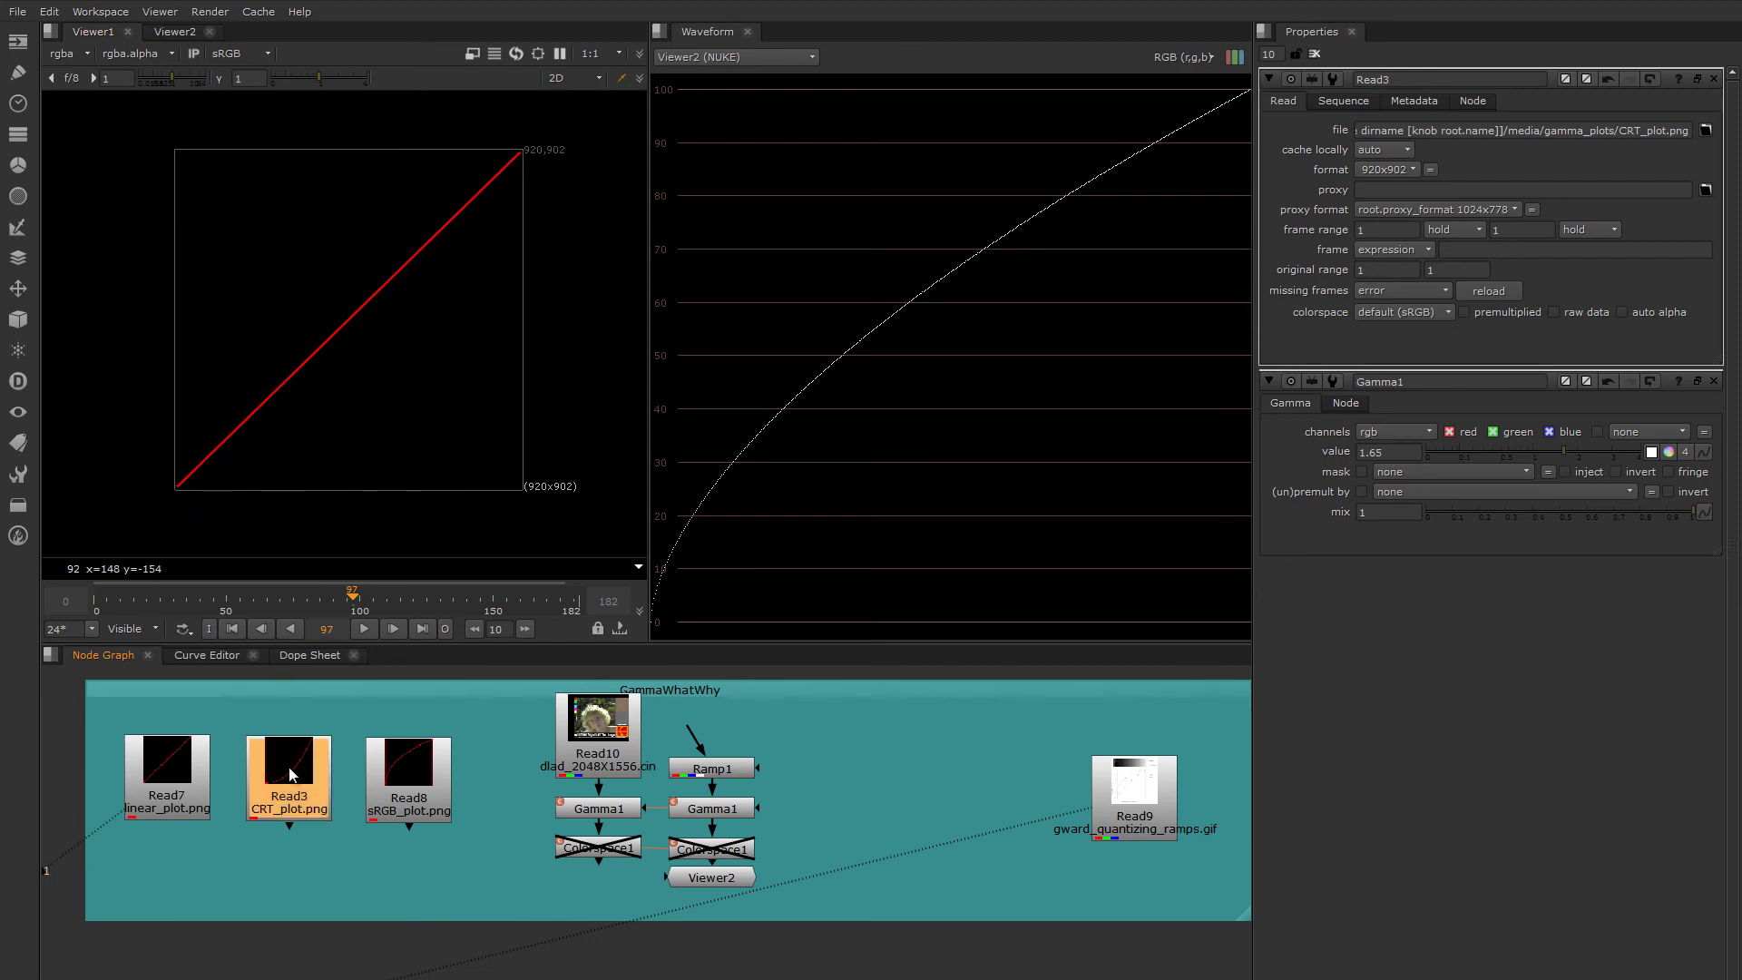
pyautogui.press('1')
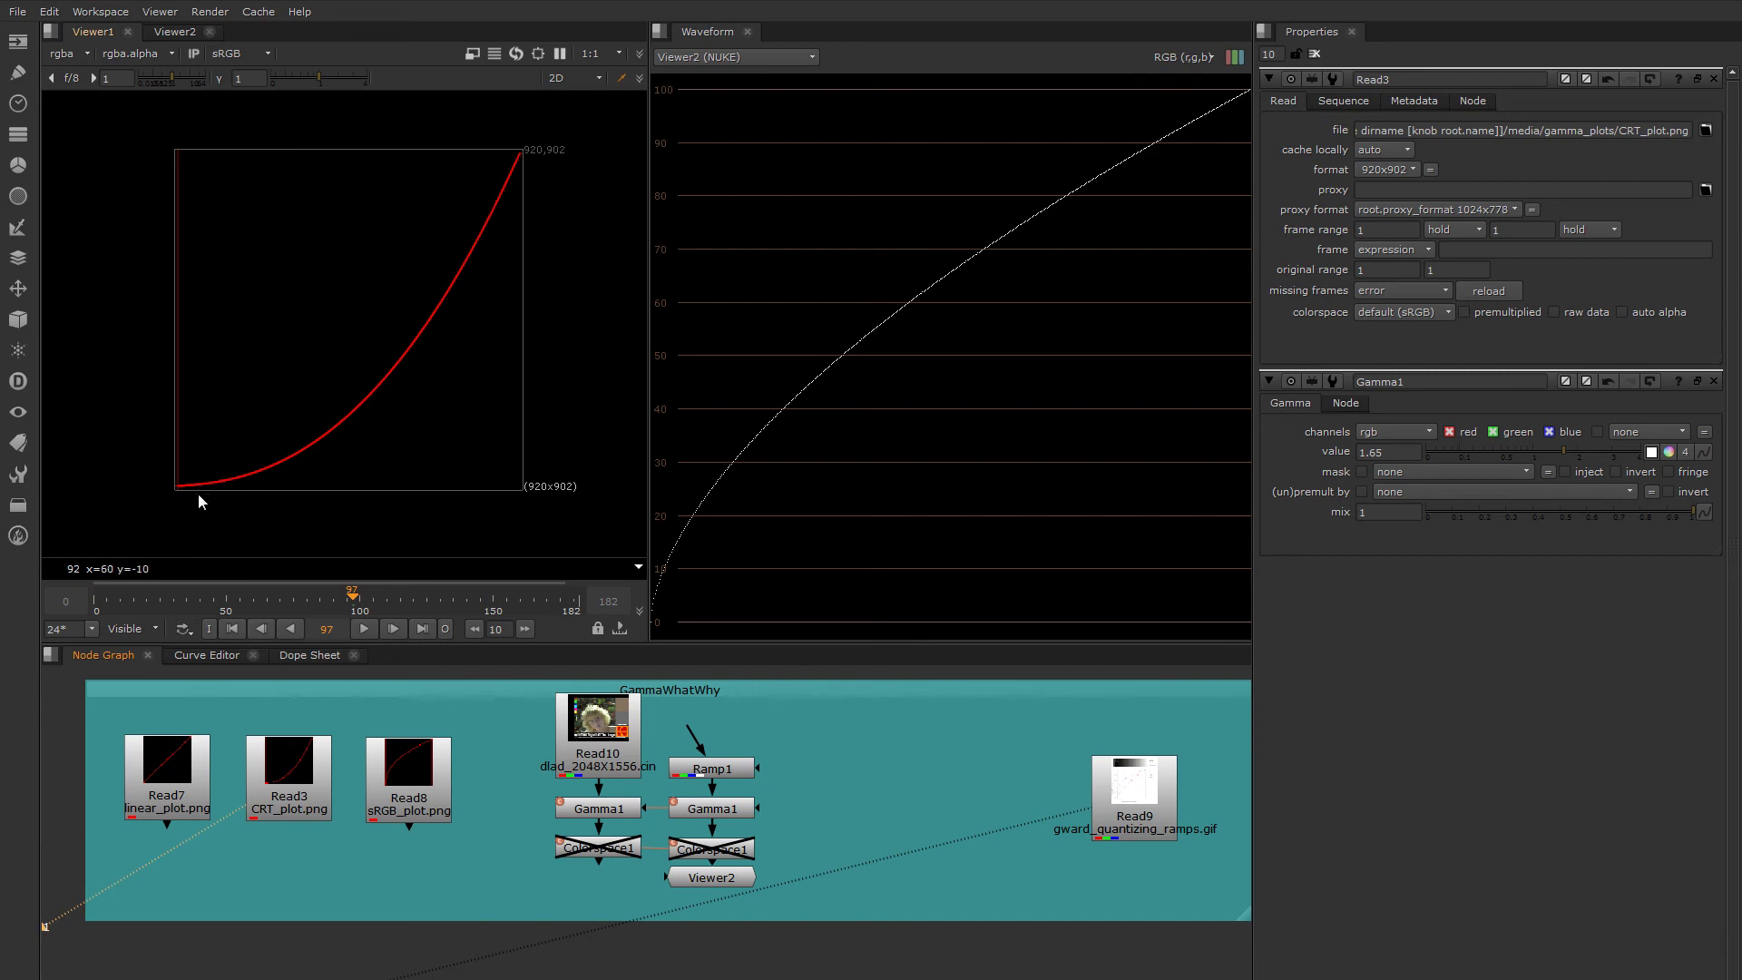
pyautogui.click(587, 811)
# - View the Kodak image through Gamma1 and lower its gamma to 0.46, darkening it
pyautogui.press('1')
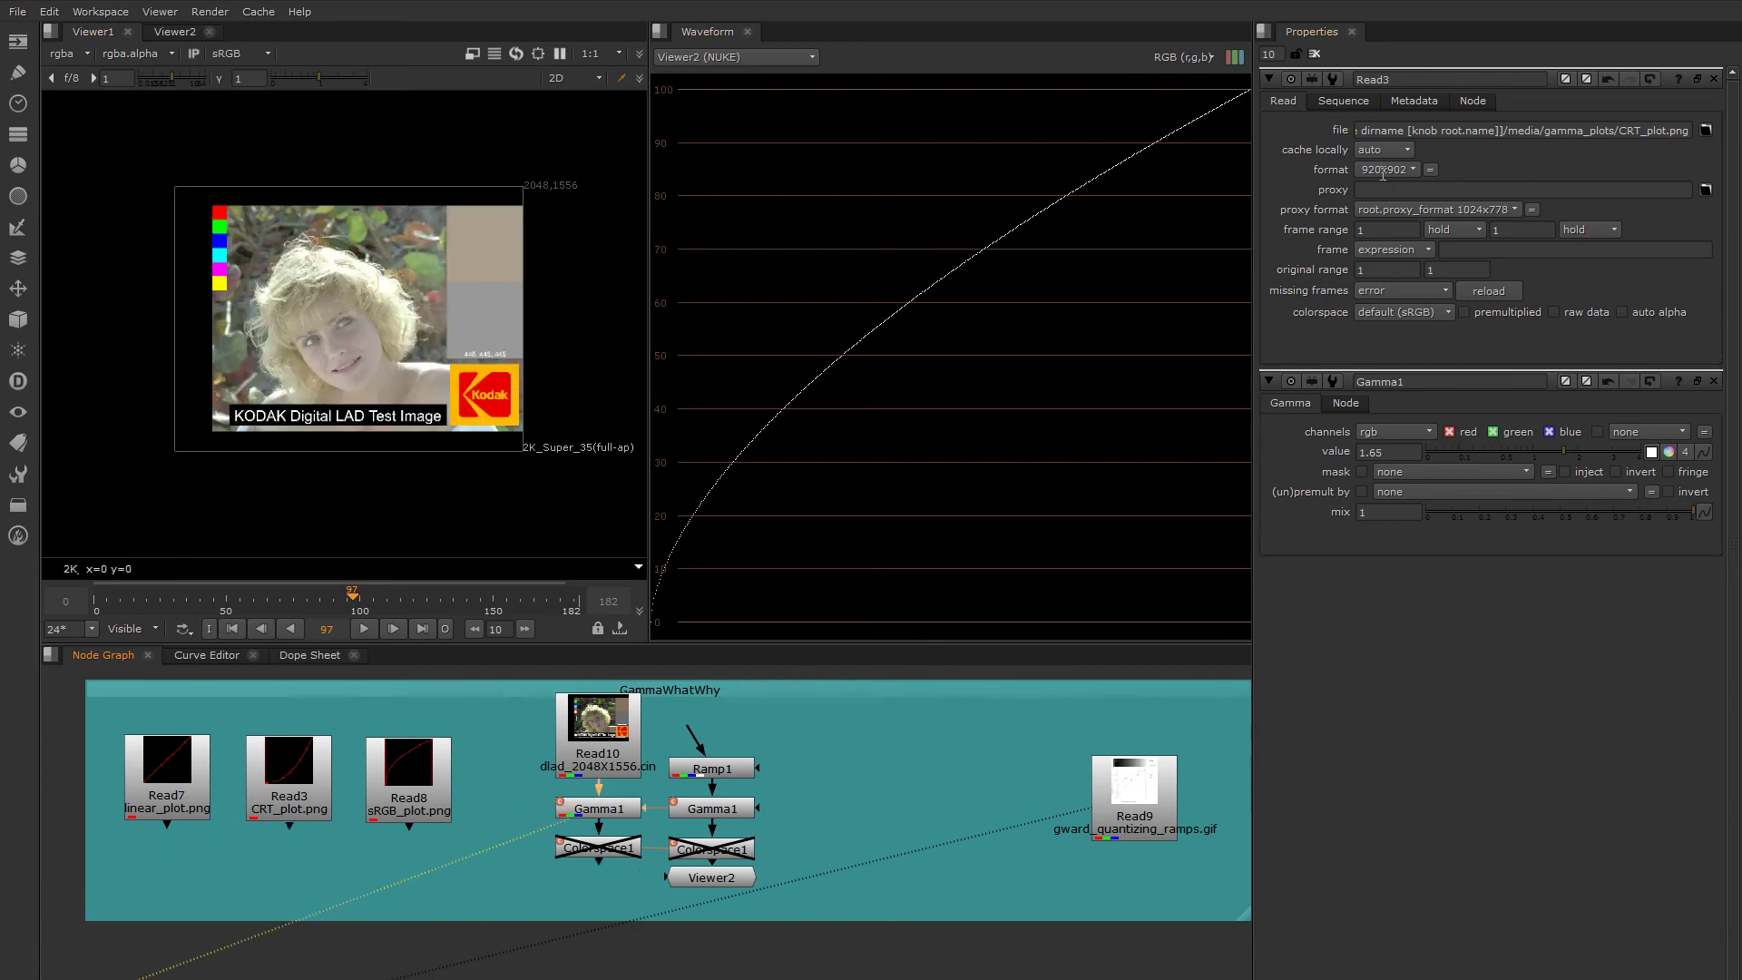
pyautogui.click(598, 821)
pyautogui.moveTo(1490, 147); pyautogui.dragTo(1499, 149)
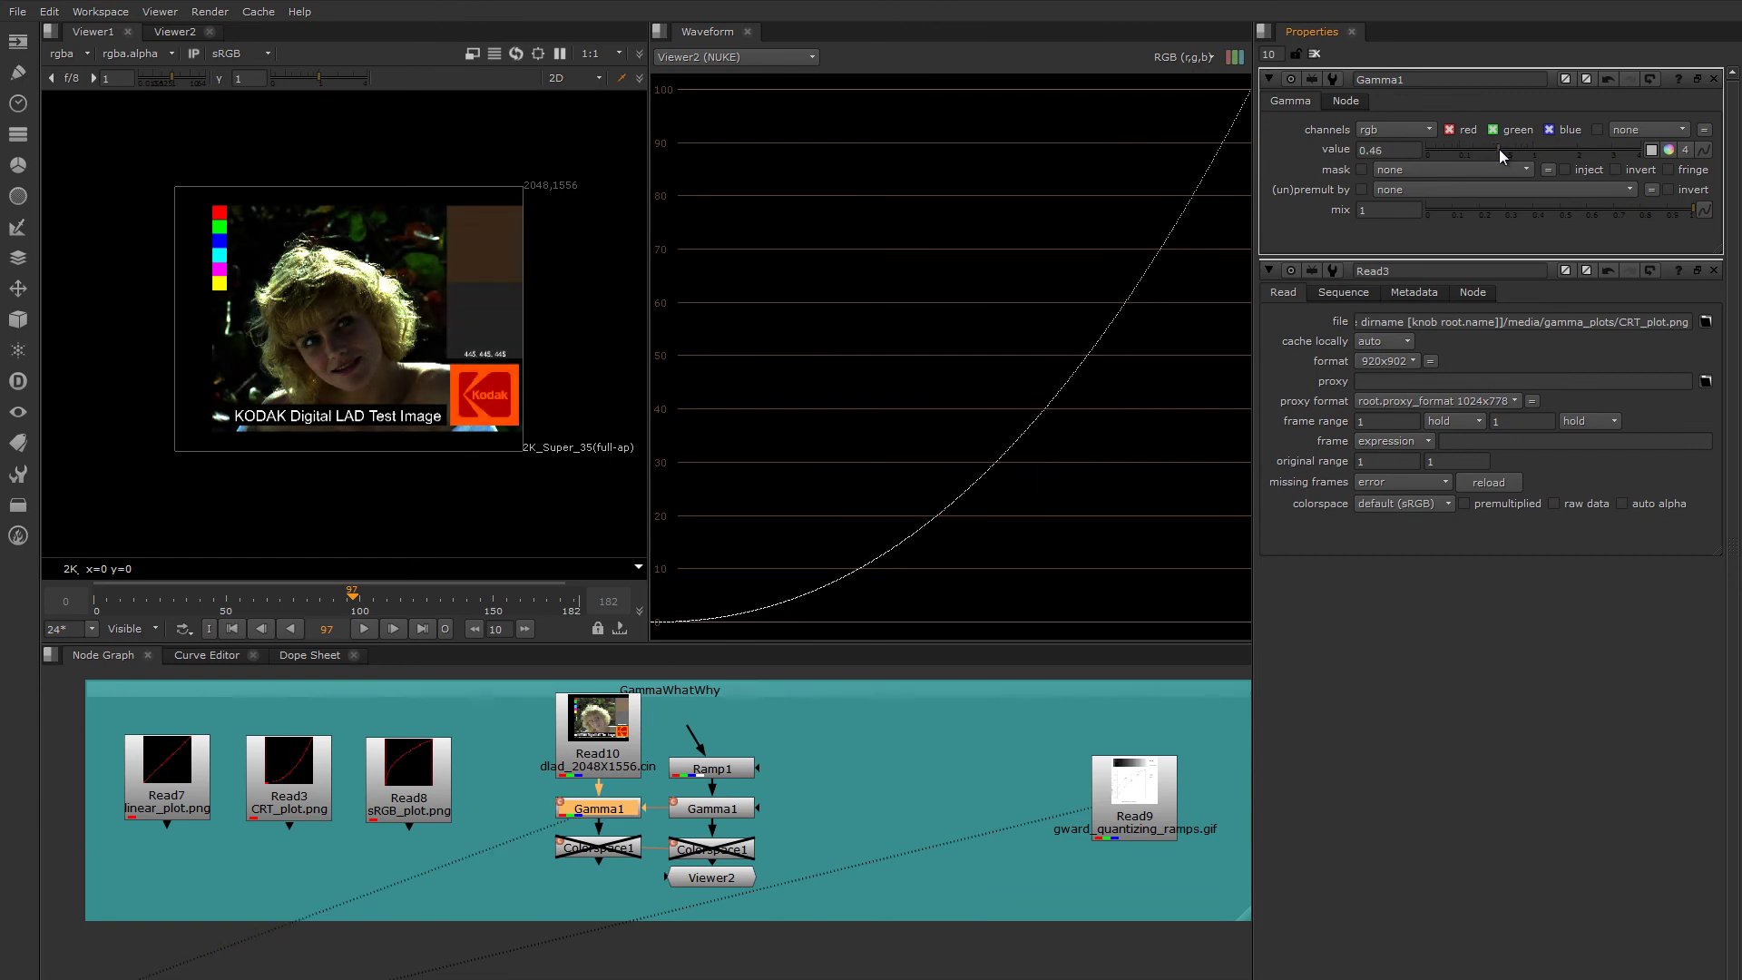
# - View the sRGB_plot.png curve in the viewer
pyautogui.scroll(3, 324, 297)
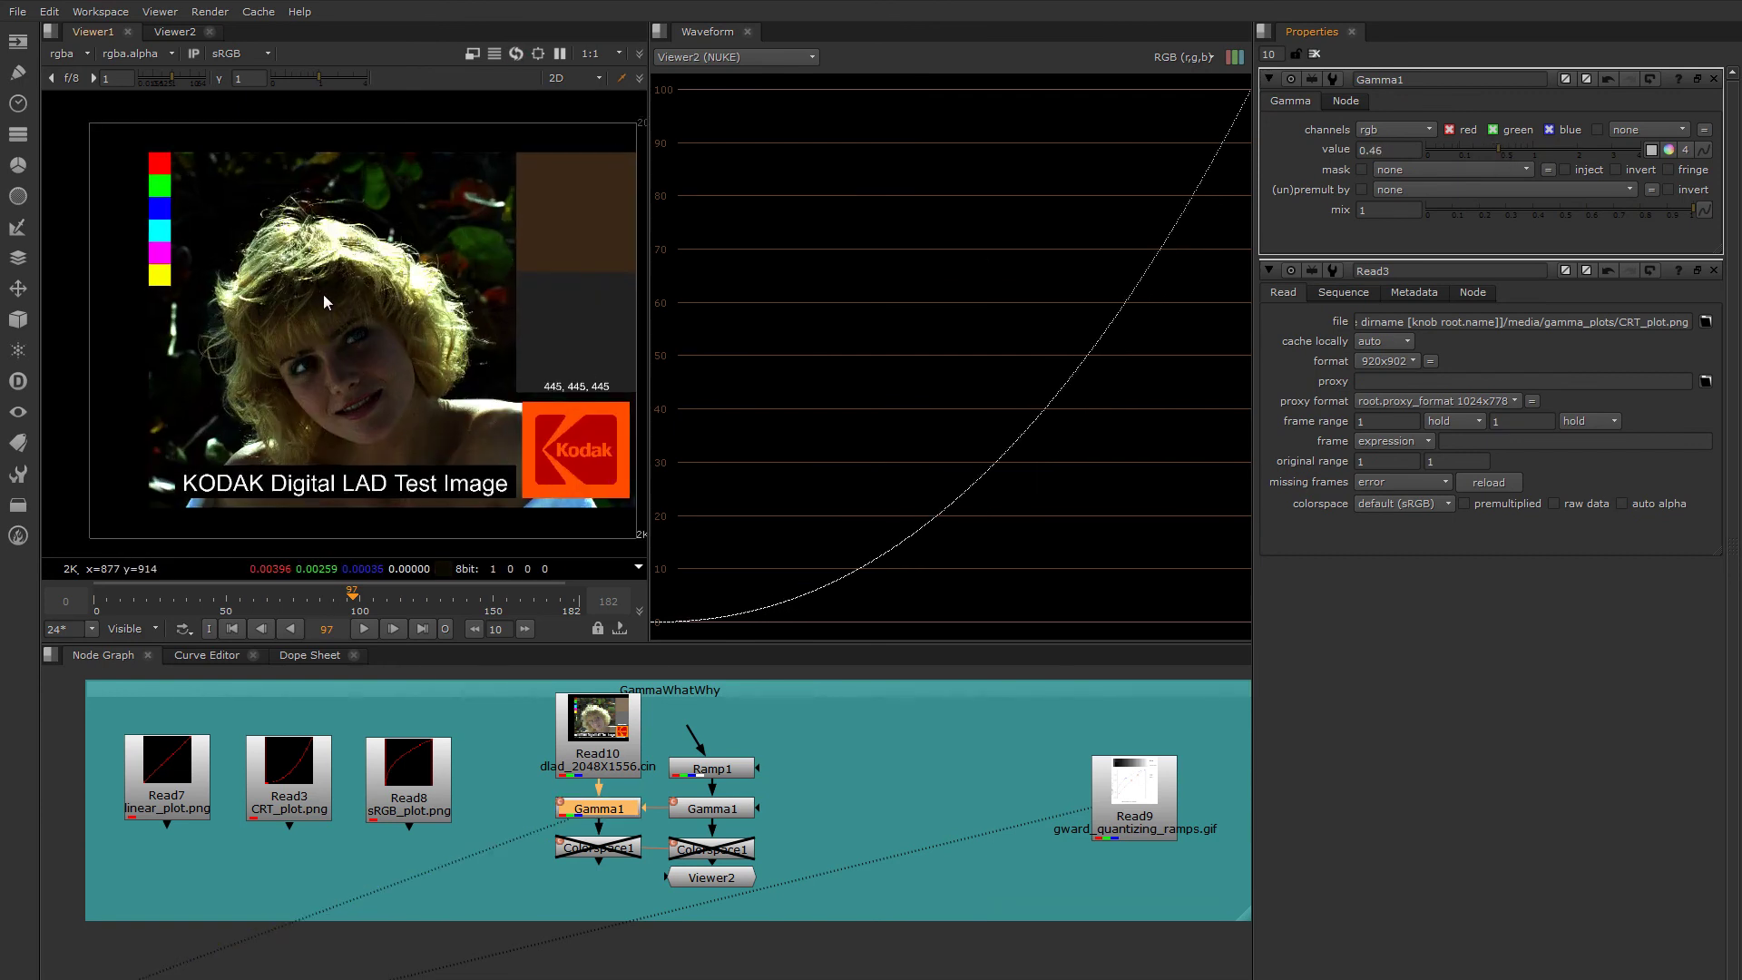
pyautogui.click(152, 778)
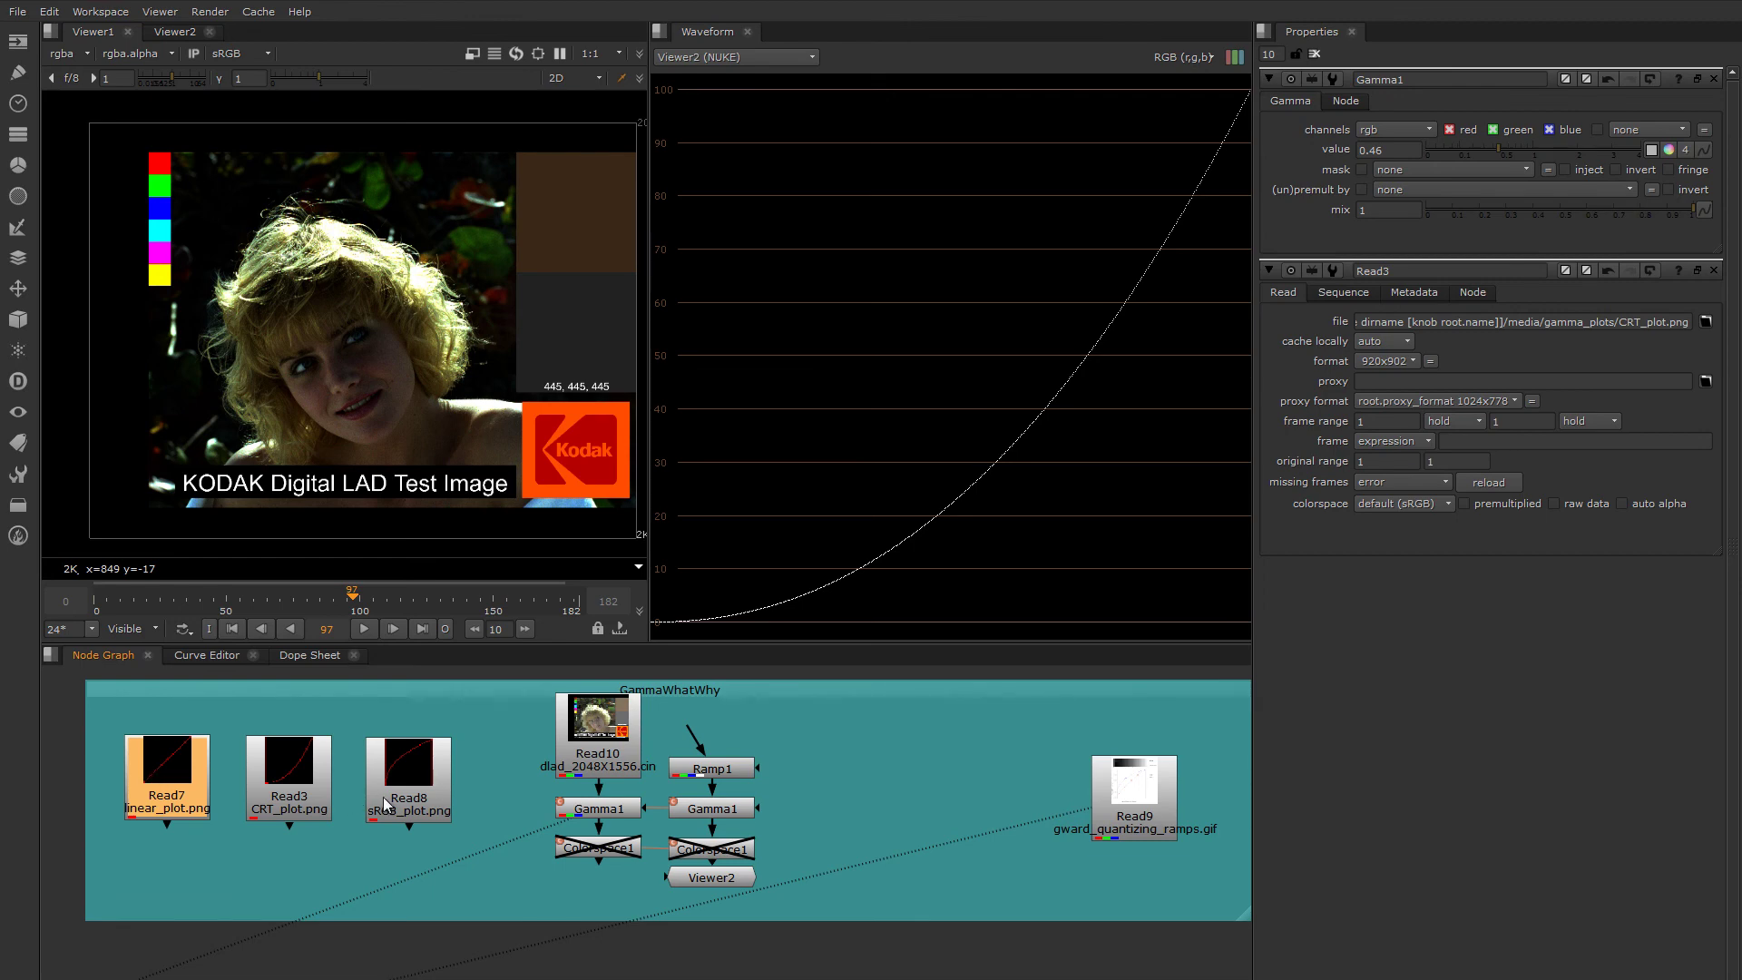
pyautogui.click(413, 780)
pyautogui.doubleClick(414, 782)
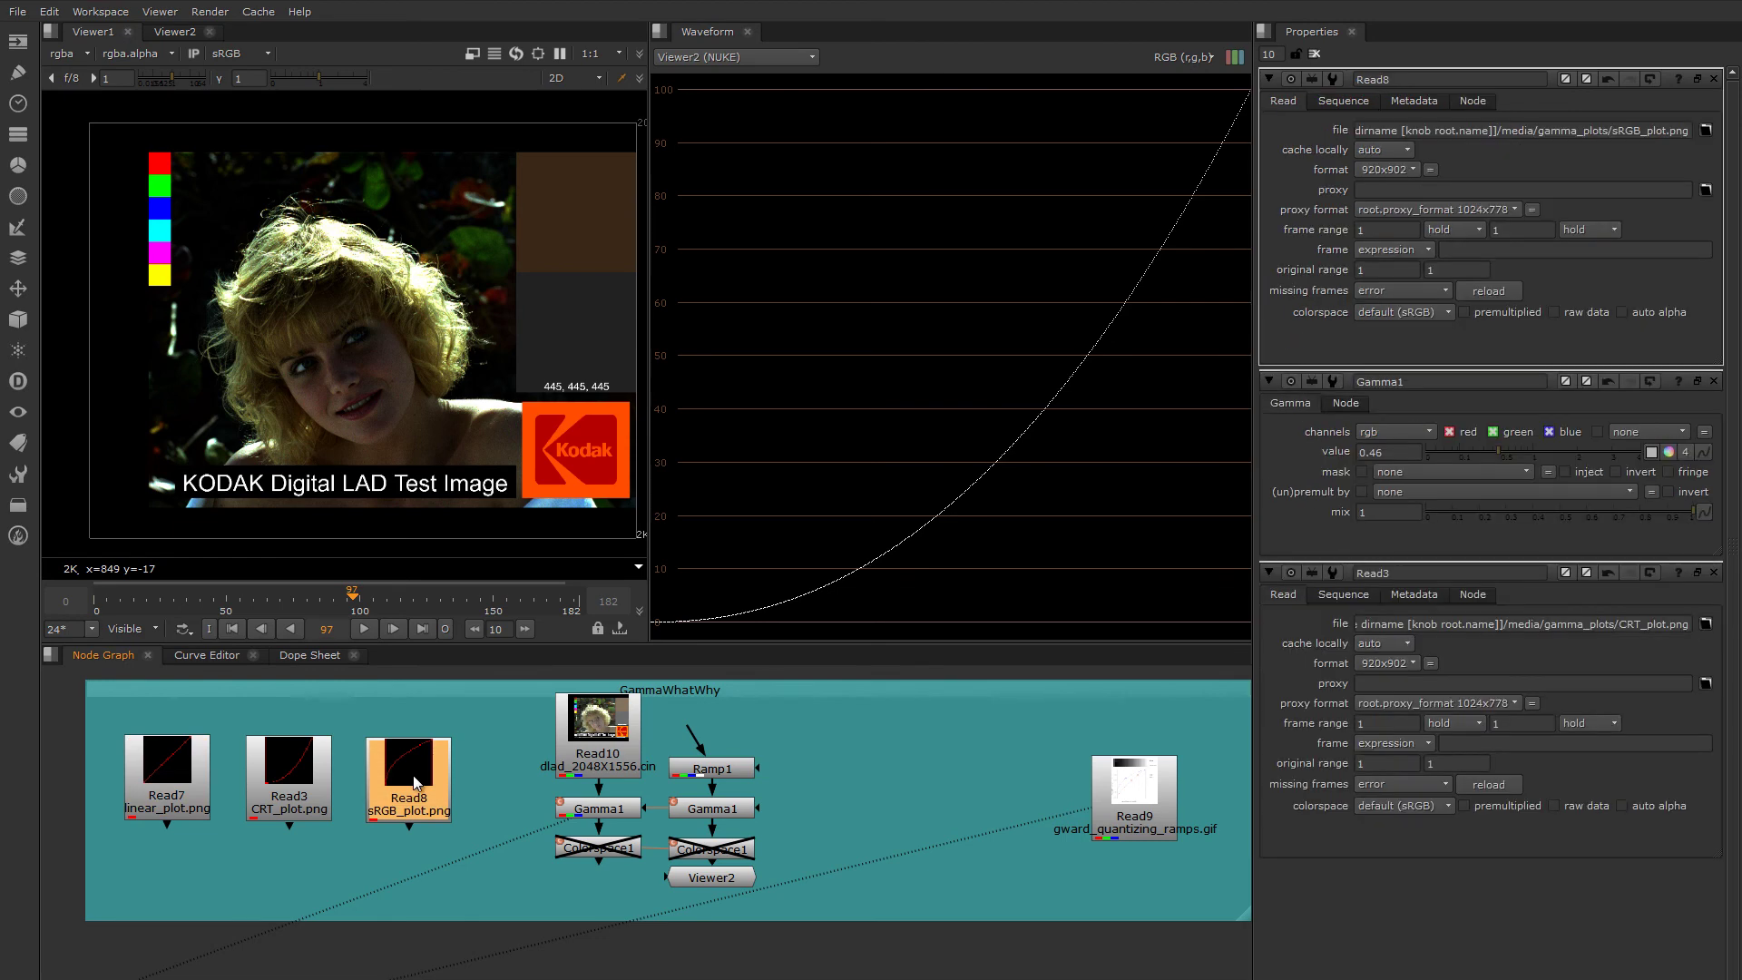
pyautogui.press('1')
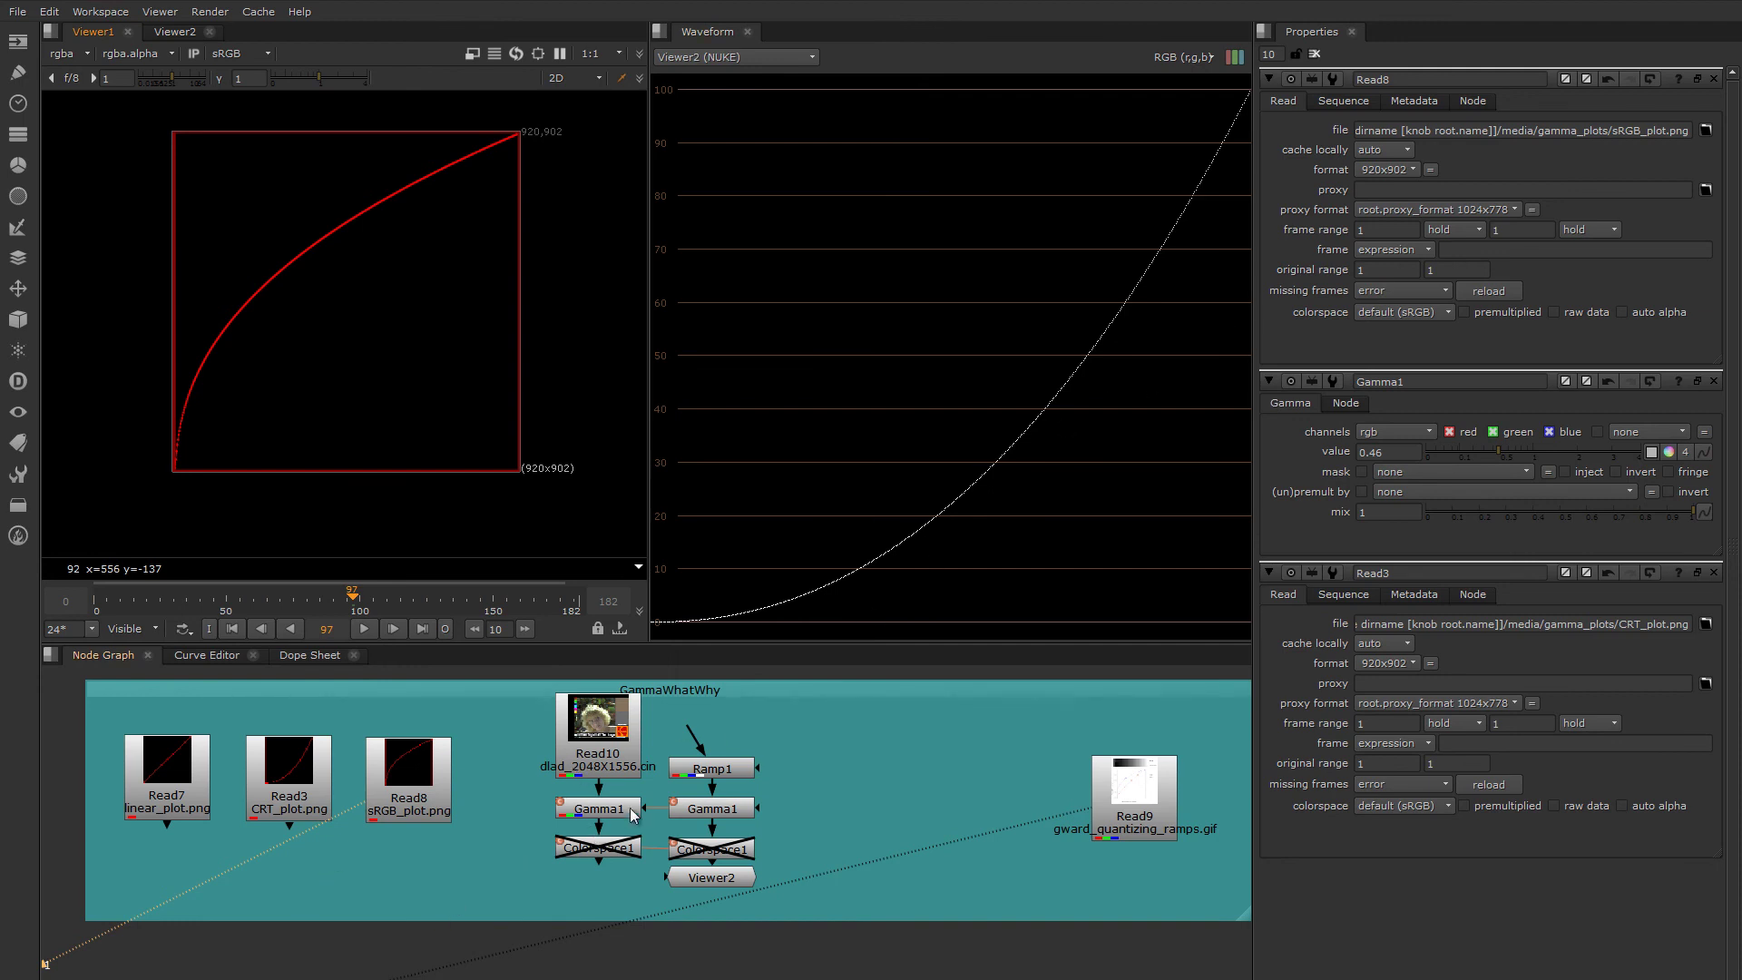
# - Compare the CRT power curve and linear straight line, with the Kodak Read10 image on viewer input 2
pyautogui.click(605, 773)
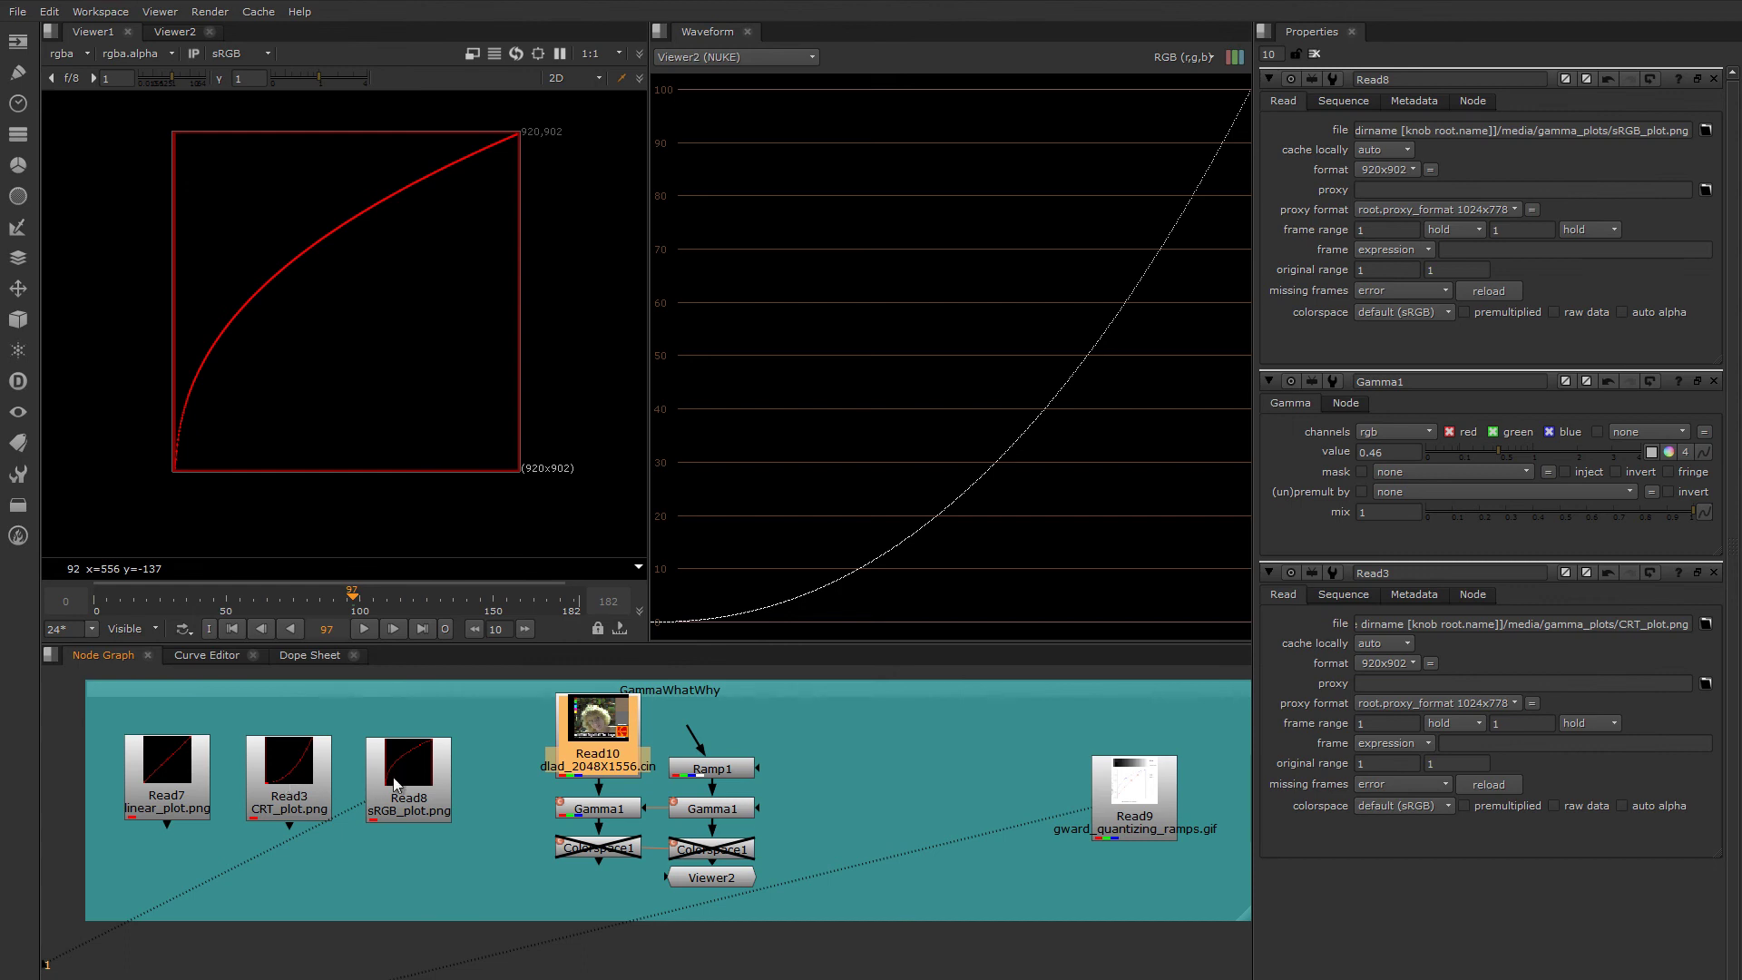
pyautogui.click(434, 782)
pyautogui.click(286, 785)
pyautogui.press('1')
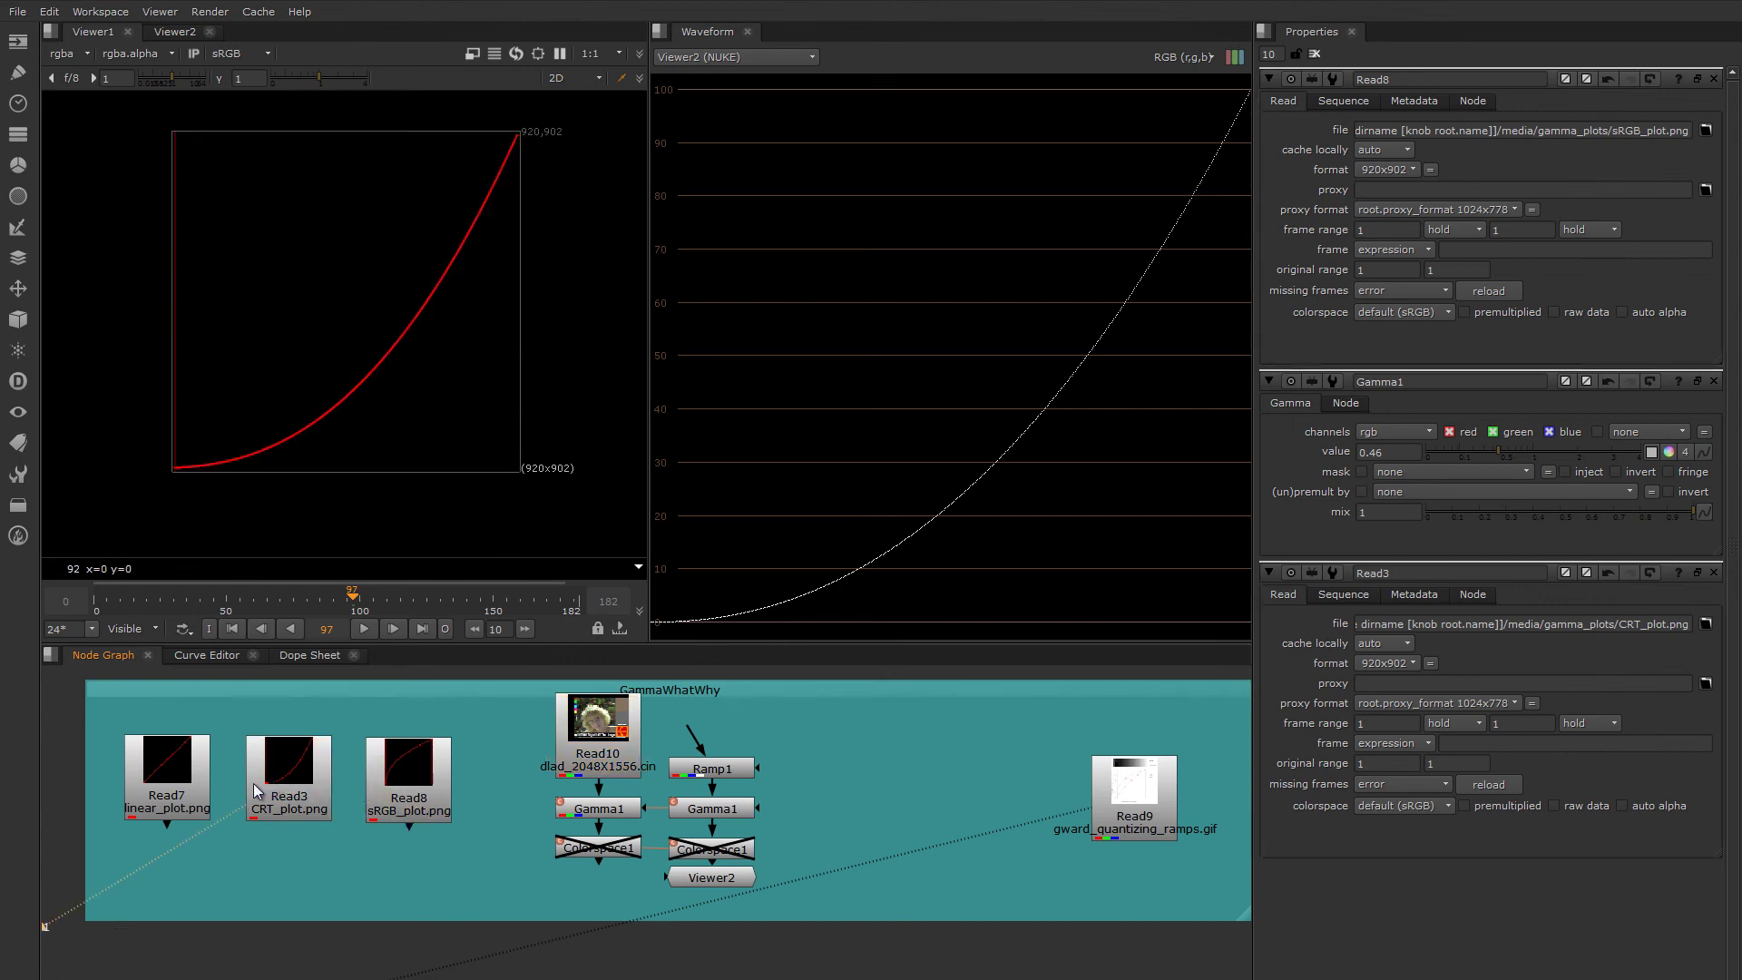
pyautogui.click(189, 788)
pyautogui.press('1')
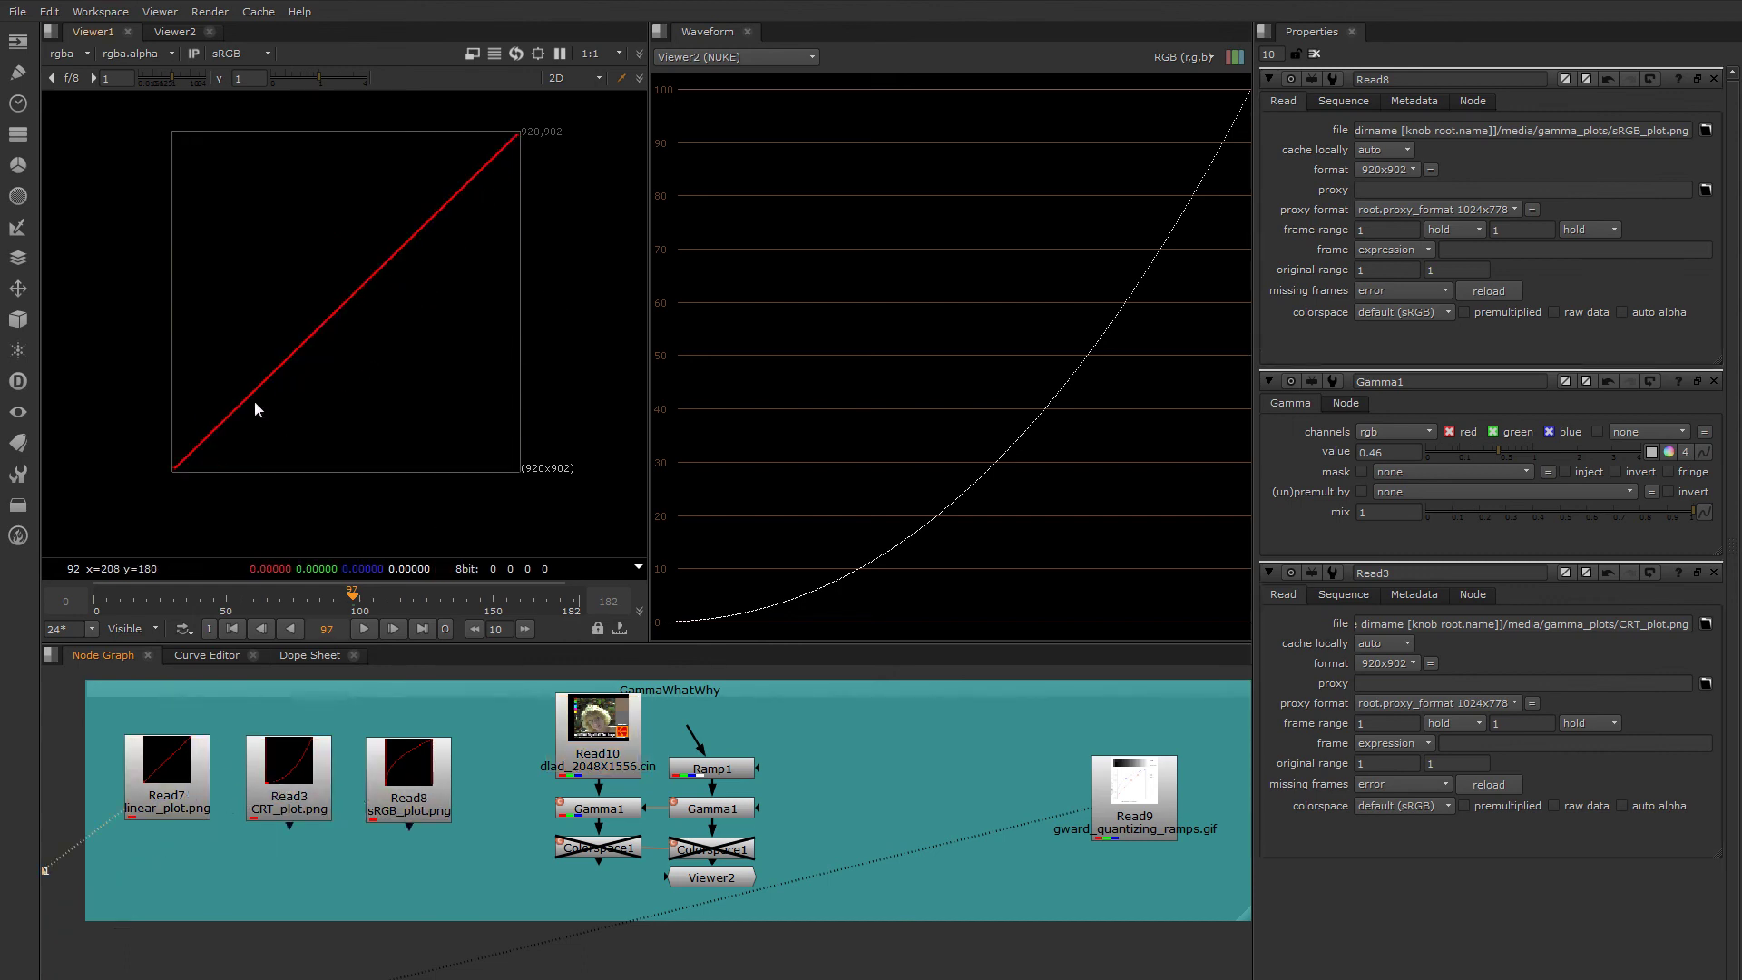
pyautogui.press('2')
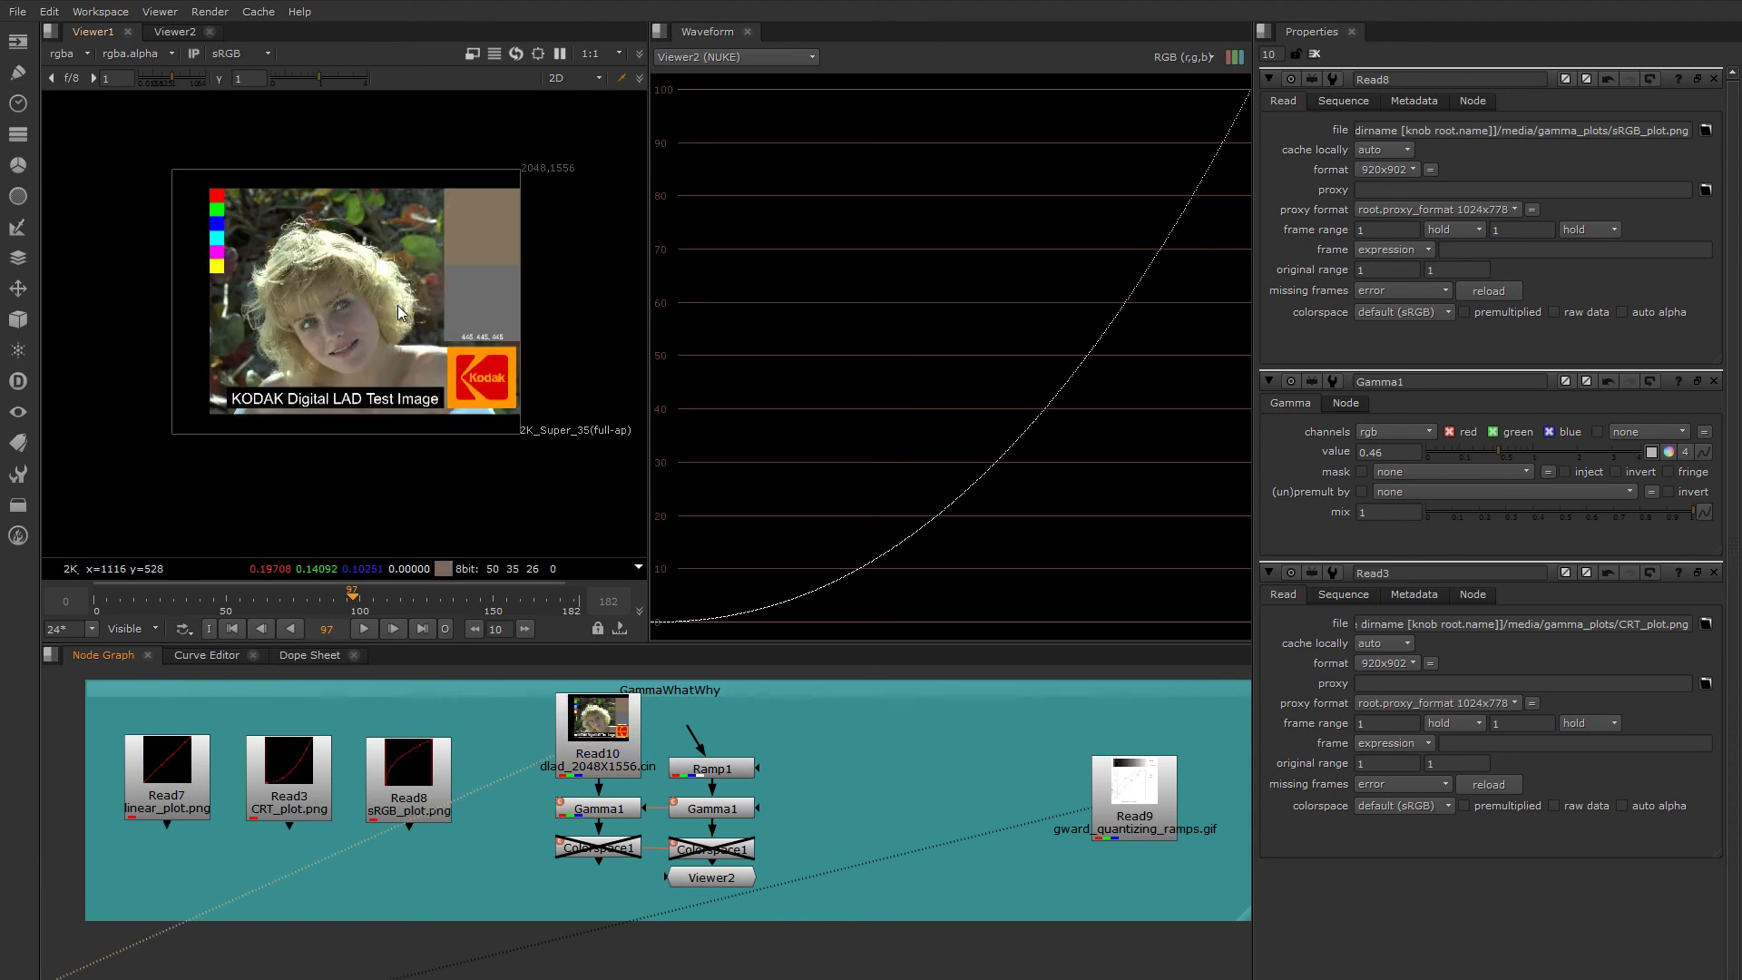
# - Put the sRGB plot curve on viewer input 3 and nudge it slightly right
pyautogui.scroll(4, 352, 341)
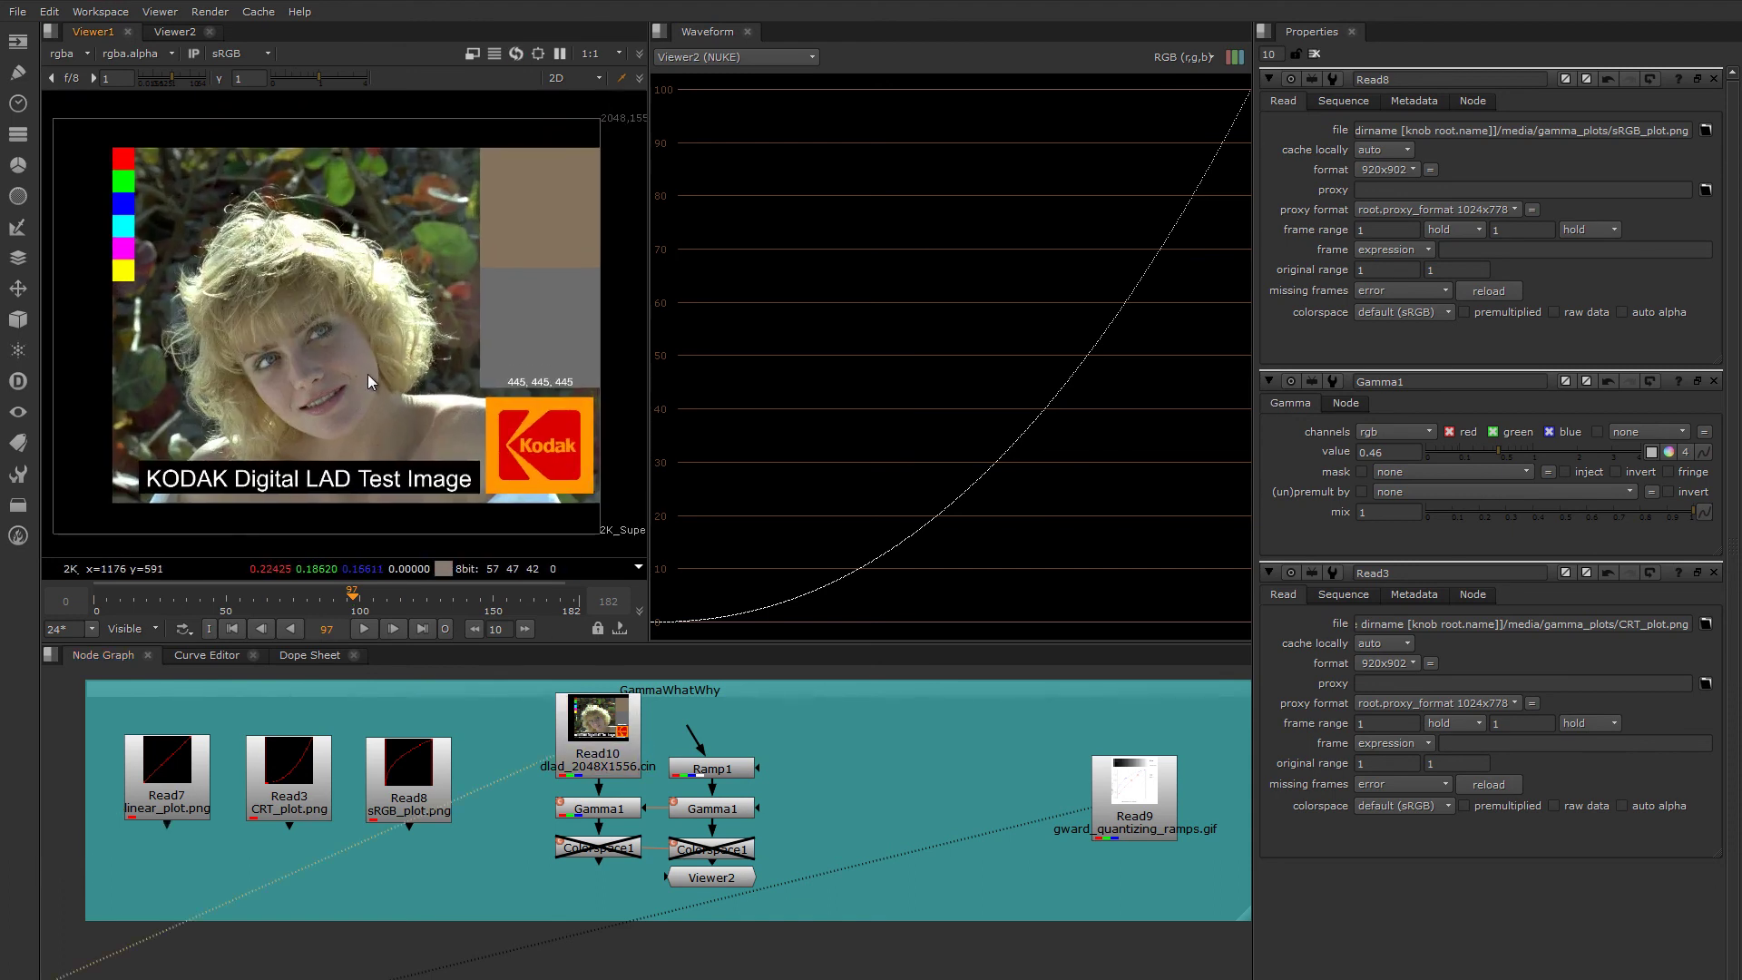
pyautogui.click(409, 776)
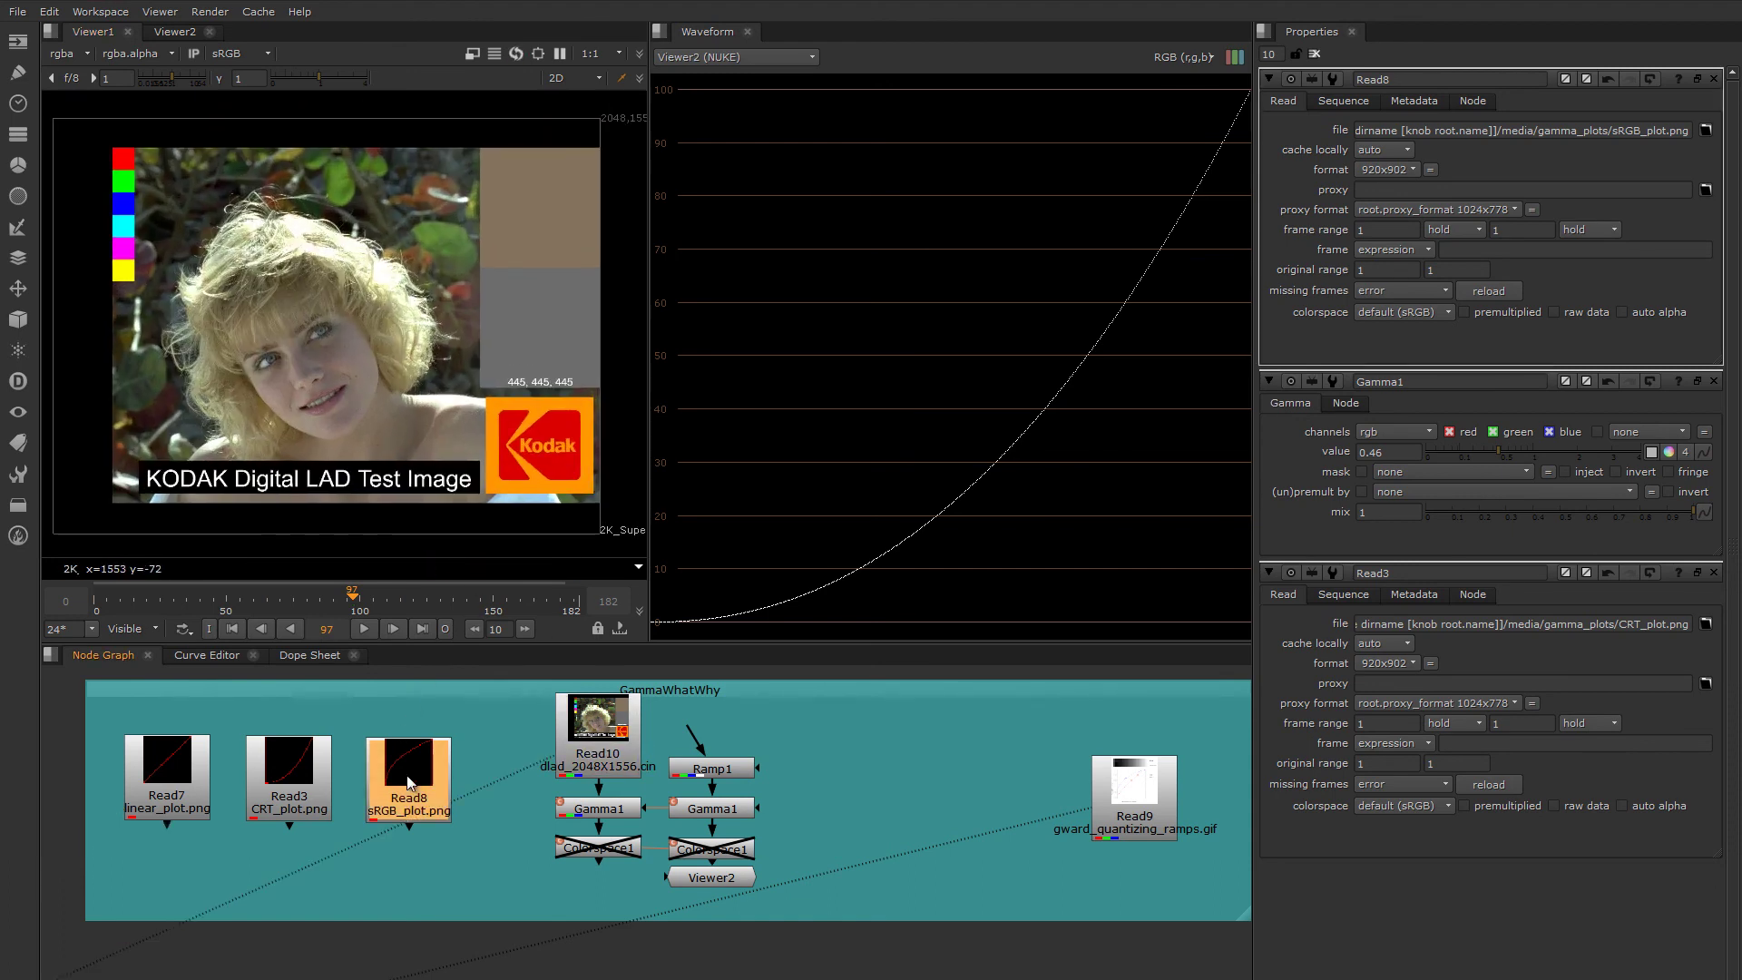
pyautogui.press('3')
pyautogui.scroll(-1, 272, 357)
pyautogui.moveTo(272, 356); pyautogui.dragTo(284, 358, button='middle')
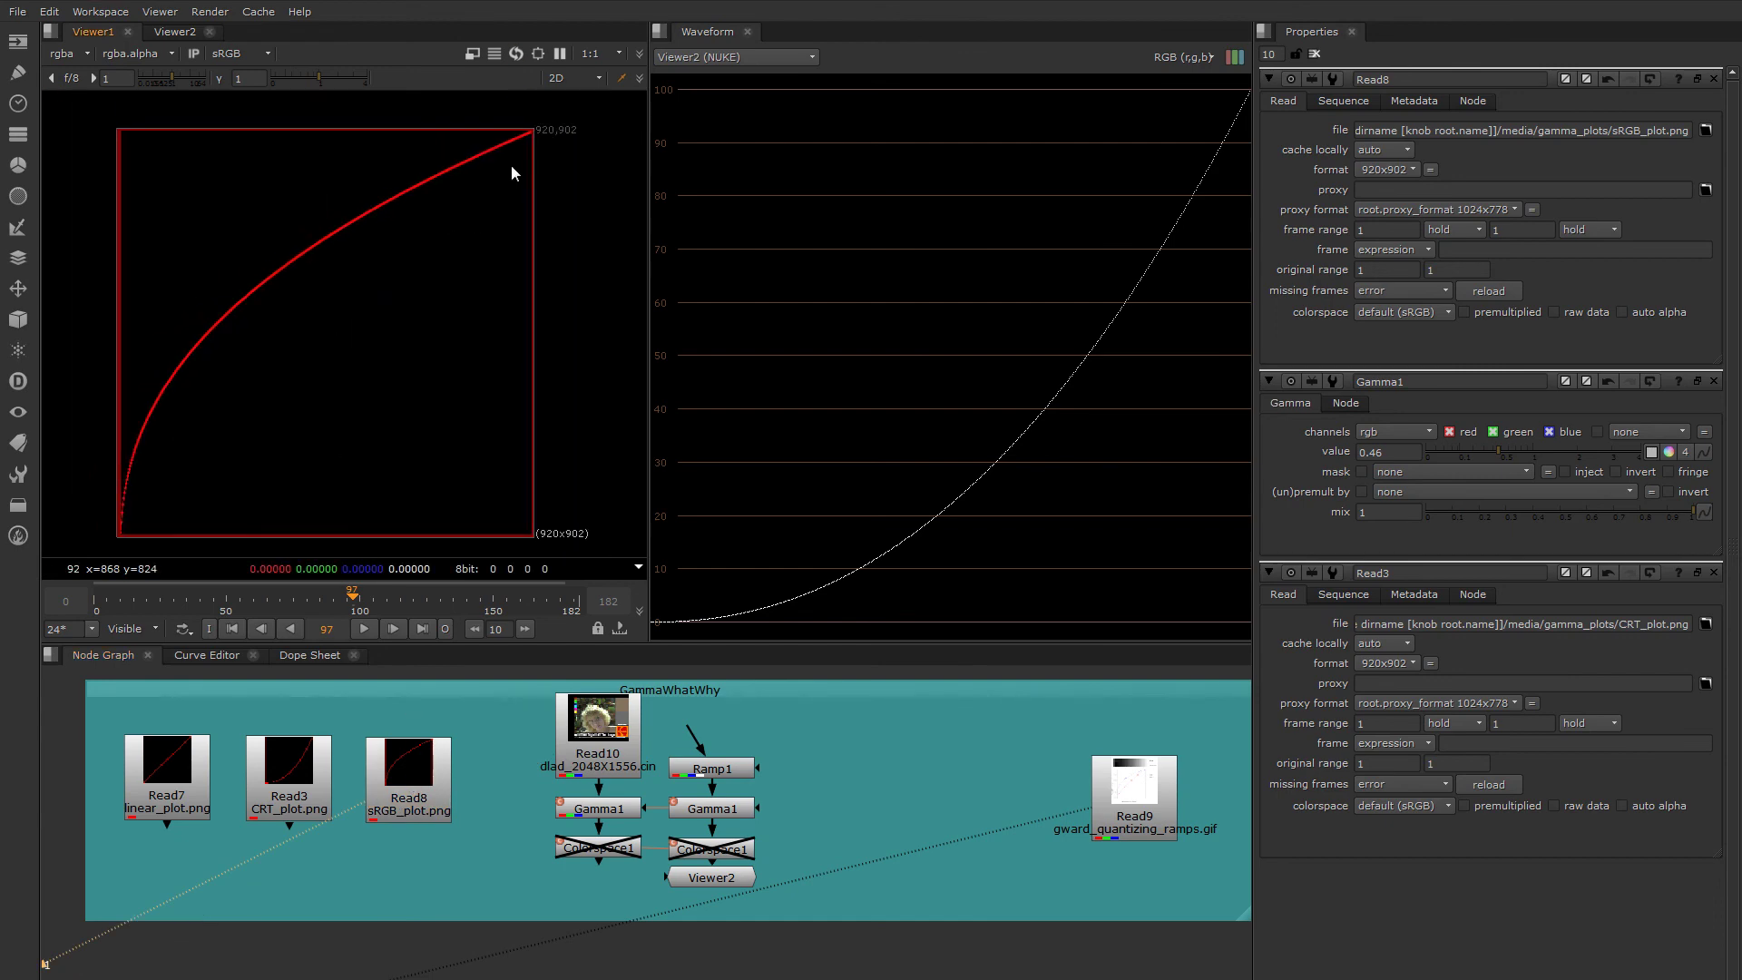
# - Move Read9 left in the Node Graph and view its gward_quantizing_ramps.gif plot
pyautogui.moveTo(1097, 860); pyautogui.dragTo(927, 850, button='middle')
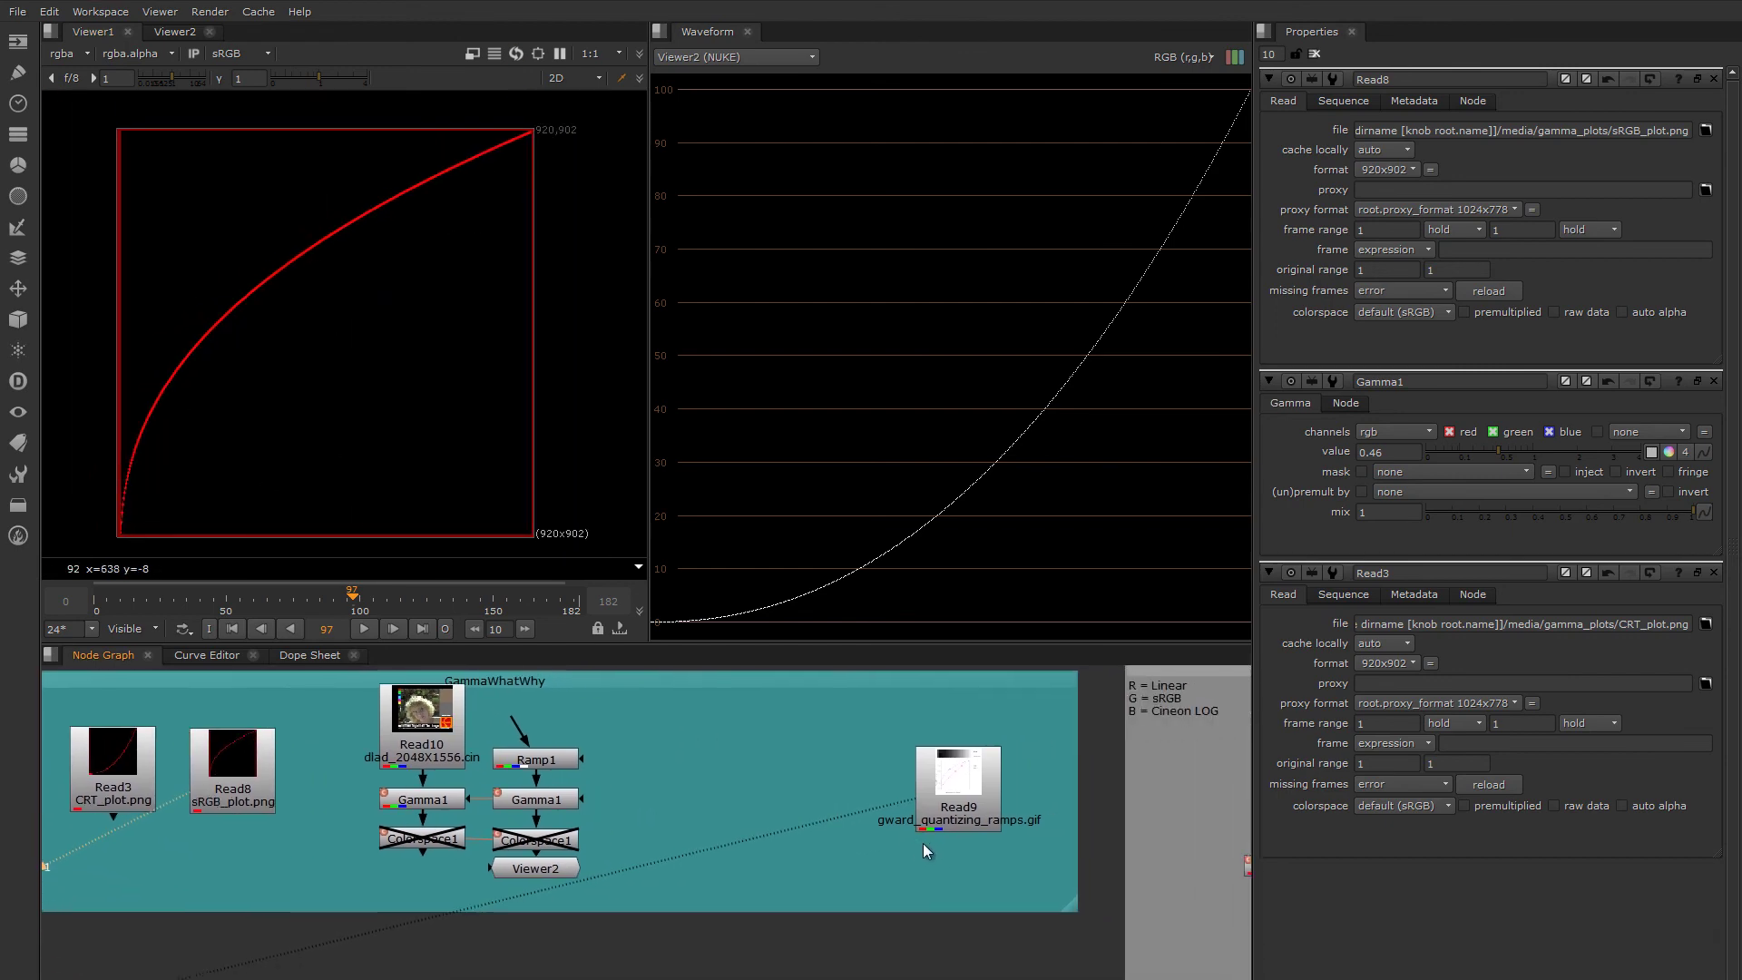
pyautogui.moveTo(961, 810); pyautogui.dragTo(761, 797)
pyautogui.scroll(3, 759, 762)
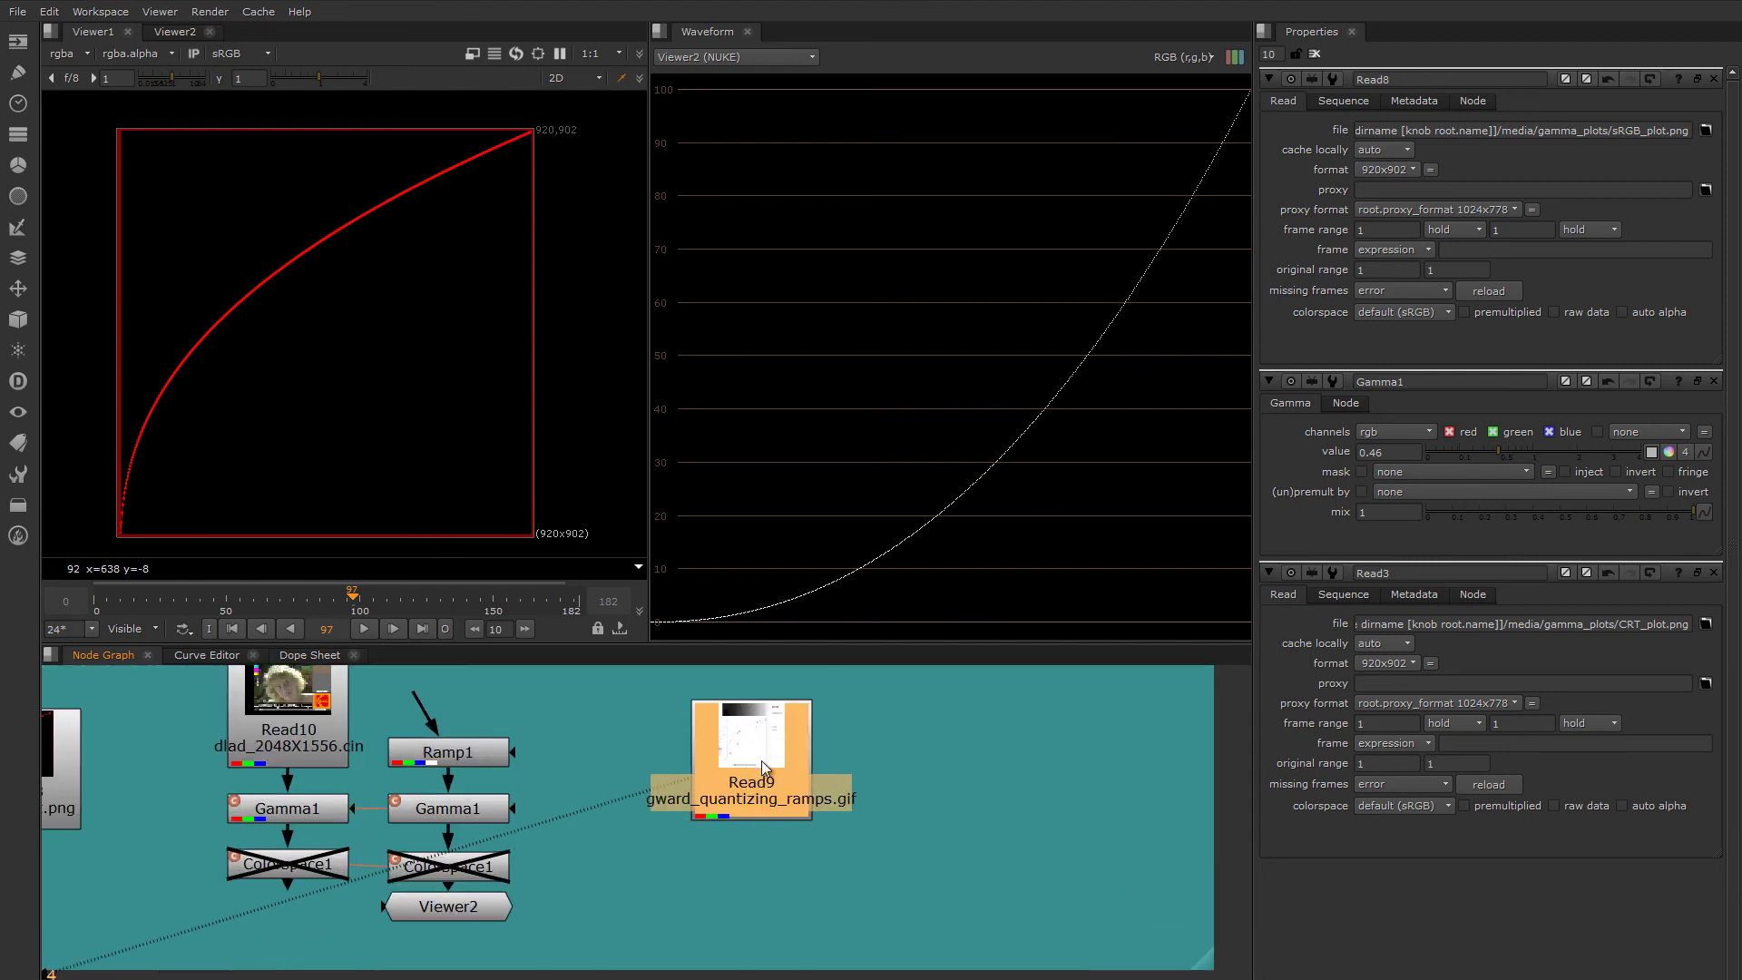
pyautogui.press('1')
# - Frame the Linear versus Gamma2.2 quantizing plot and recentre the Node Graph around Read8
pyautogui.moveTo(370, 337); pyautogui.dragTo(420, 333, button='middle')
pyautogui.scroll(3, 447, 265)
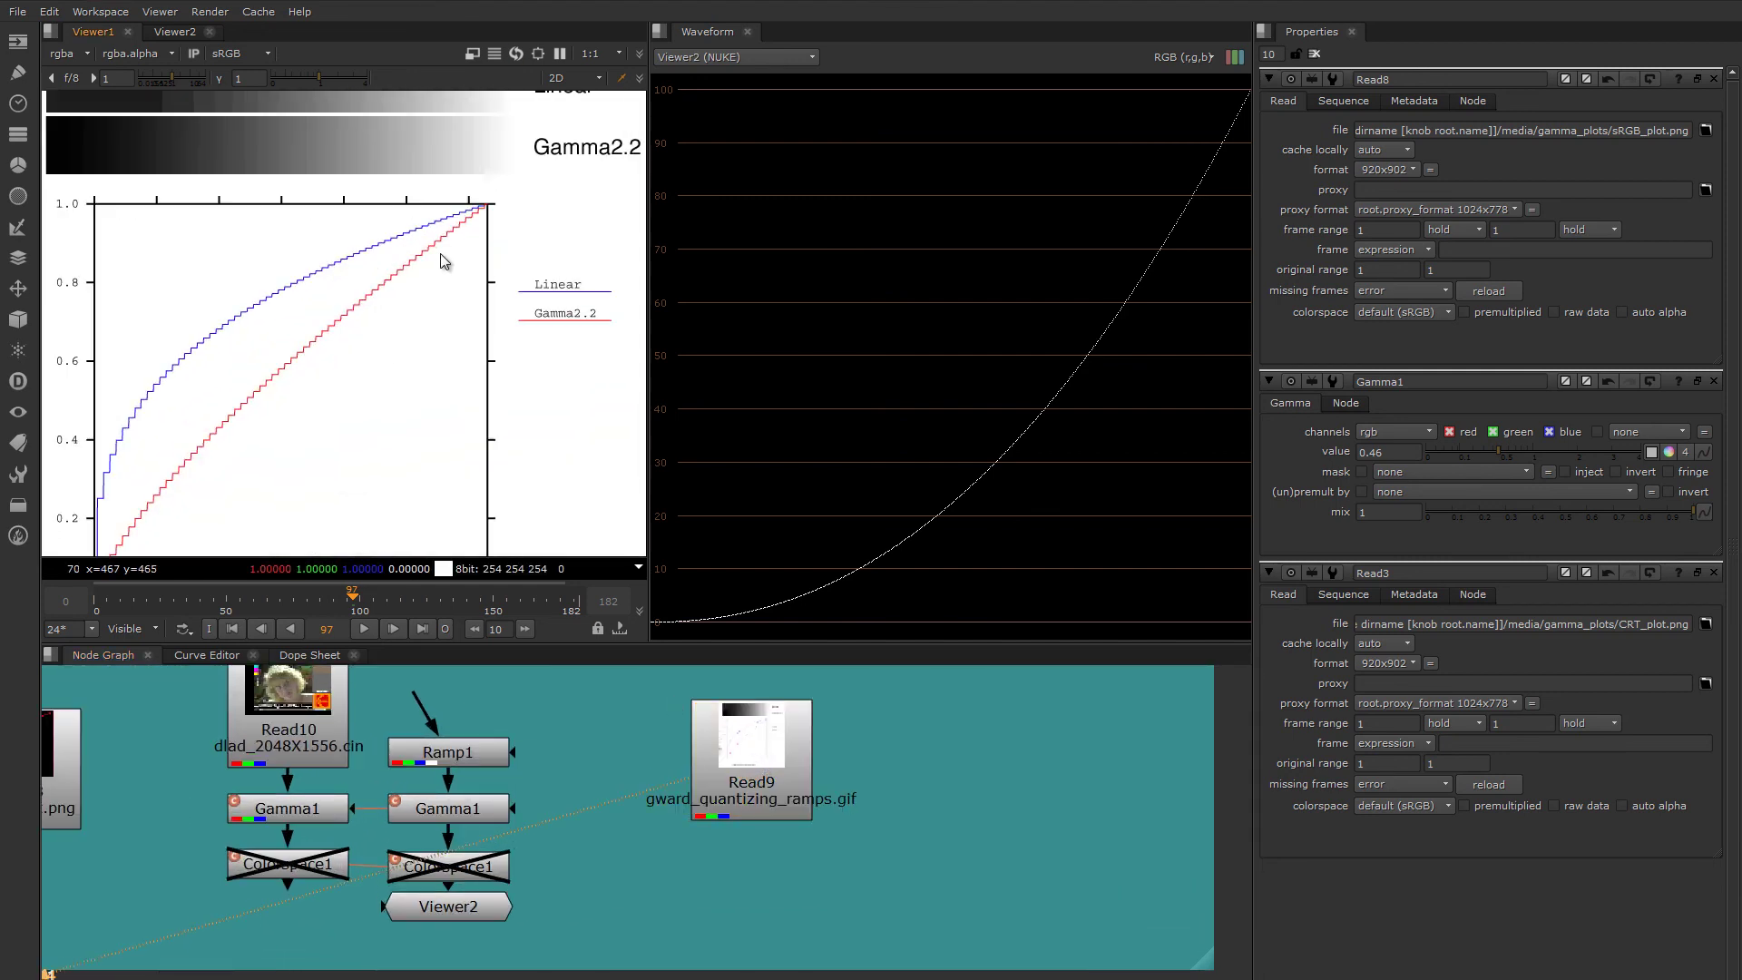
pyautogui.scroll(-3, 458, 256)
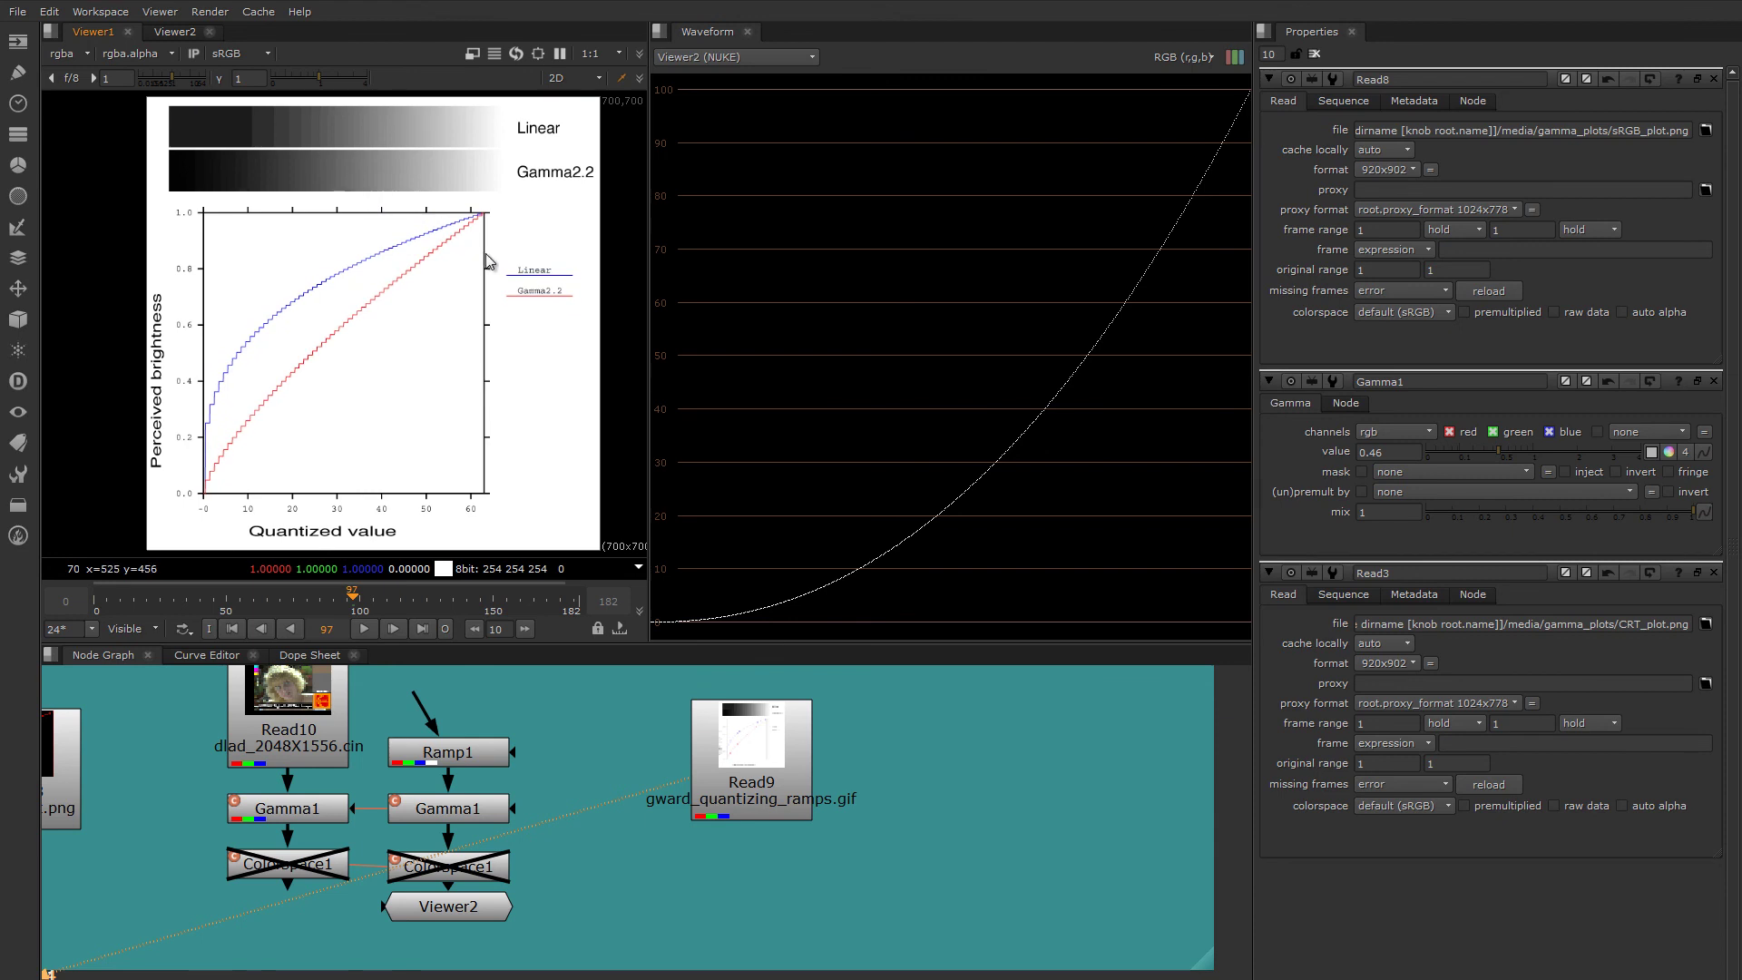
pyautogui.moveTo(504, 277); pyautogui.dragTo(491, 275, button='middle')
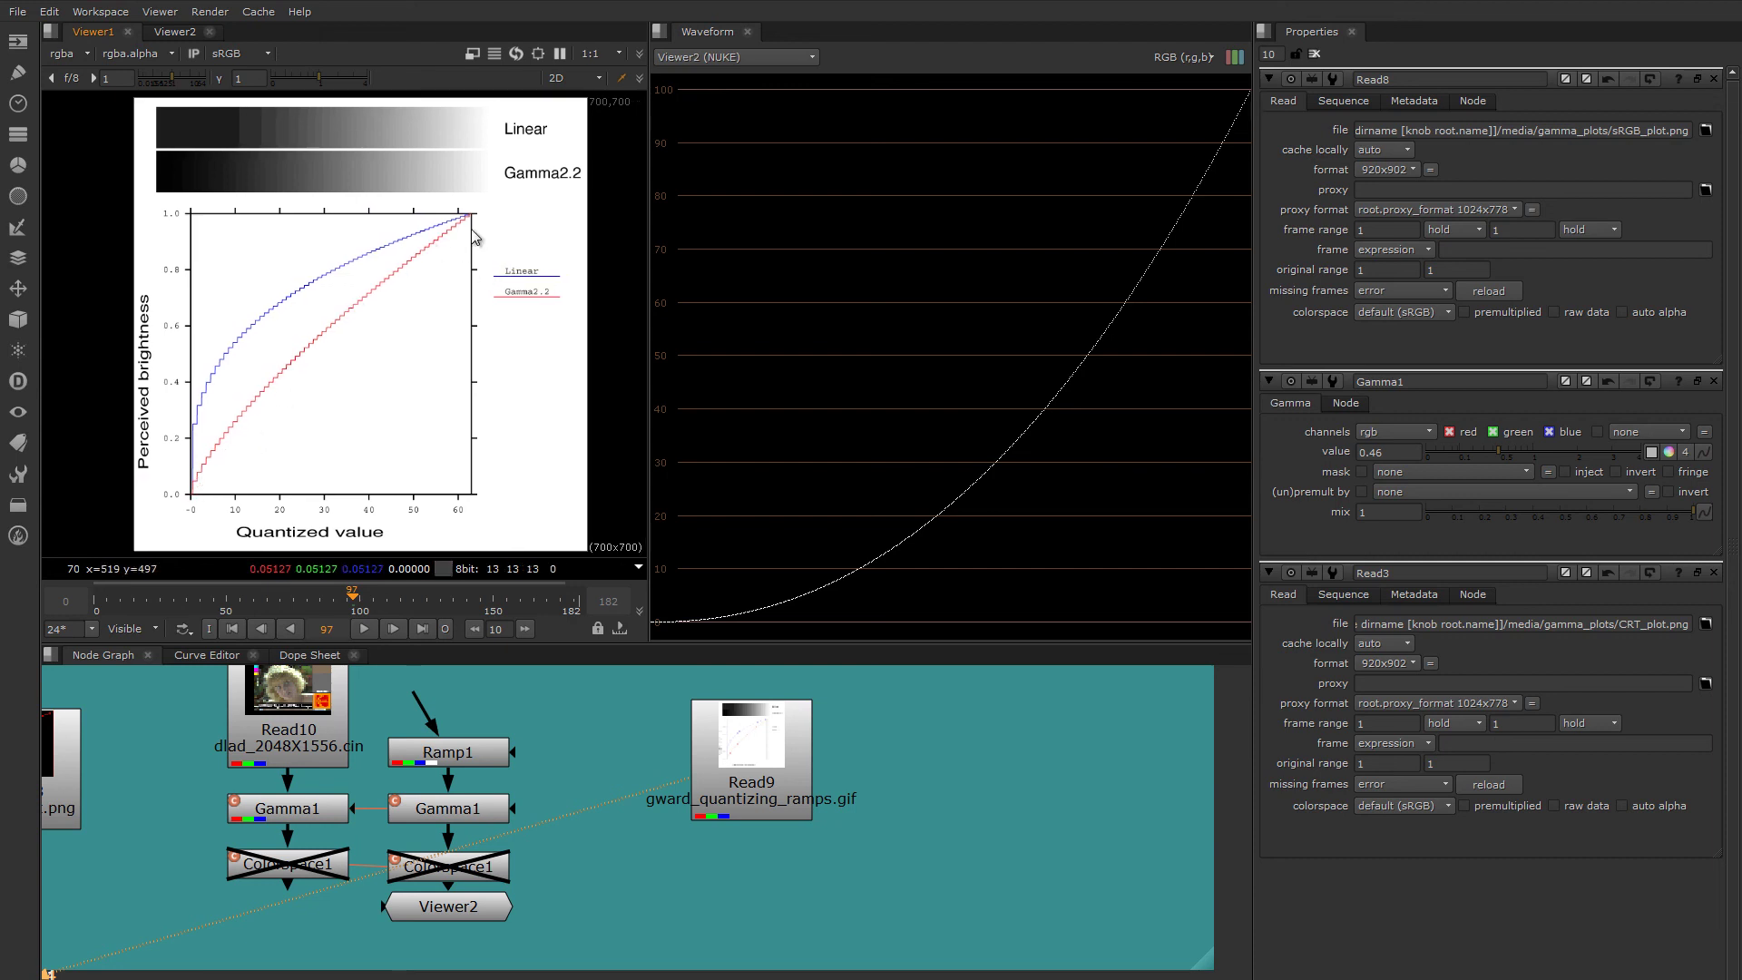
pyautogui.moveTo(434, 263); pyautogui.dragTo(420, 261, button='middle')
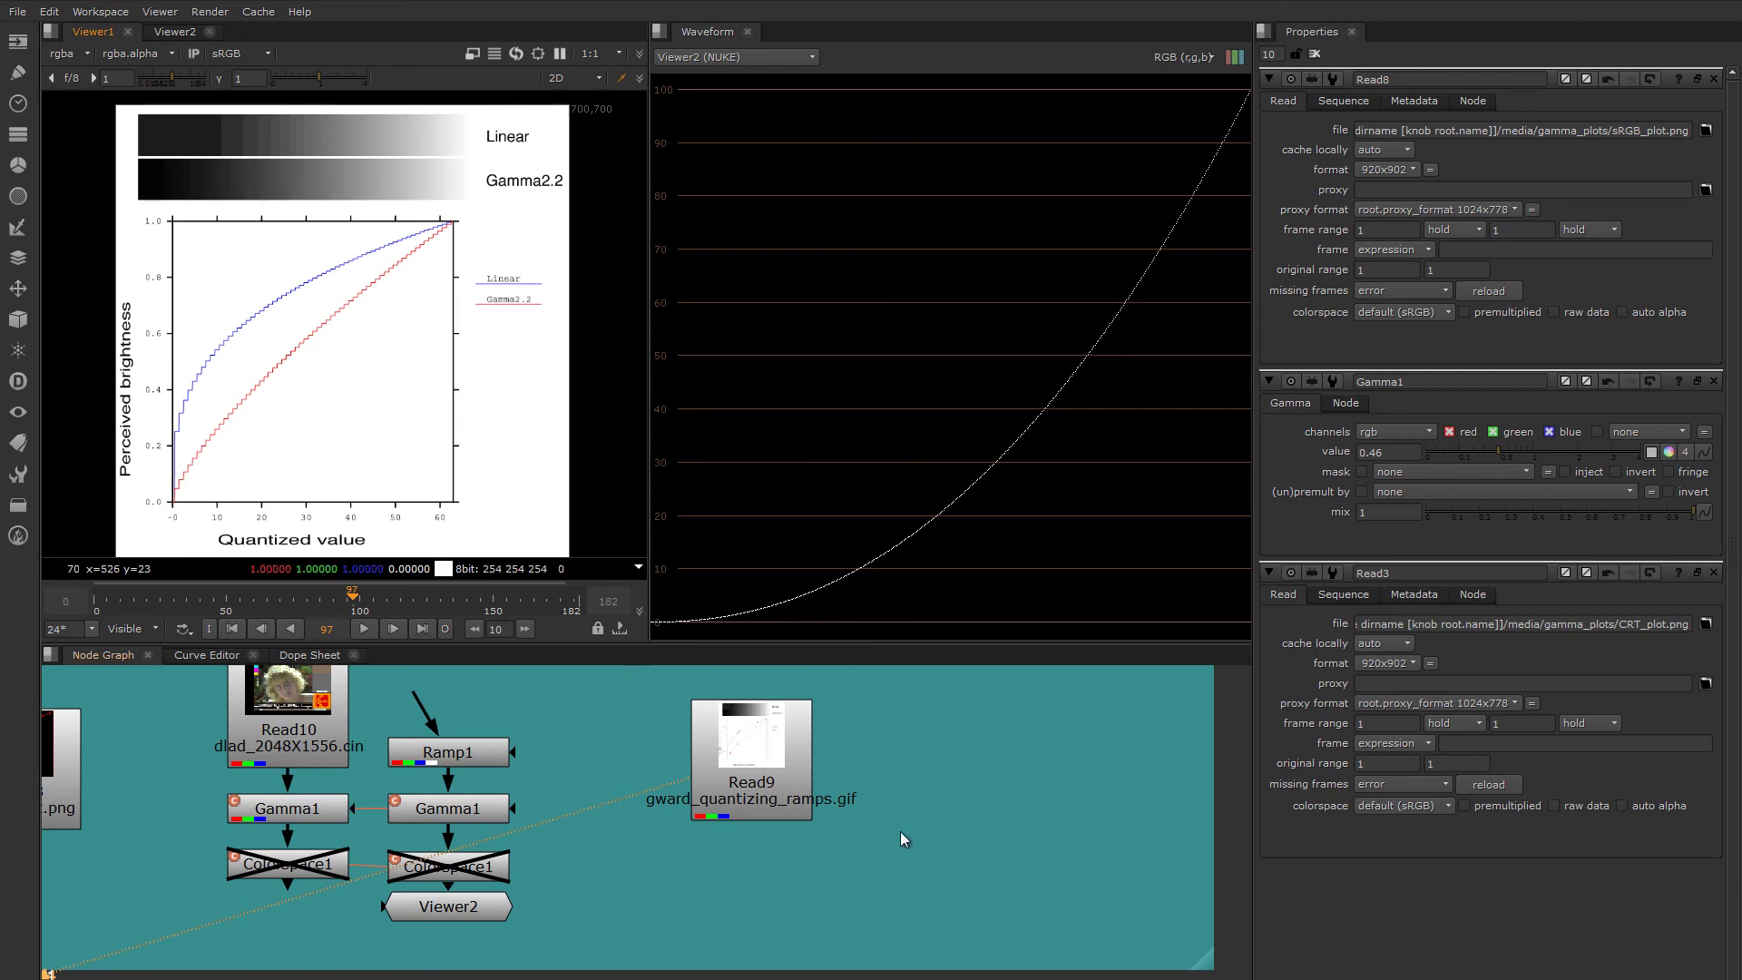
pyautogui.moveTo(530, 813); pyautogui.dragTo(877, 859, button='middle')
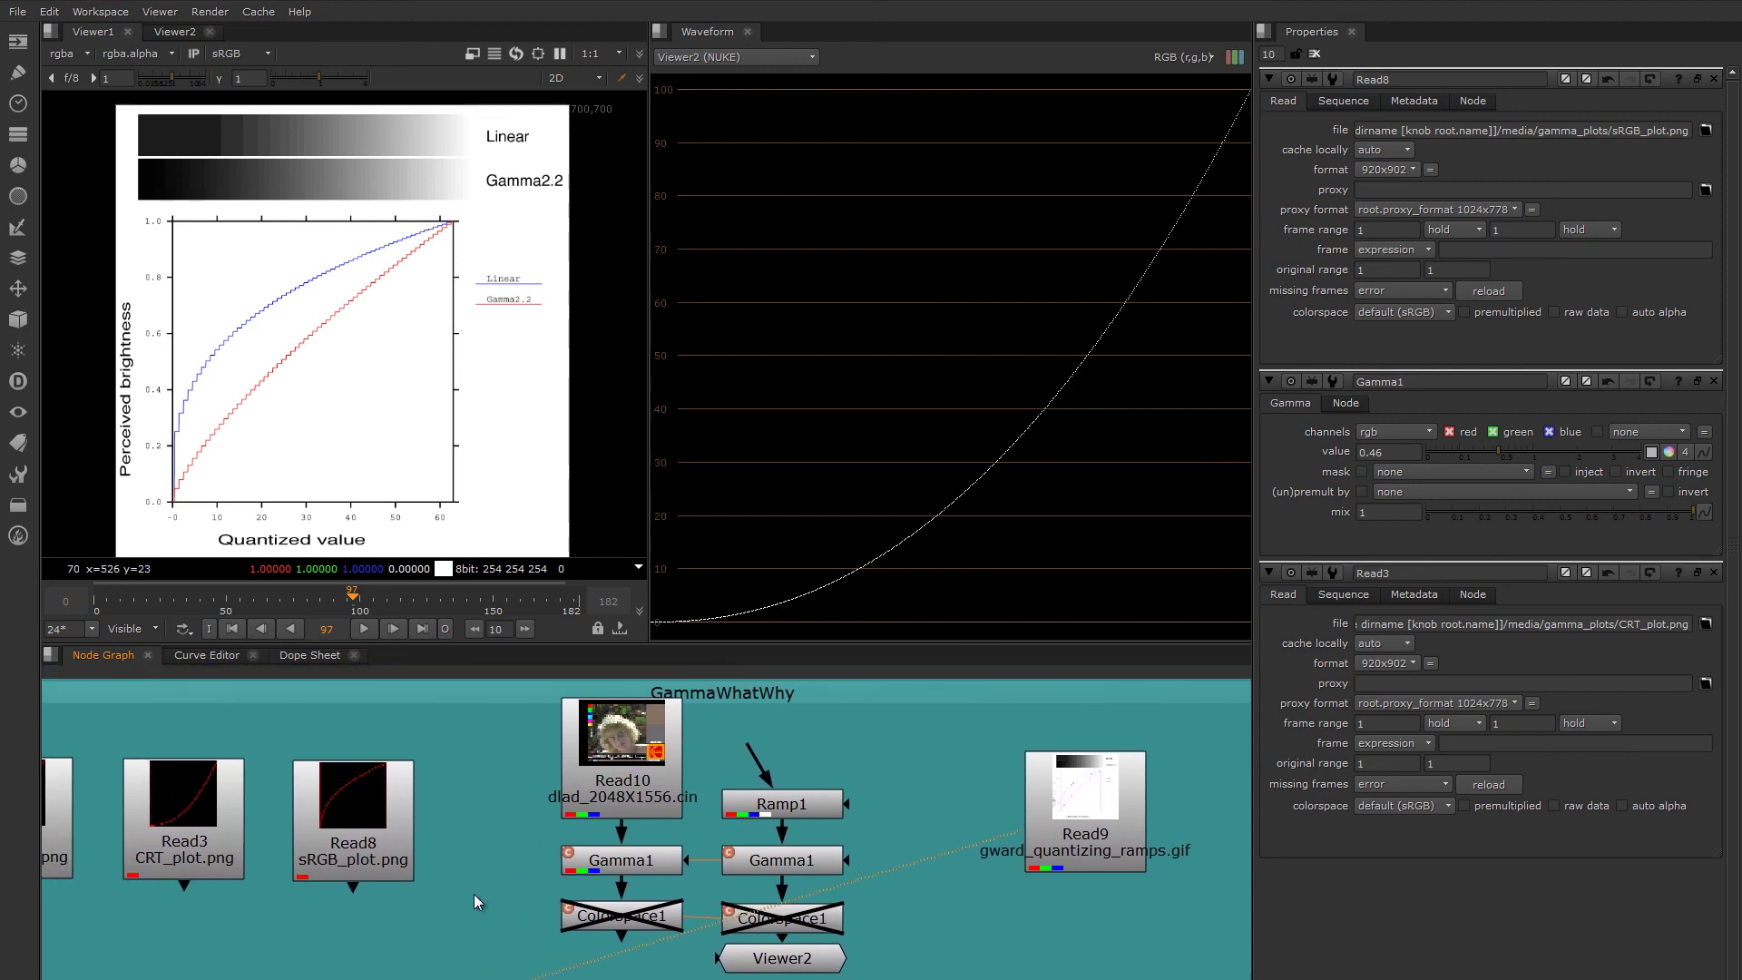
pyautogui.moveTo(475, 902); pyautogui.dragTo(481, 876, button='middle')
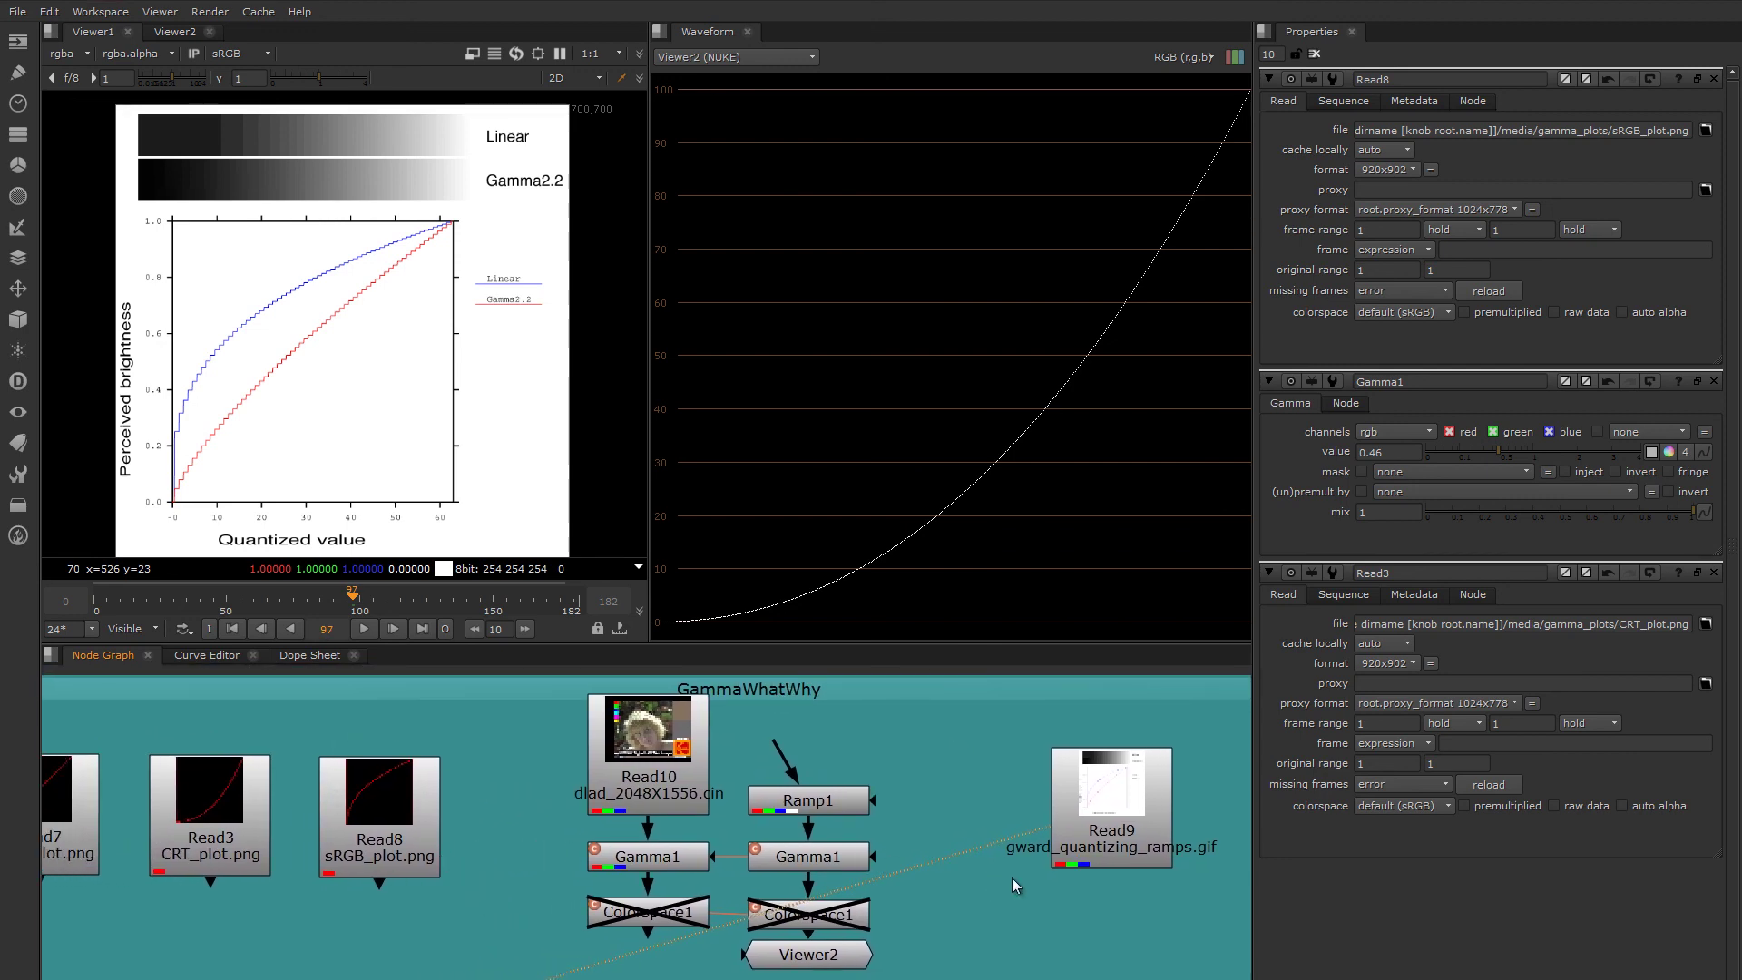
pyautogui.moveTo(1012, 879); pyautogui.dragTo(862, 877, button='middle')
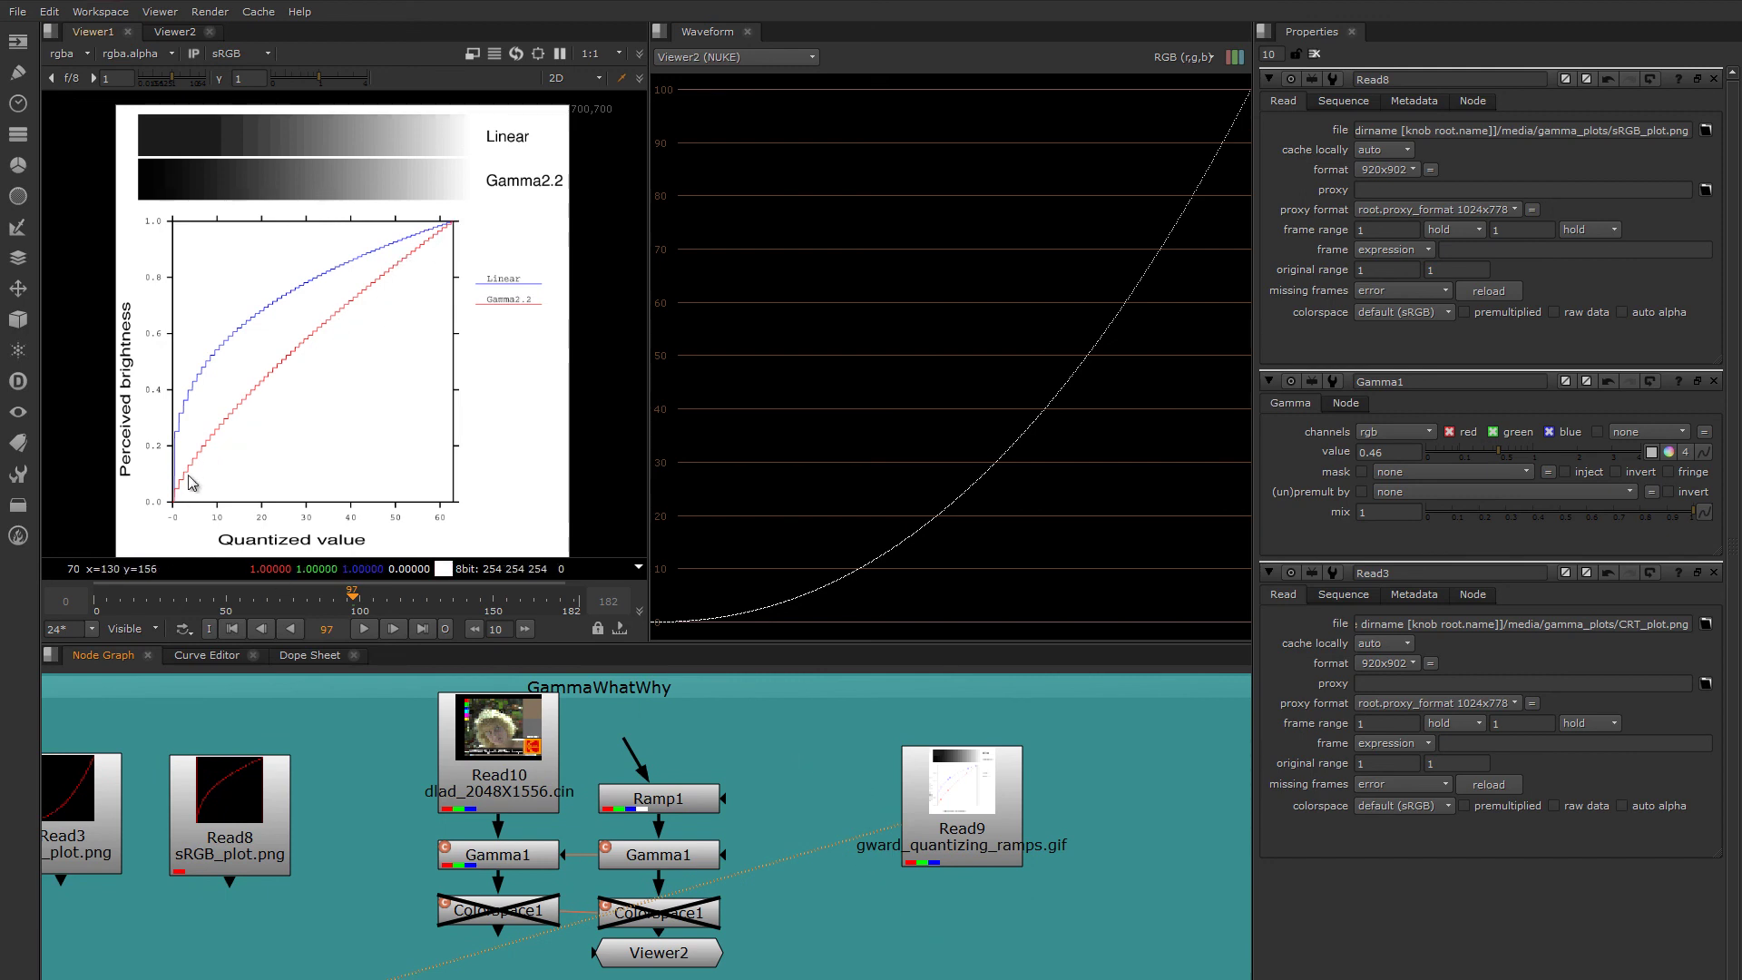
pyautogui.moveTo(1040, 830); pyautogui.dragTo(990, 828, button='middle')
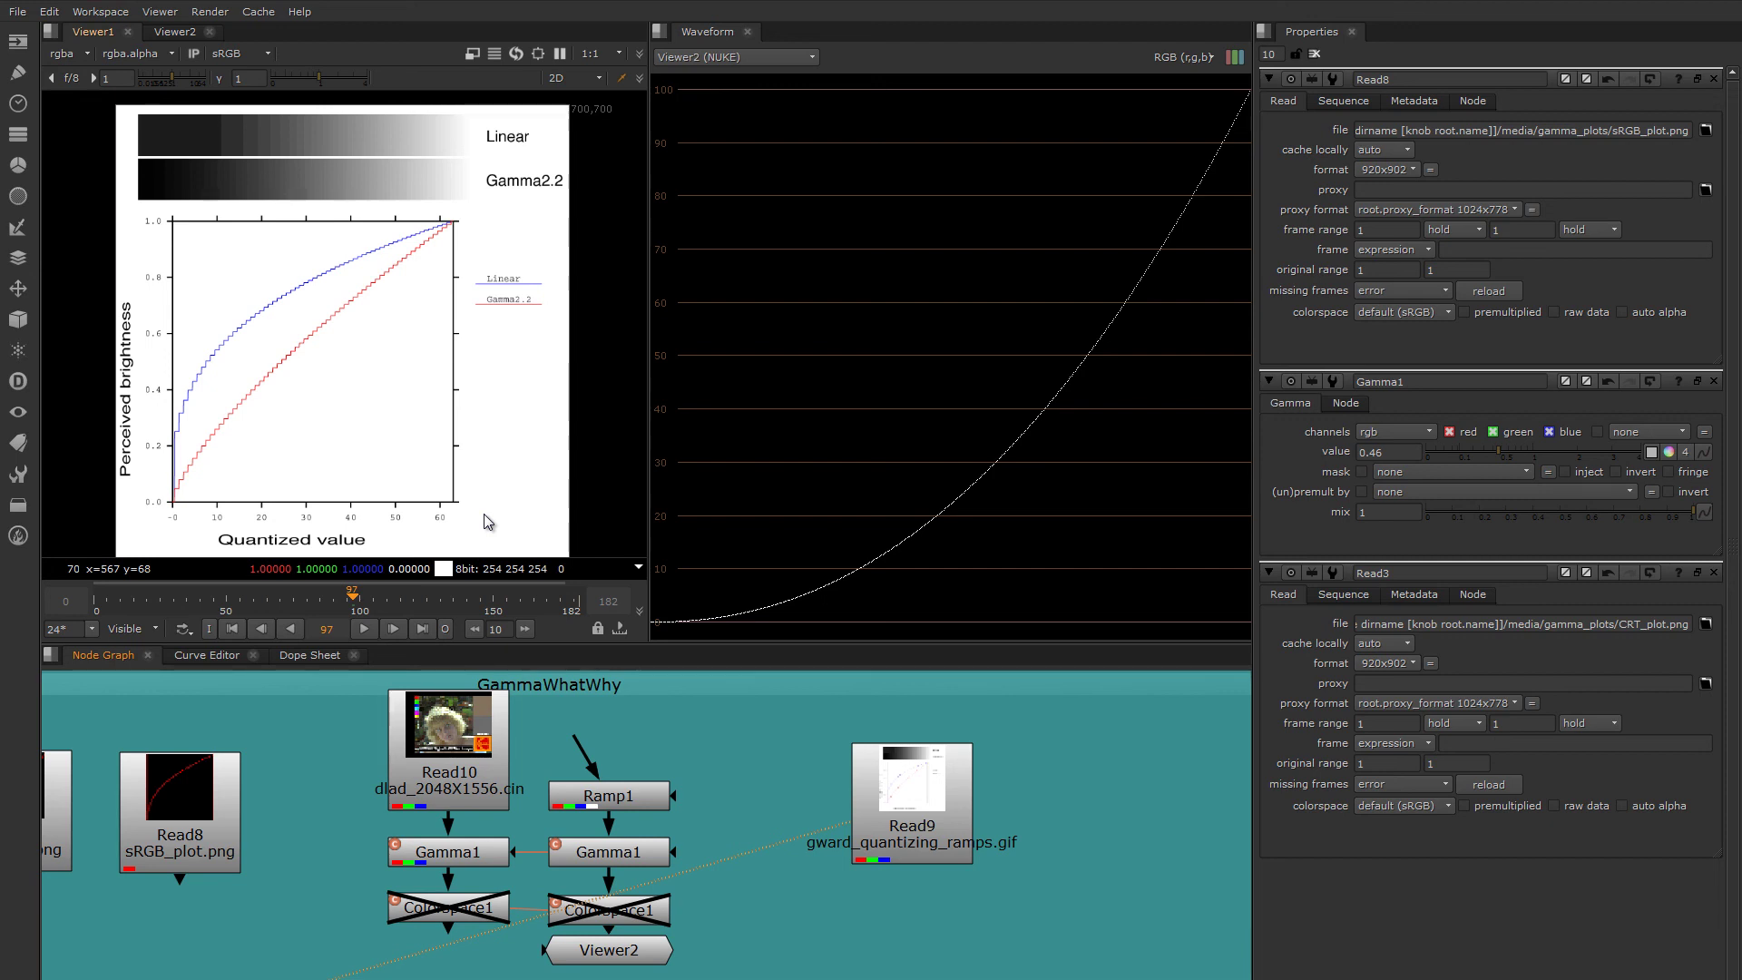
pyautogui.moveTo(441, 799); pyautogui.dragTo(510, 806, button='middle')
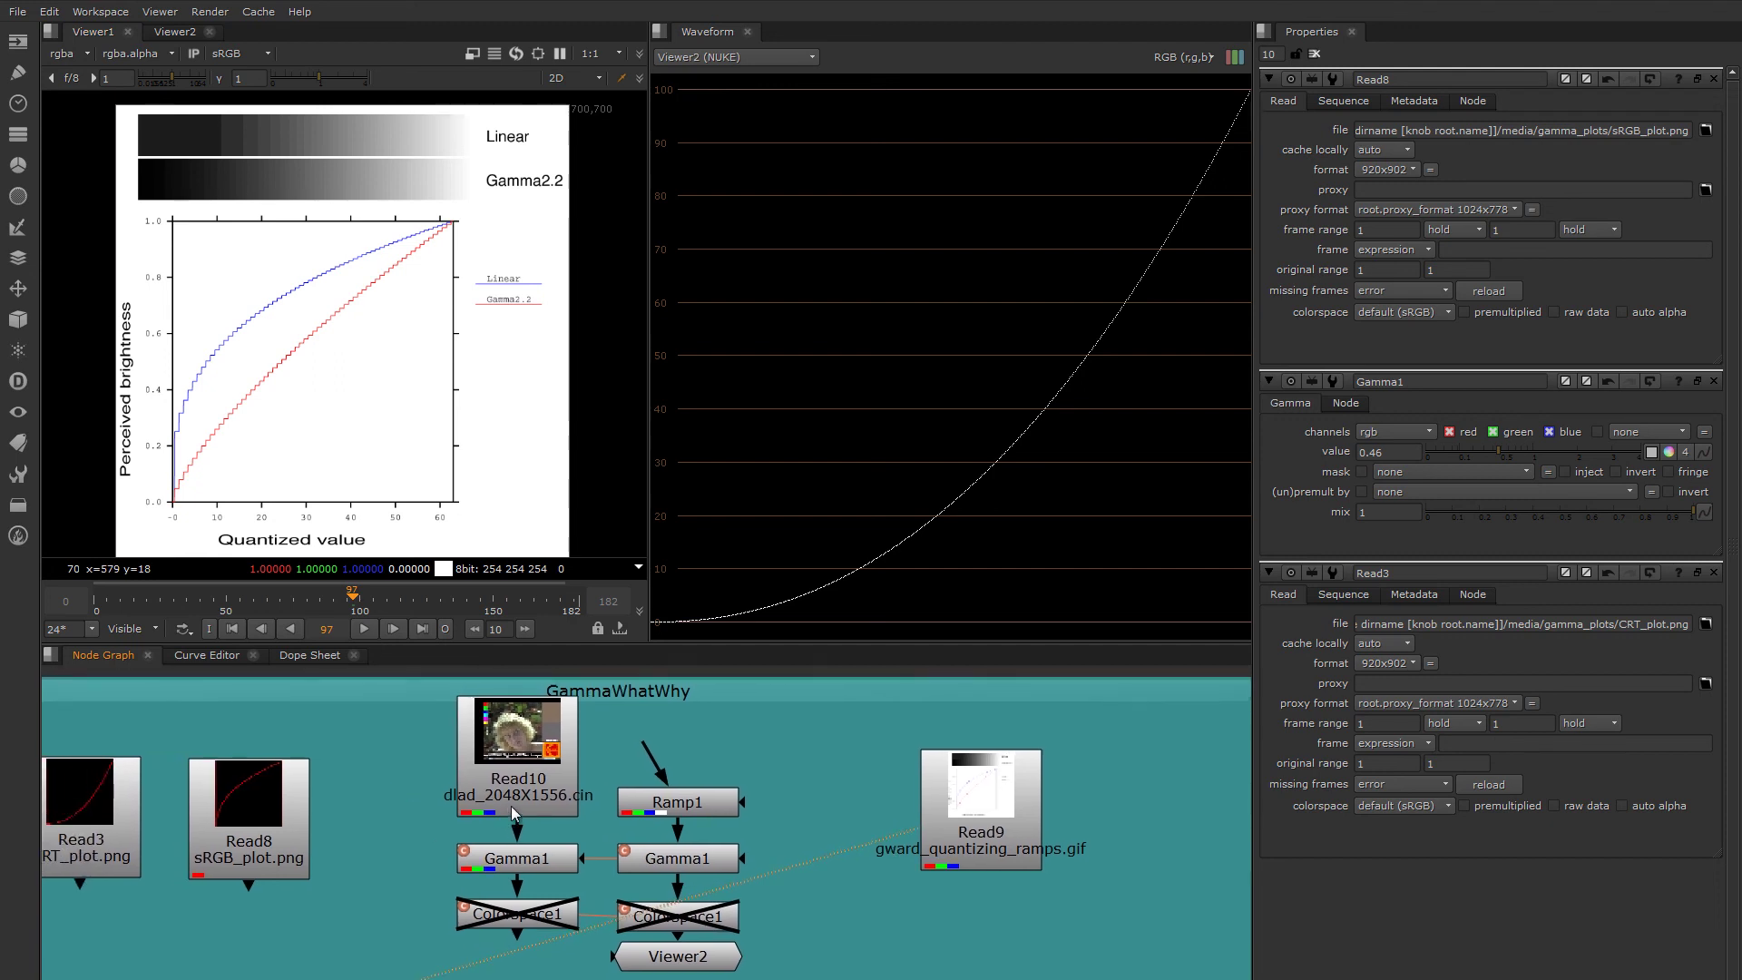